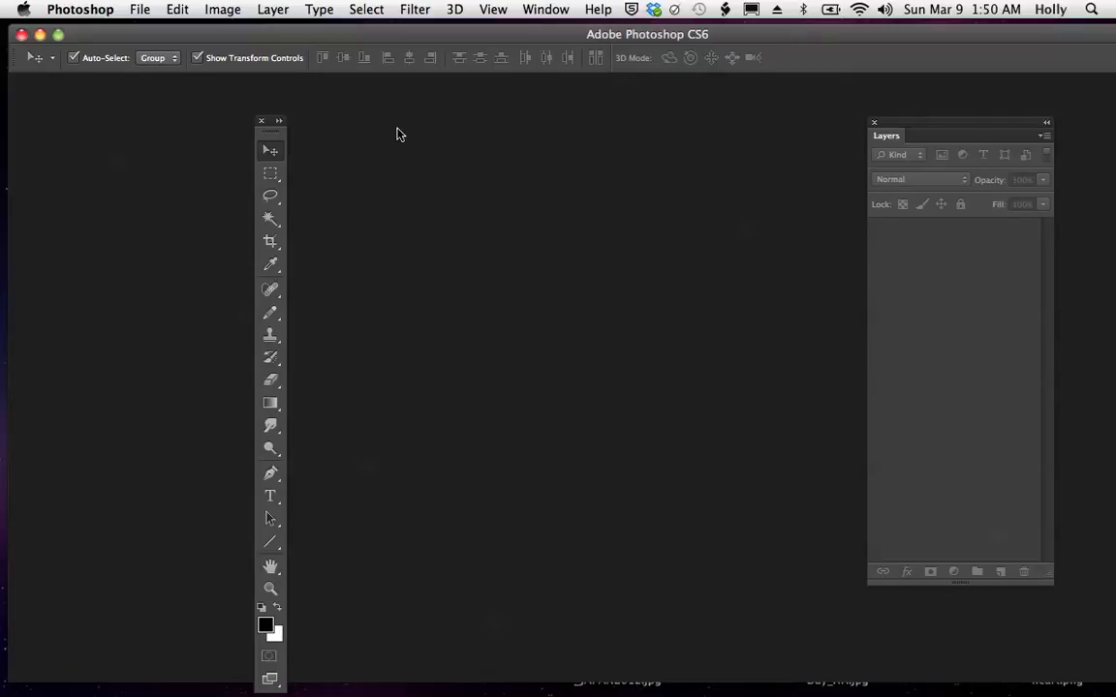
# - Create a new document 8 inches wide and 8 inches high at 300 pixels/inch, RGB Color, with white background contents
pyautogui.click(140, 11)
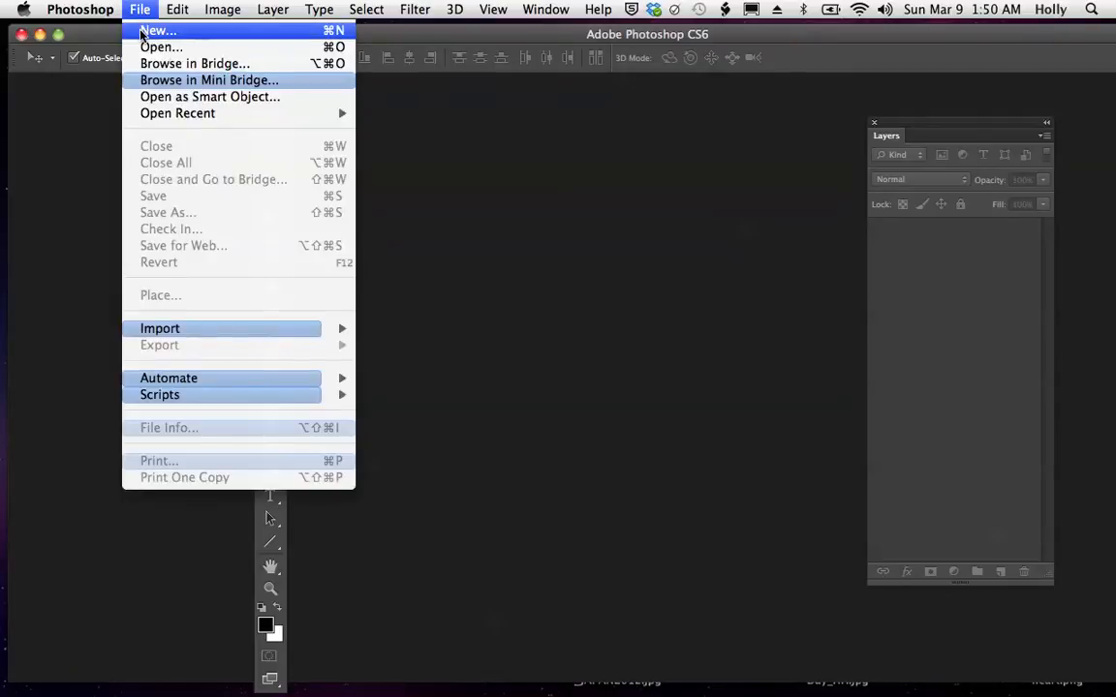
pyautogui.click(148, 31)
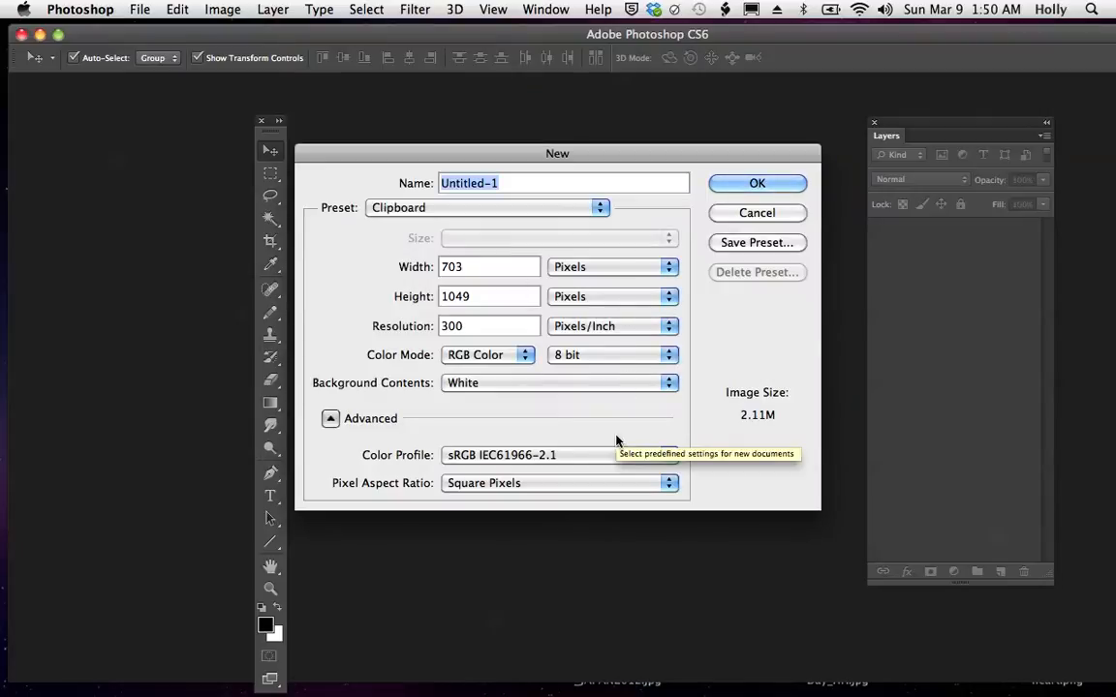
pyautogui.click(672, 266)
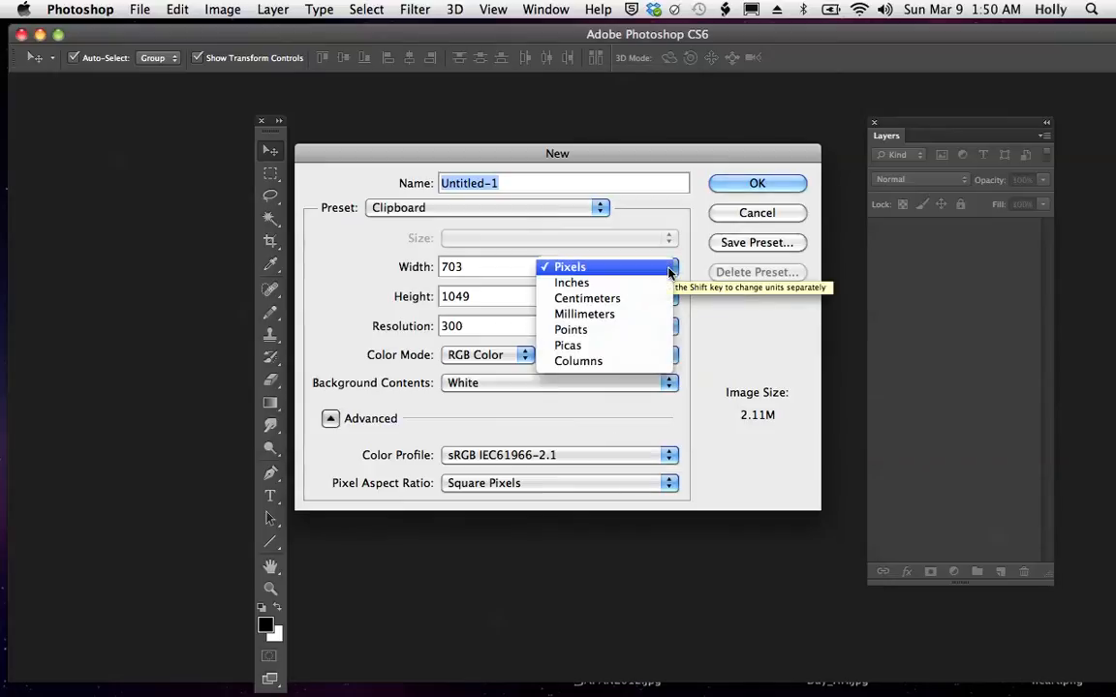
pyautogui.click(659, 282)
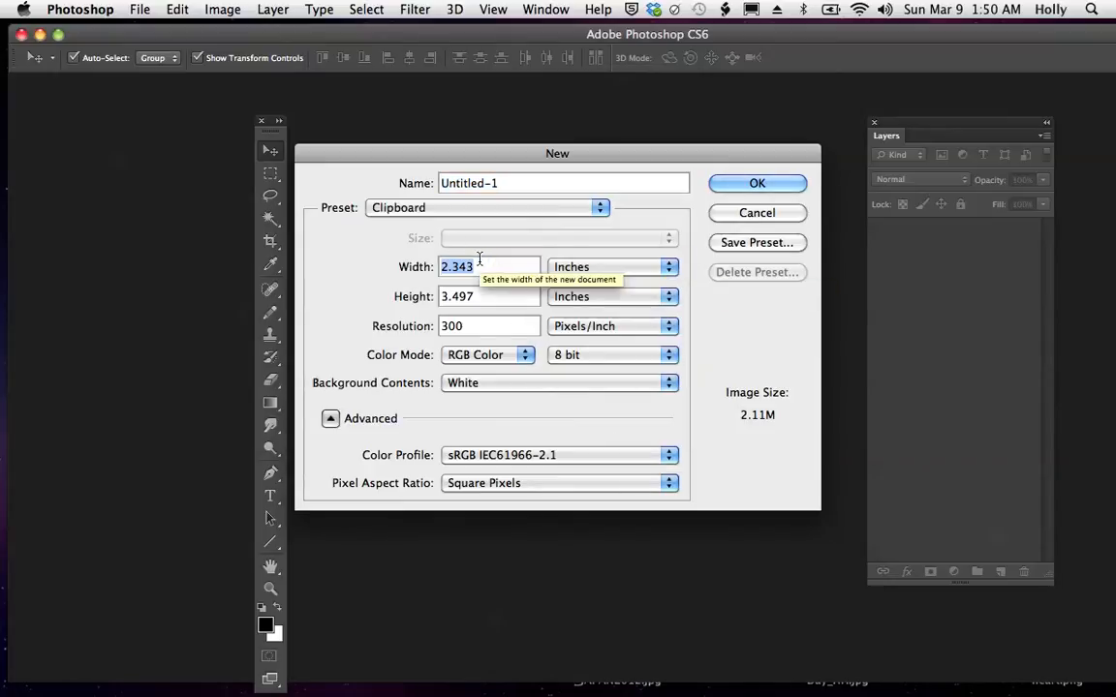
pyautogui.doubleClick(456, 266)
pyautogui.write('8')
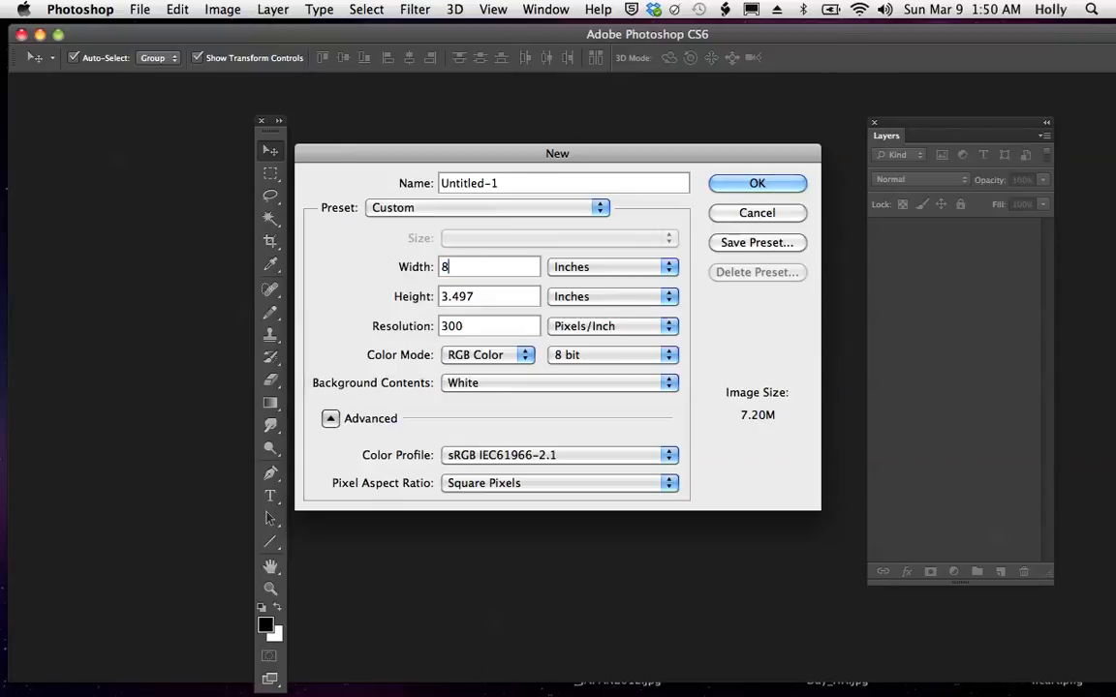
pyautogui.moveTo(485, 293); pyautogui.dragTo(441, 297)
pyautogui.write('8')
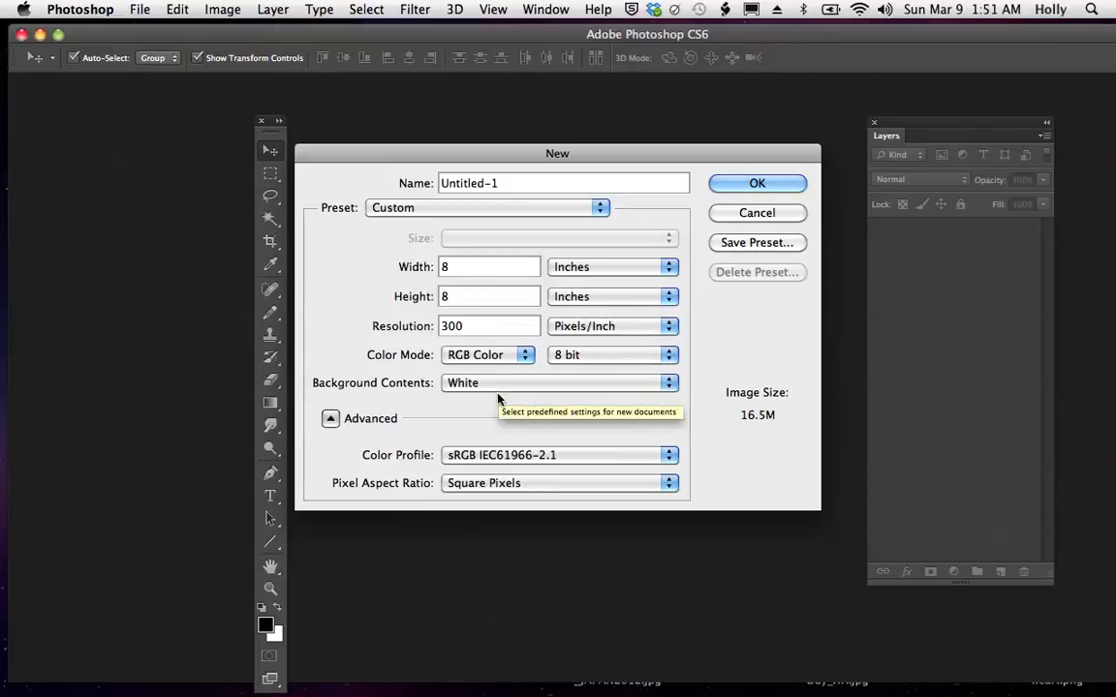
pyautogui.click(667, 385)
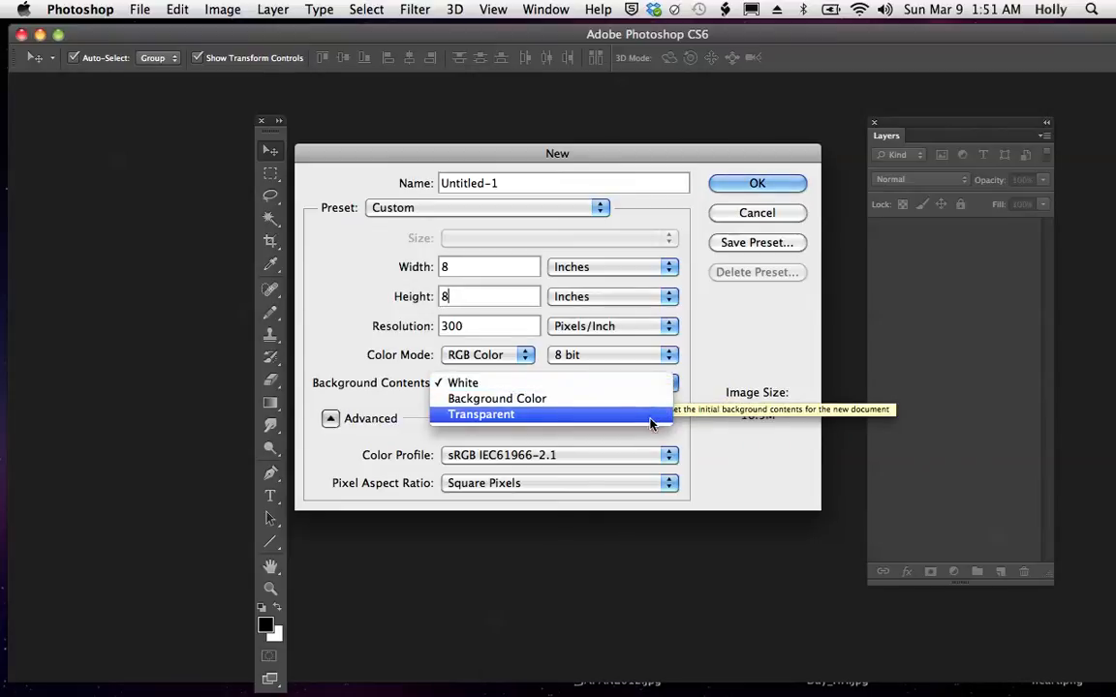
pyautogui.click(583, 384)
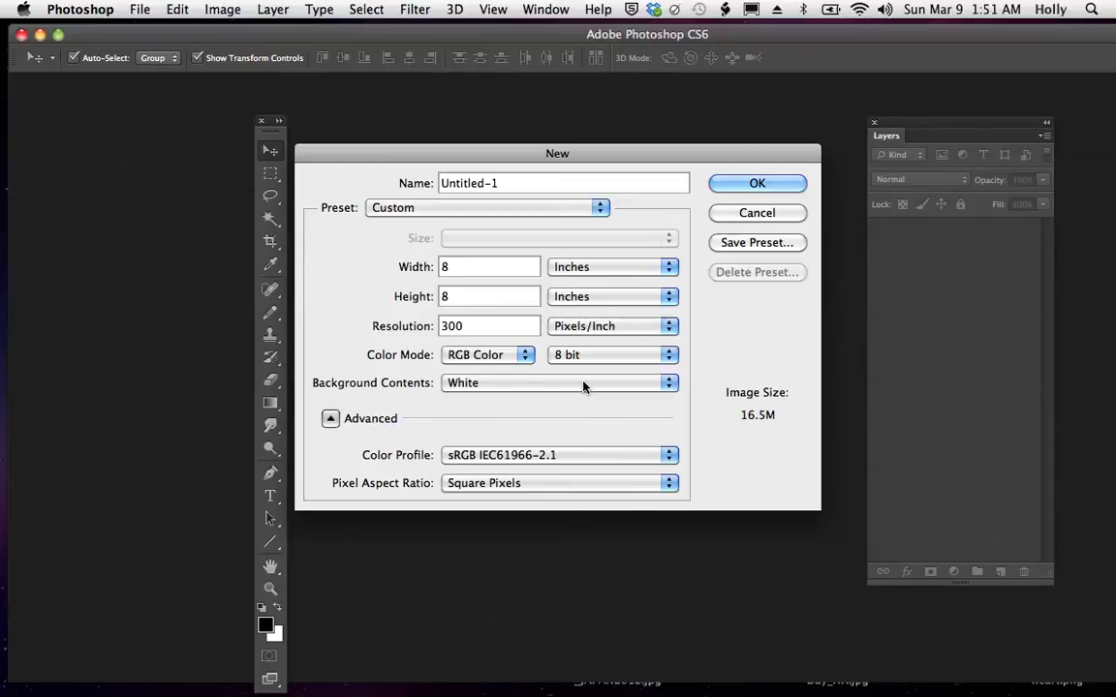
pyautogui.click(743, 189)
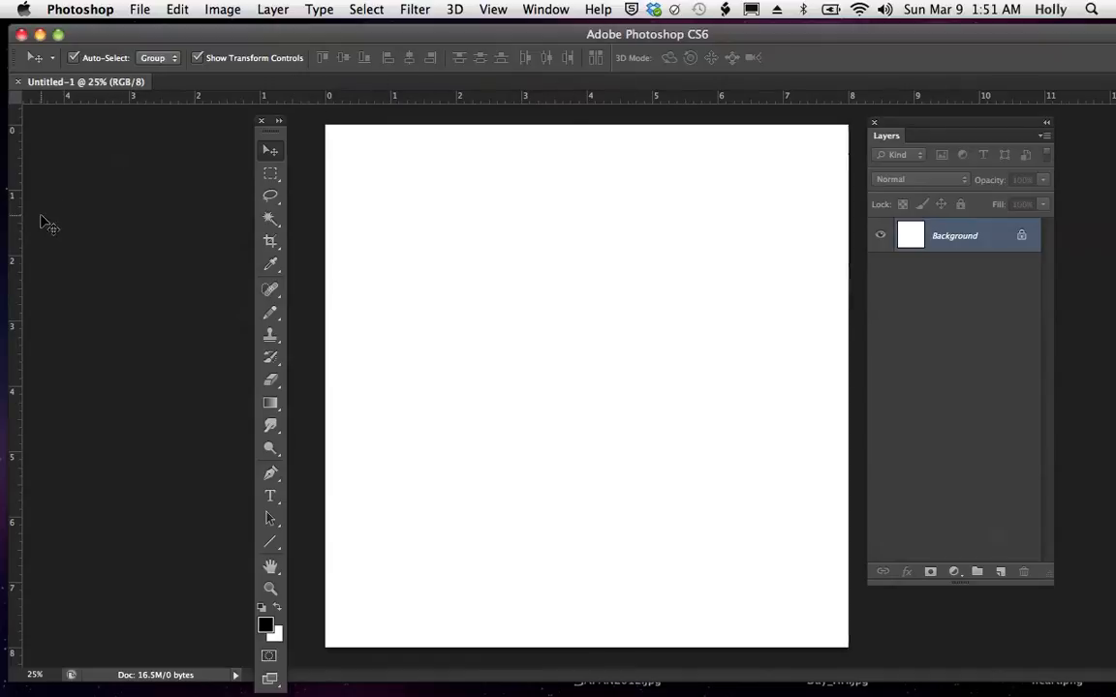
# - Hide the document rulers and show them again
pyautogui.click(493, 9)
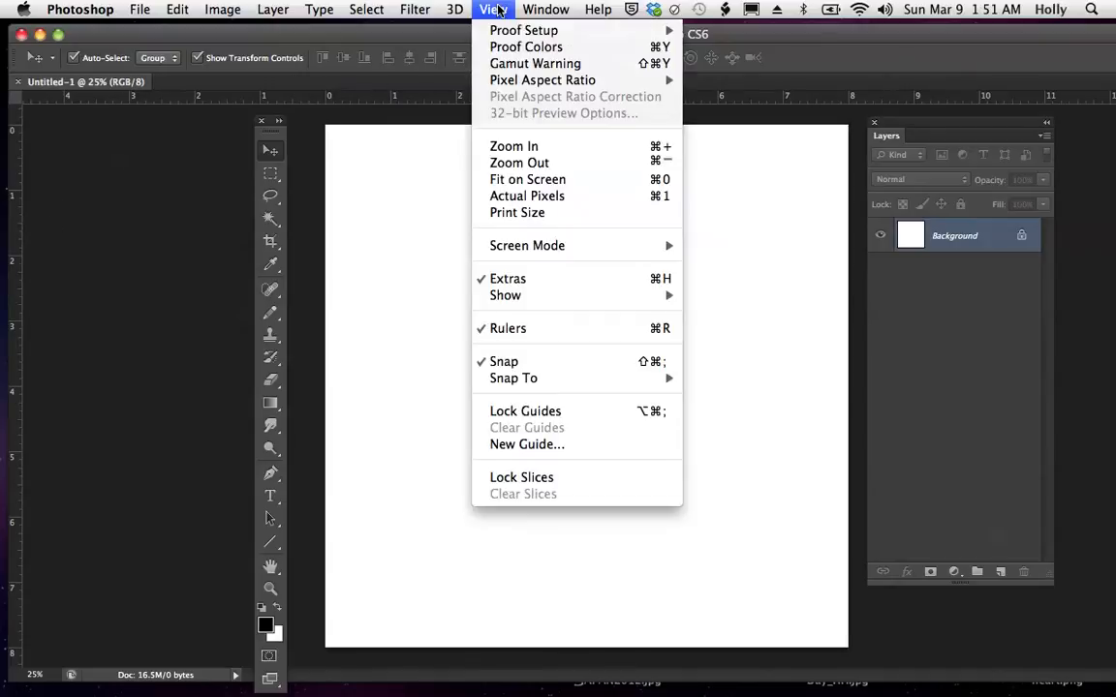
pyautogui.click(519, 330)
pyautogui.click(493, 9)
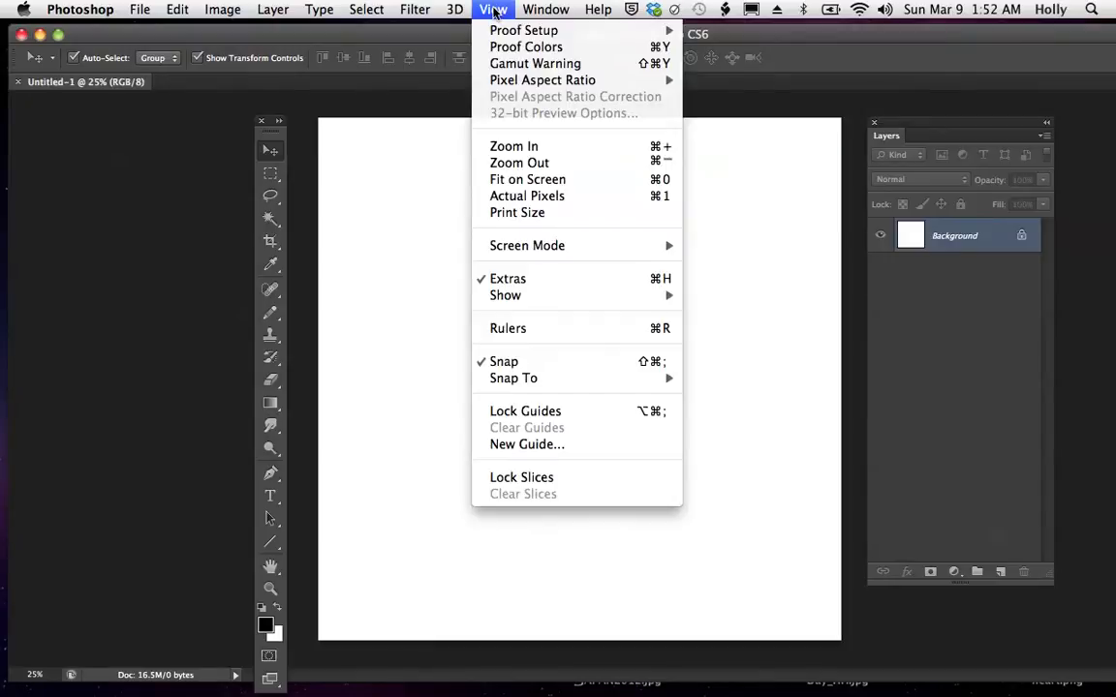
pyautogui.click(516, 330)
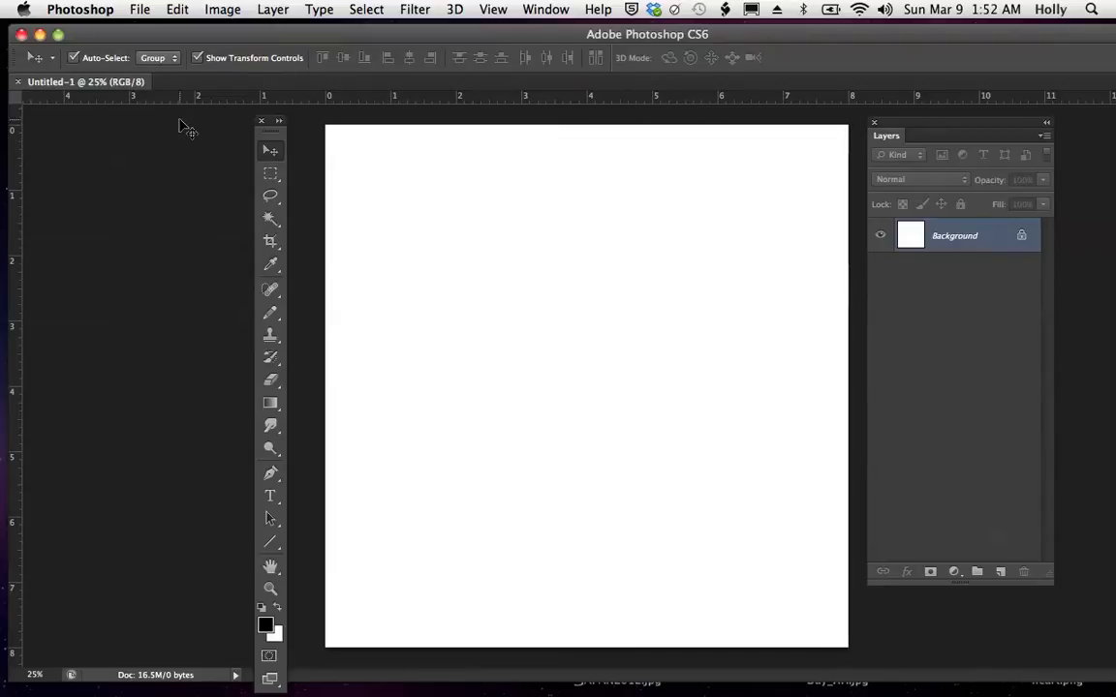
# - Show the grid over the blank canvas
pyautogui.moveTo(243, 39); pyautogui.dragTo(260, 36)
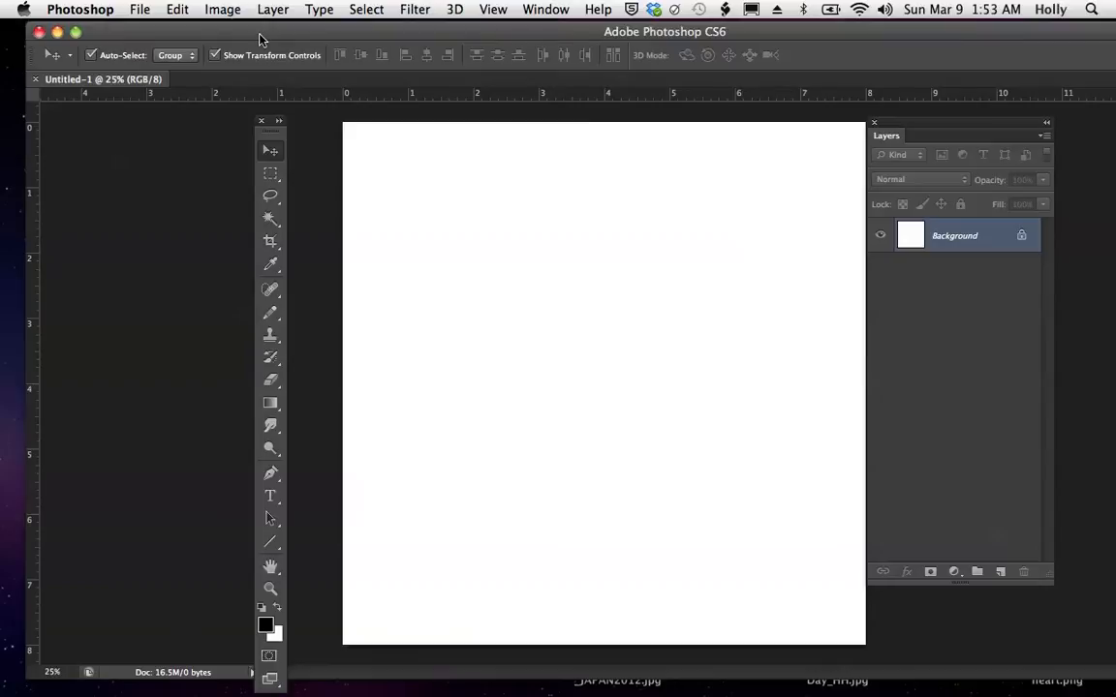
pyautogui.click(494, 12)
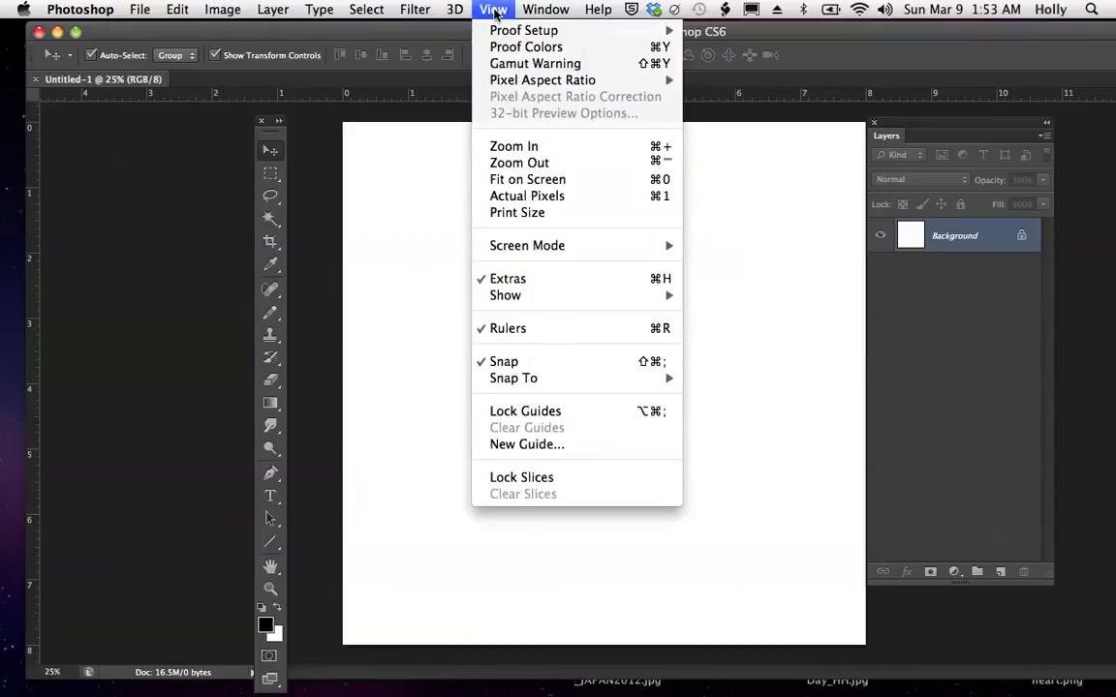
pyautogui.moveTo(506, 294)
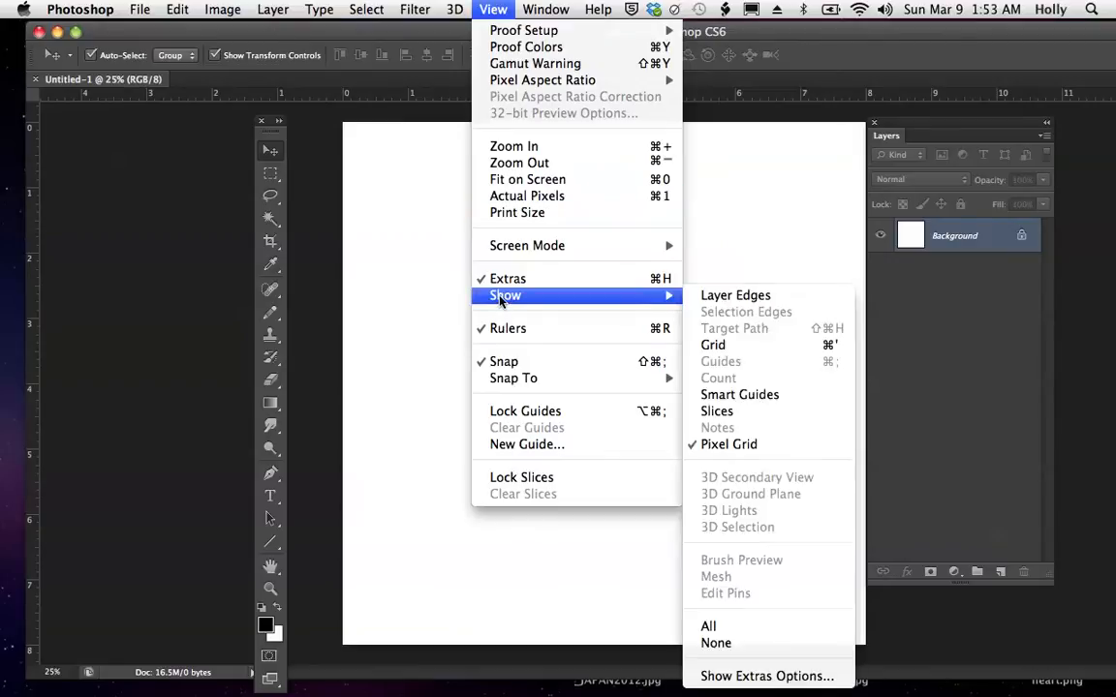
pyautogui.click(706, 351)
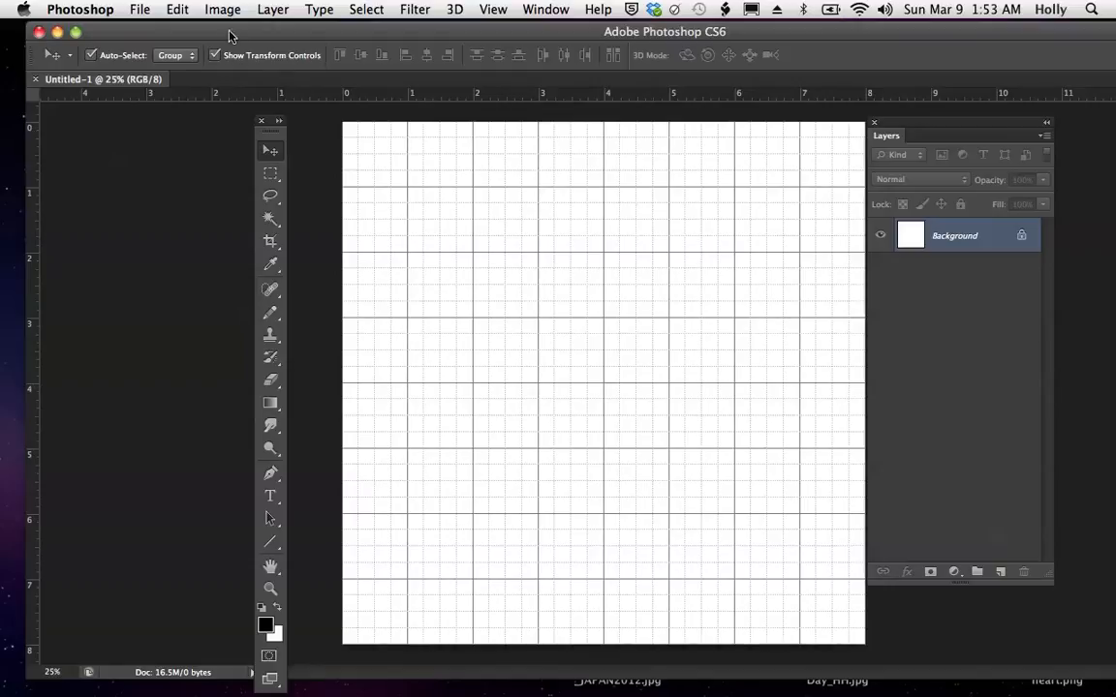
# - Set the grid preferences to 8 subdivisions for each 1-inch gridline
pyautogui.click(82, 12)
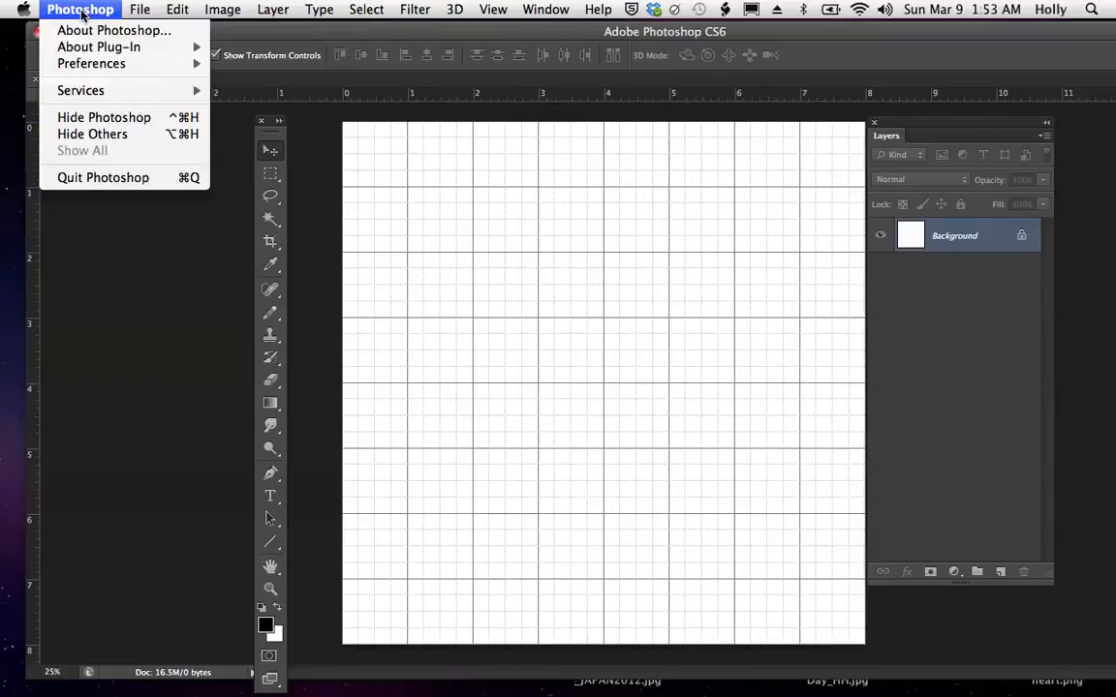
pyautogui.moveTo(80, 69)
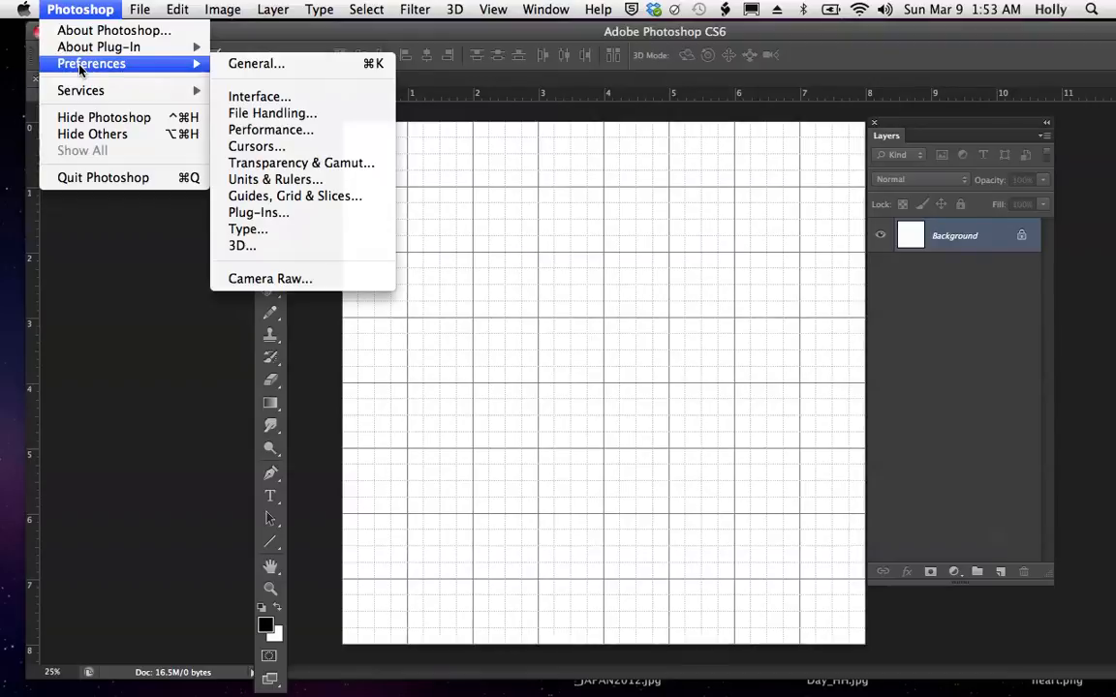
pyautogui.click(267, 201)
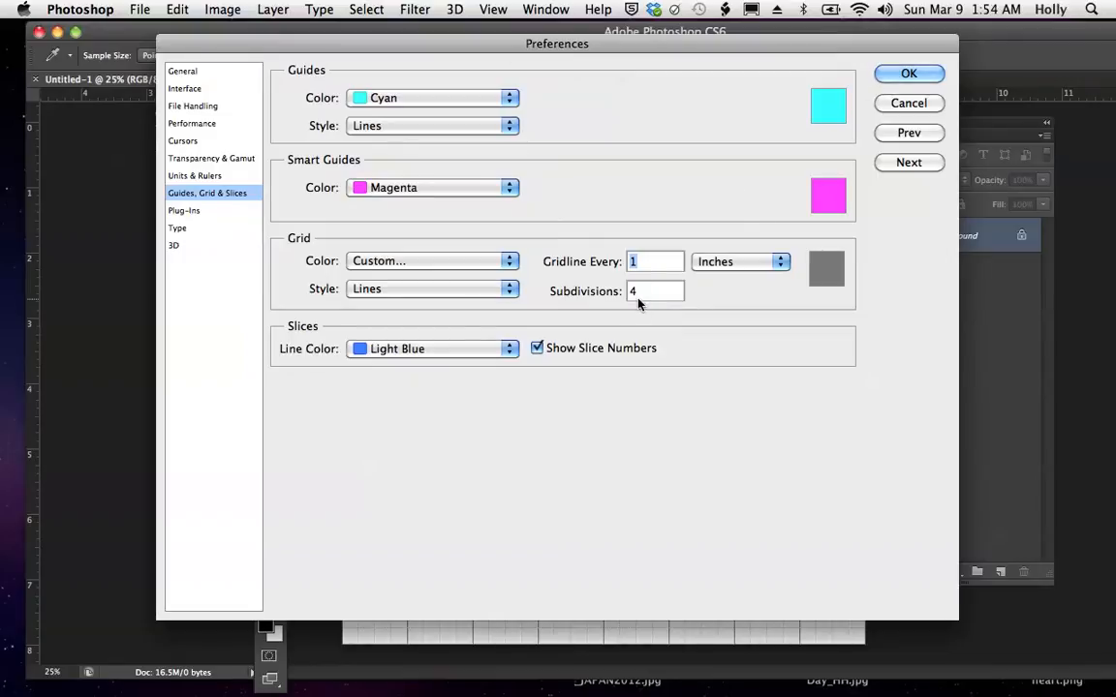
pyautogui.moveTo(643, 290); pyautogui.dragTo(618, 290)
pyautogui.write('8')
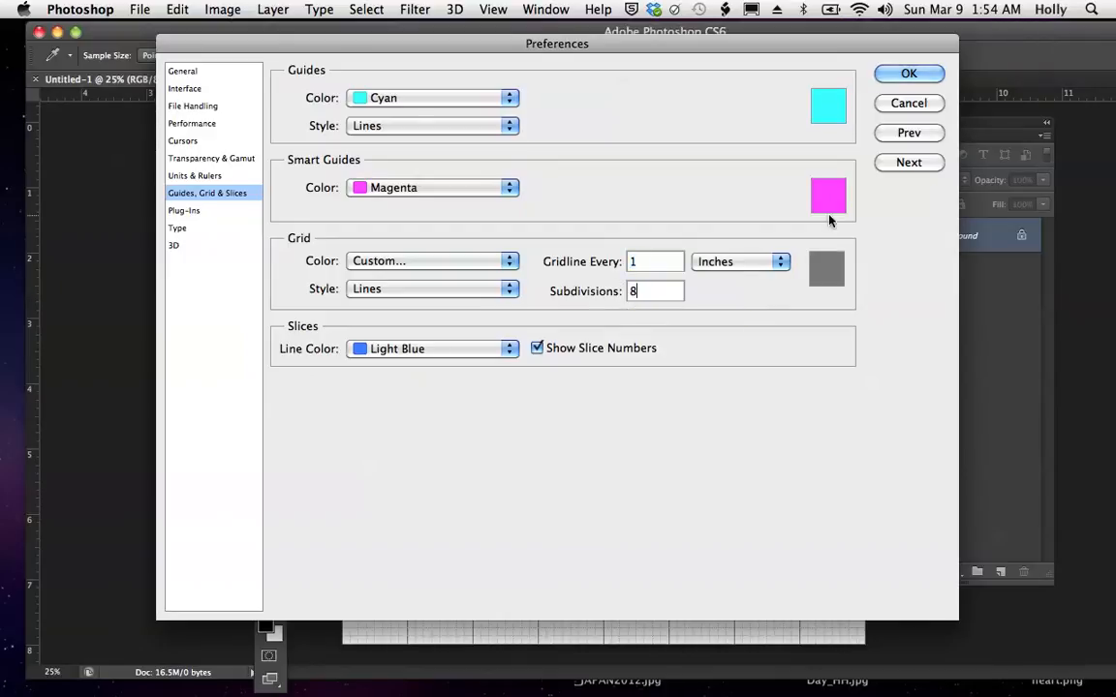
pyautogui.click(905, 75)
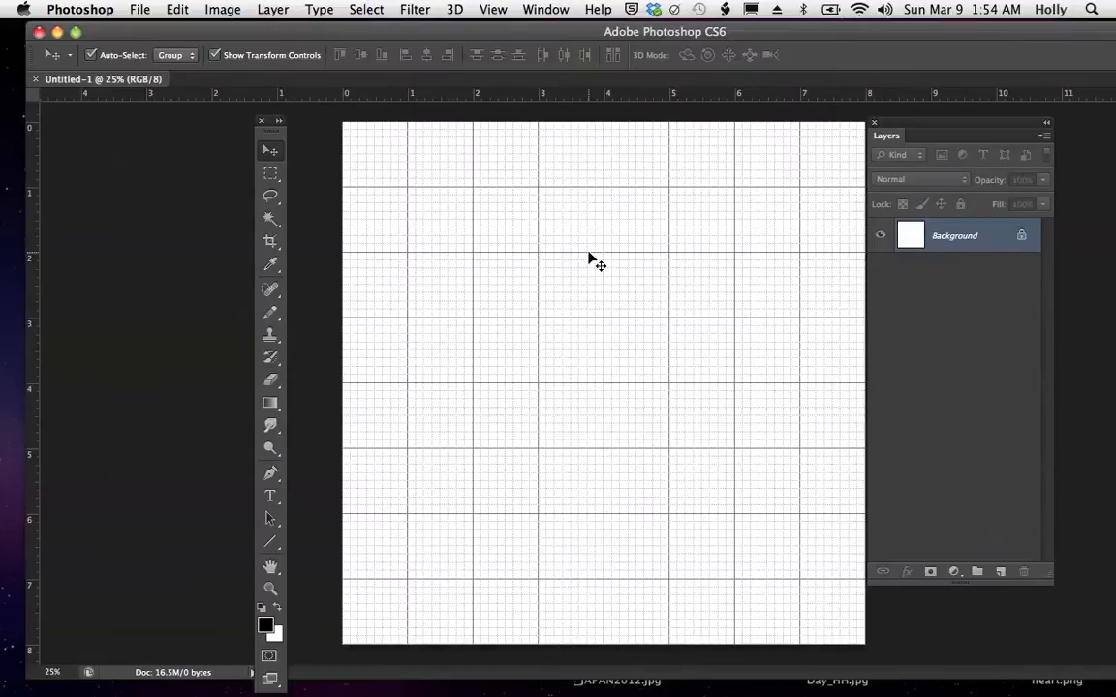
# - Select a strip about 2 inches wide along the canvas's left edge, reaching down to the bottom edge, with the Rectangular Marquee tool
pyautogui.press('z')
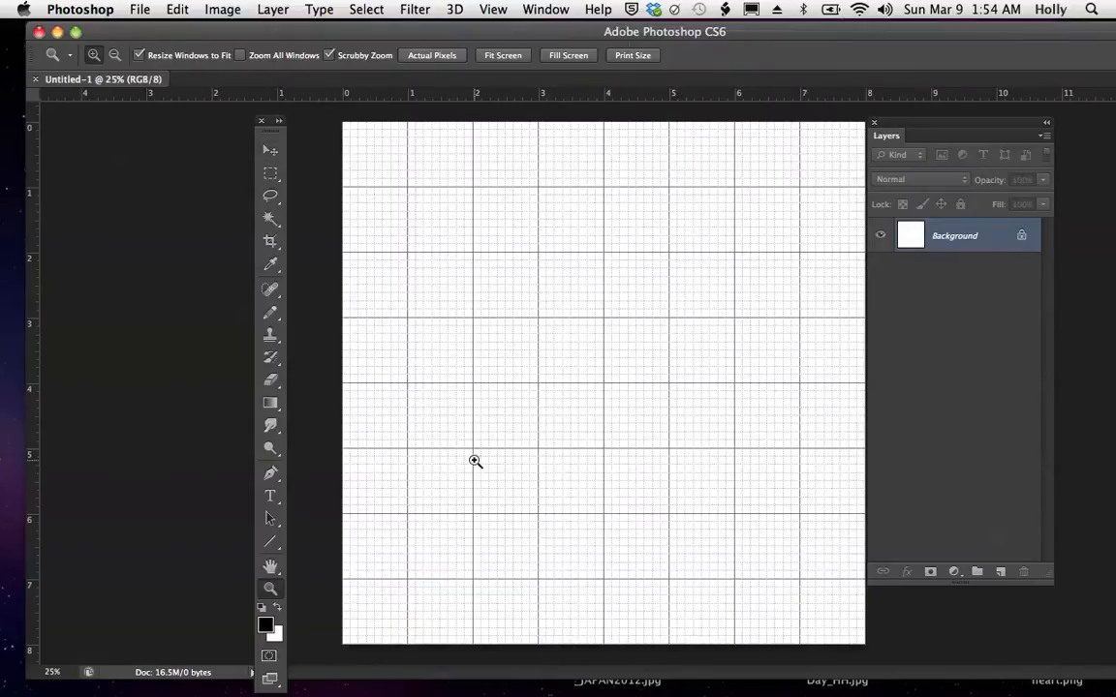
pyautogui.click(508, 436)
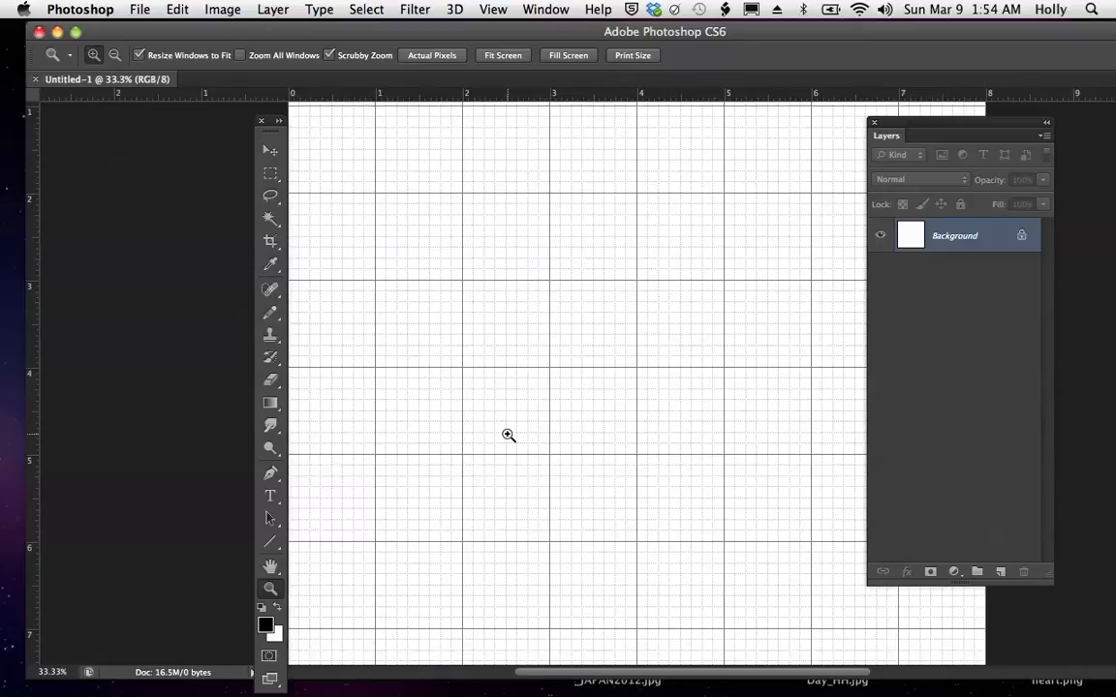
pyautogui.click(178, 10)
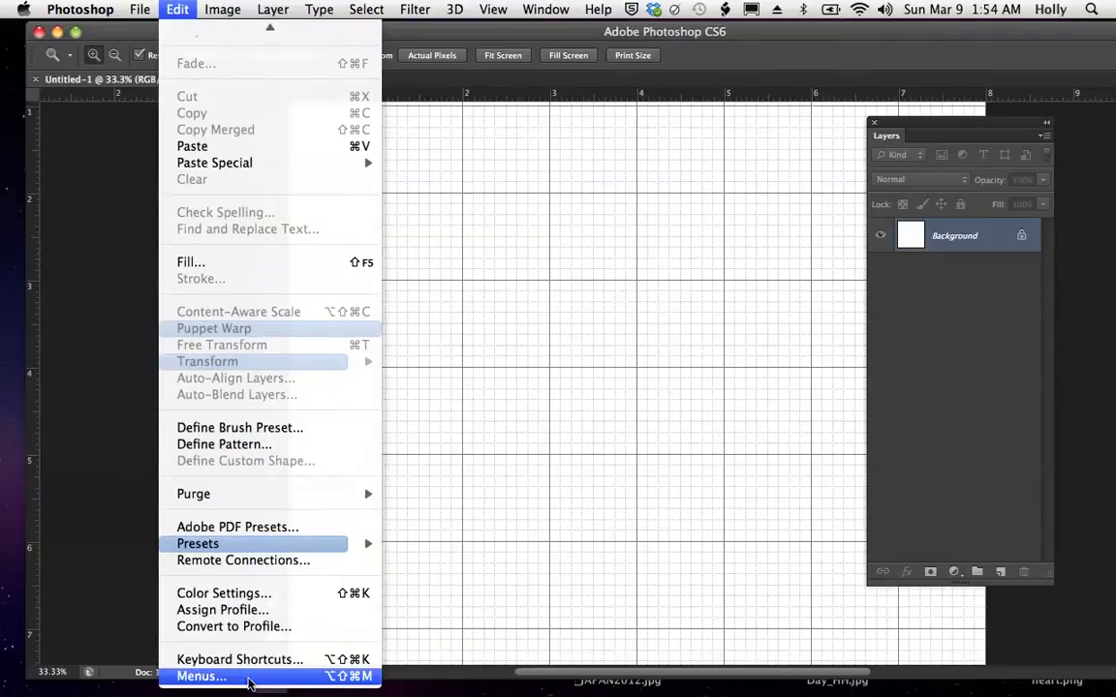
pyautogui.click(181, 12)
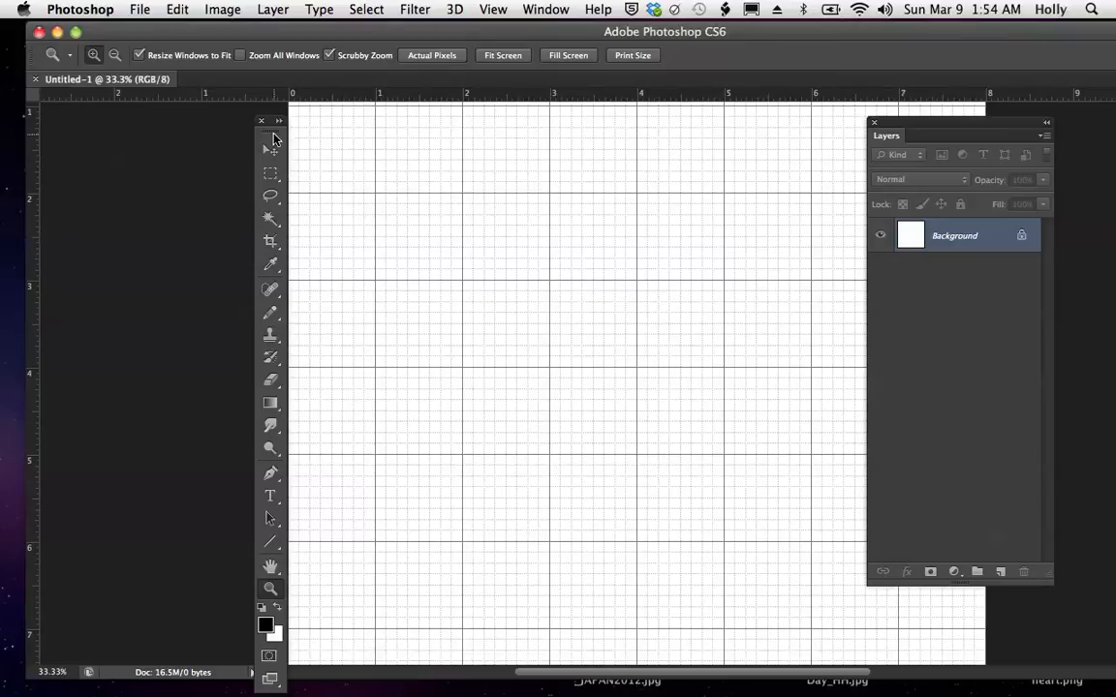
pyautogui.moveTo(274, 136); pyautogui.dragTo(210, 123)
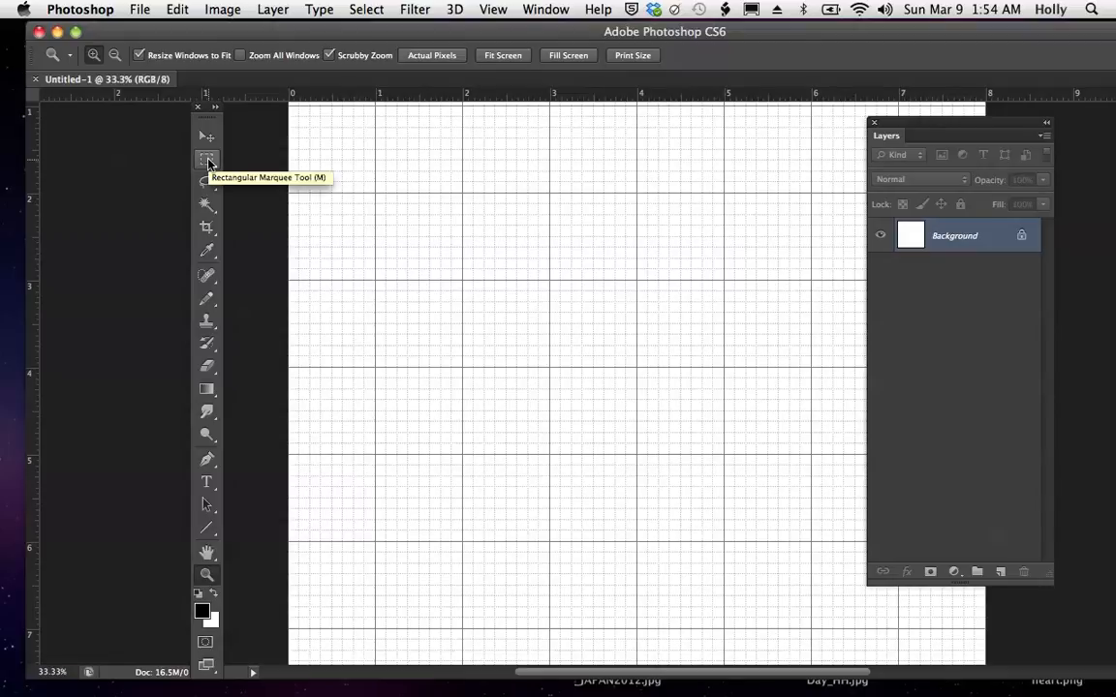
pyautogui.click(207, 161)
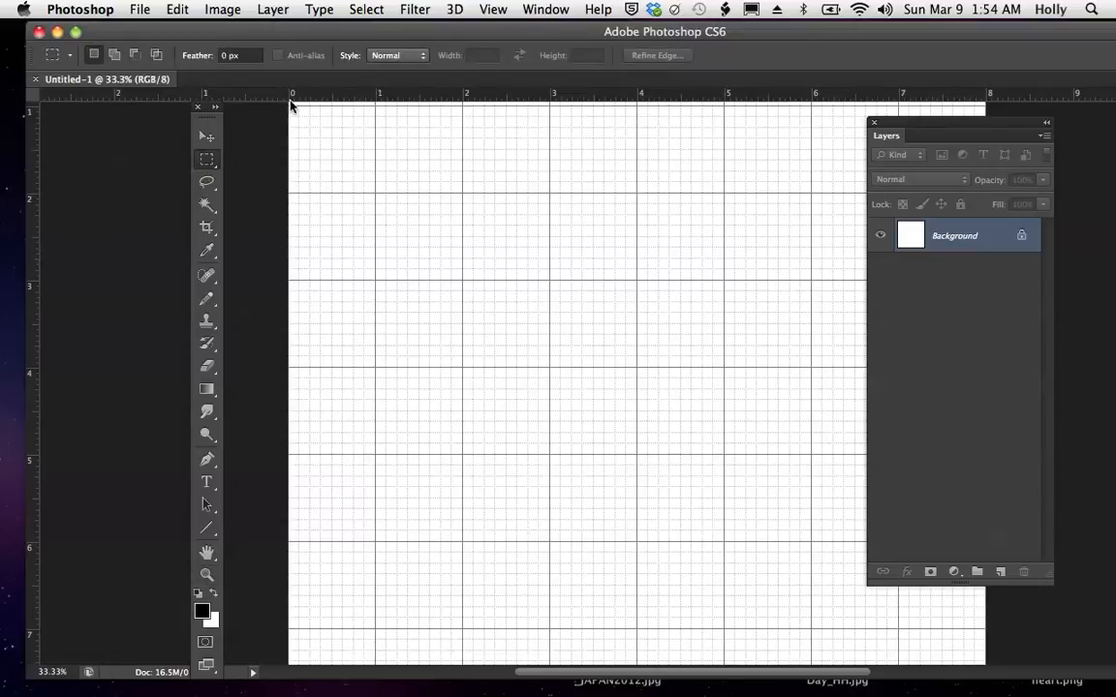
pyautogui.moveTo(290, 102); pyautogui.dragTo(463, 615)
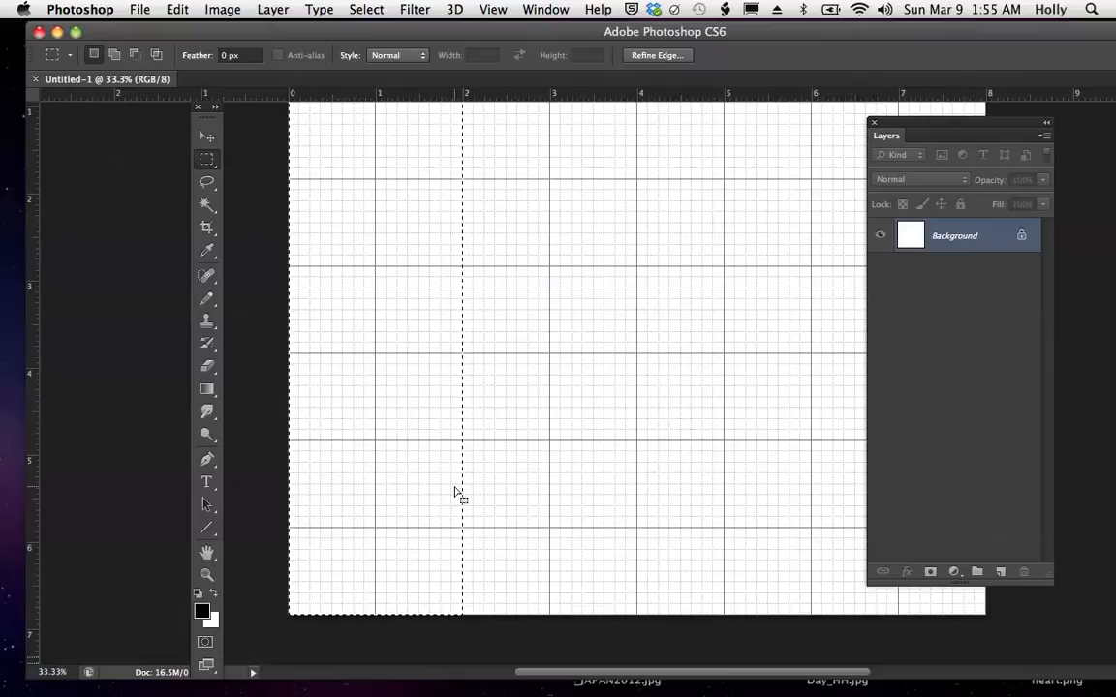
# - Check that snapping is enabled and which elements selections snap to
pyautogui.click(494, 10)
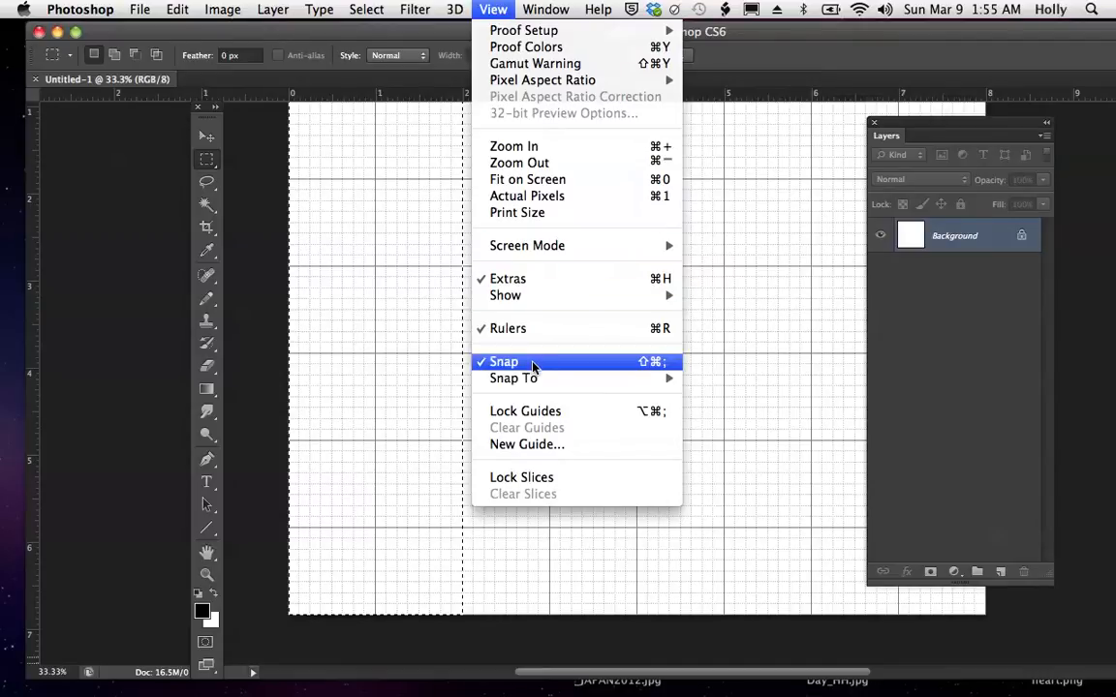
pyautogui.moveTo(533, 385)
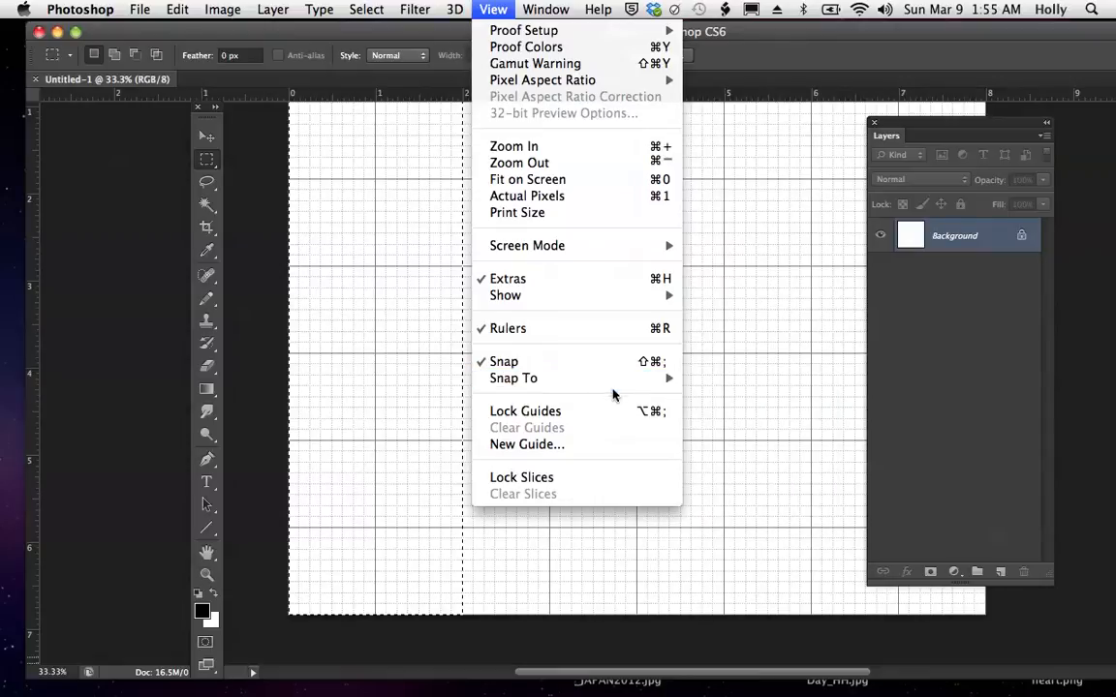
pyautogui.moveTo(570, 386)
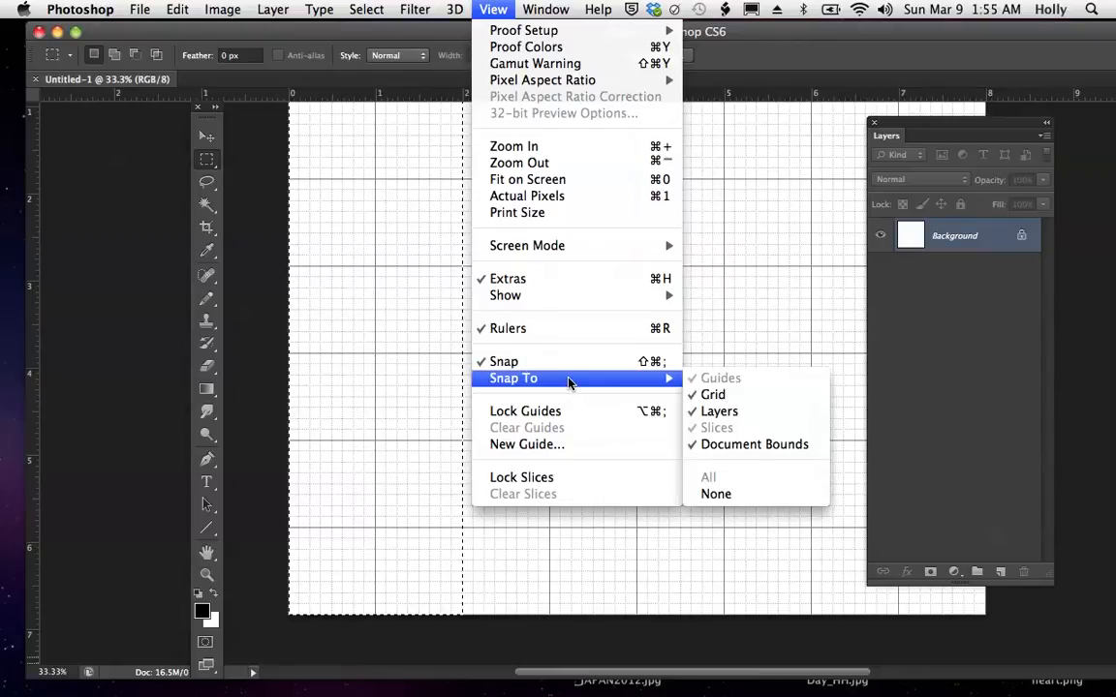
pyautogui.click(569, 379)
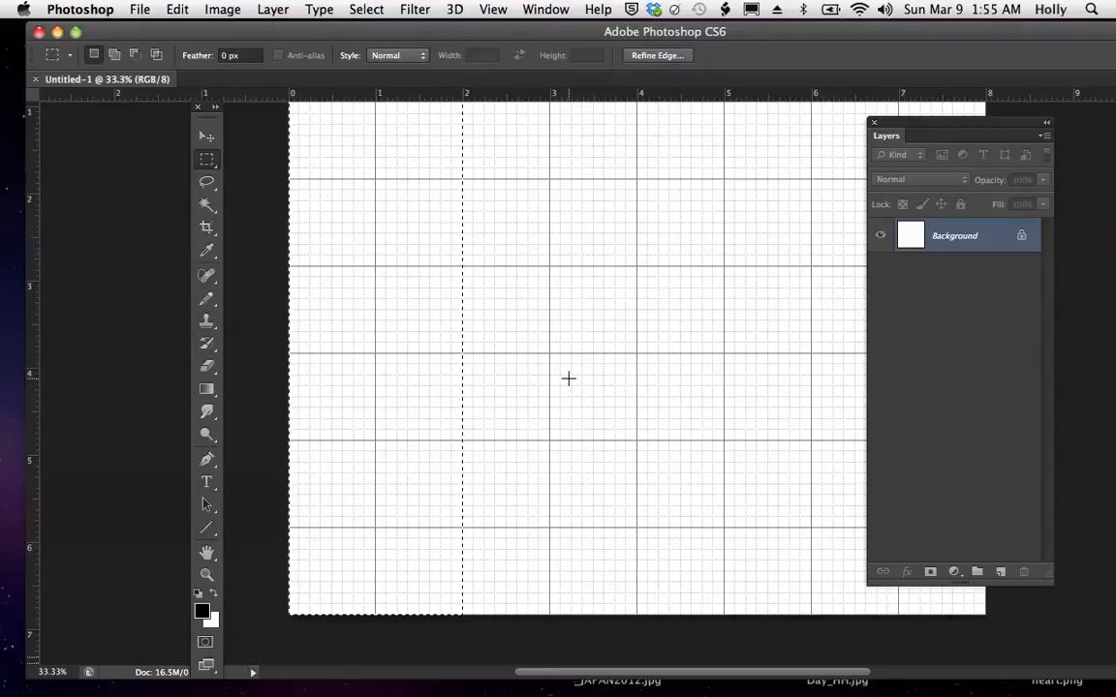
# - Fill the selected 2-inch-wide strip with the black foreground color at Normal mode and 100% opacity
pyautogui.click(178, 12)
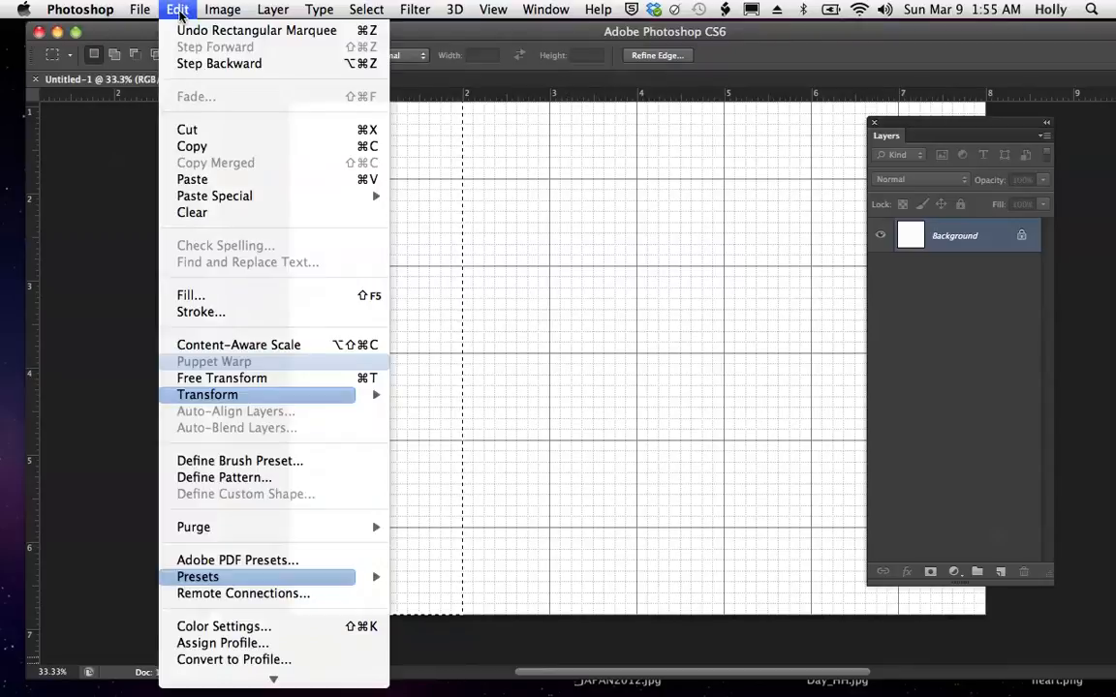
pyautogui.click(191, 294)
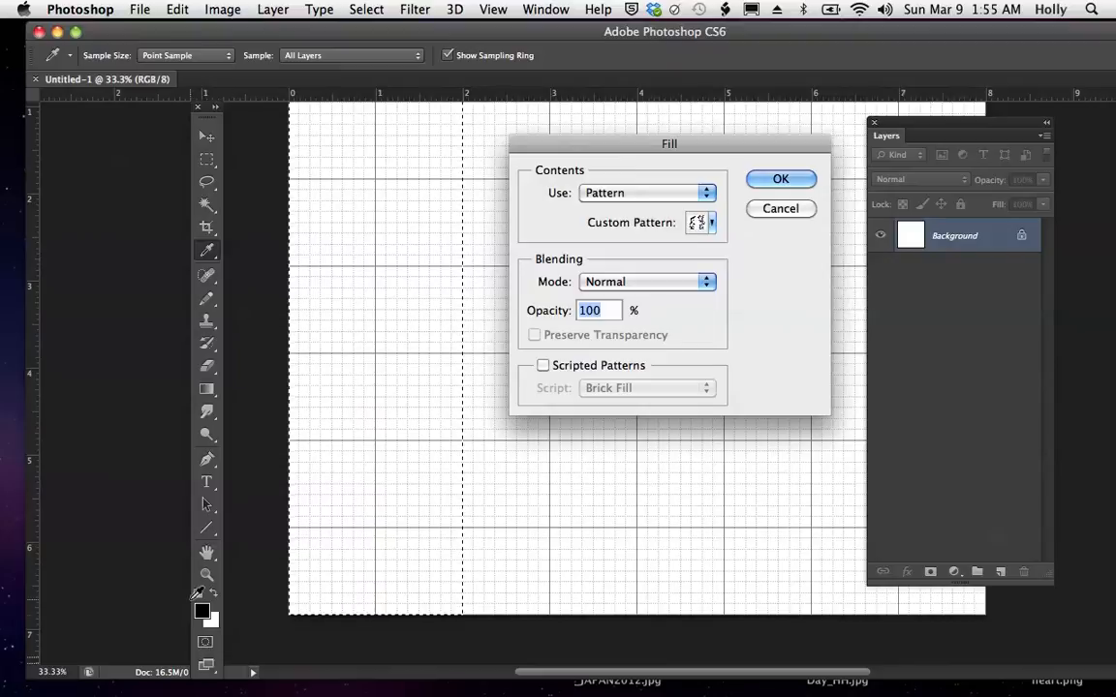
pyautogui.click(707, 194)
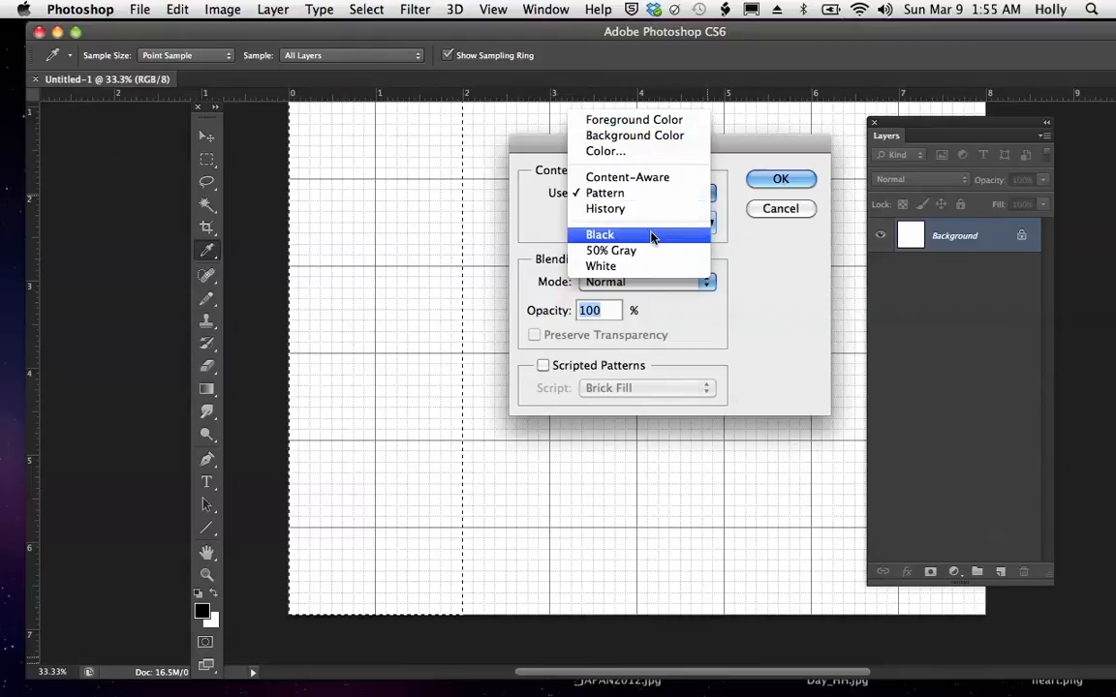
pyautogui.click(653, 124)
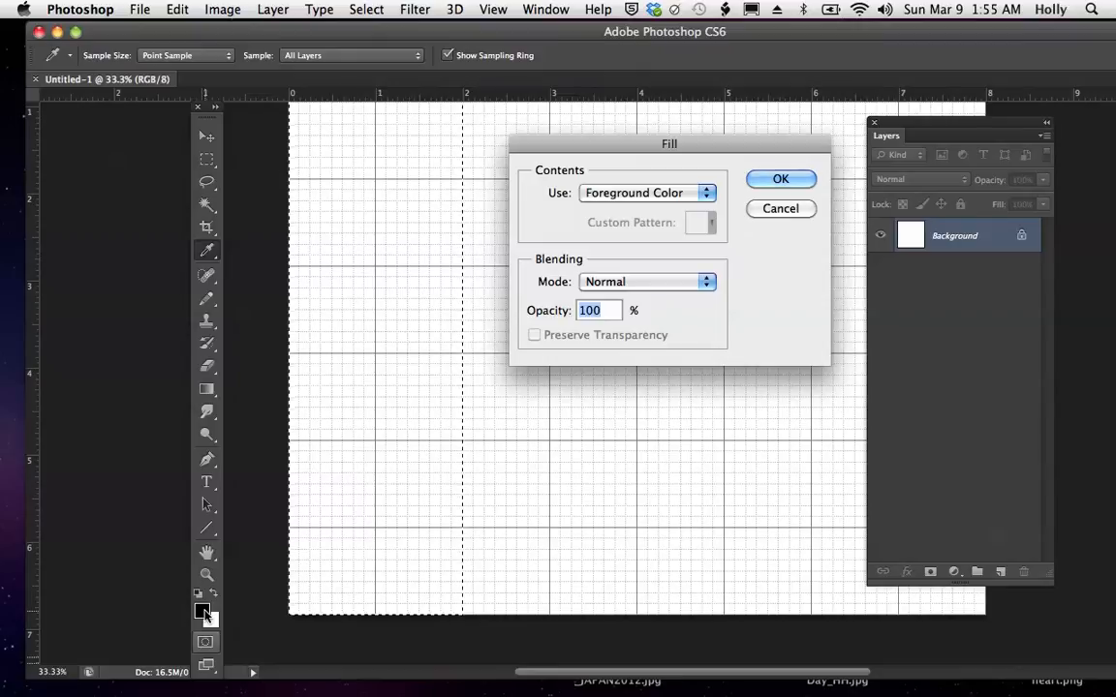
pyautogui.click(780, 179)
# - Select a strip from about 2.25 to 2.5 inches across, down to the canvas's bottom edge, and fill it with the foreground color
pyautogui.press('m')
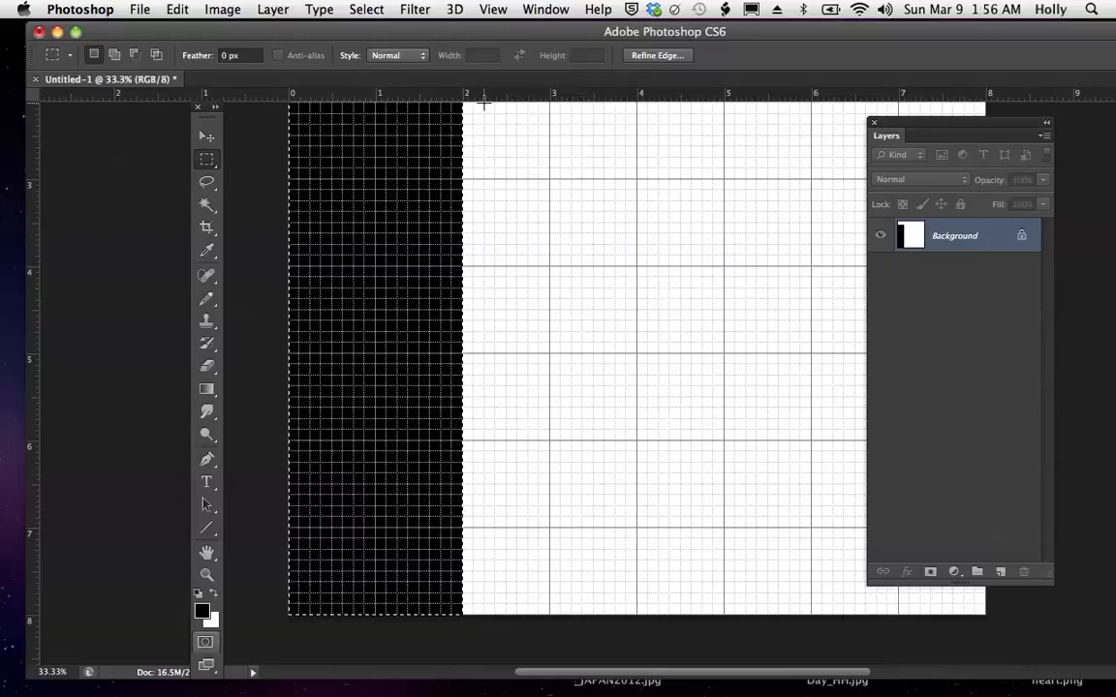
pyautogui.moveTo(483, 103); pyautogui.dragTo(507, 619)
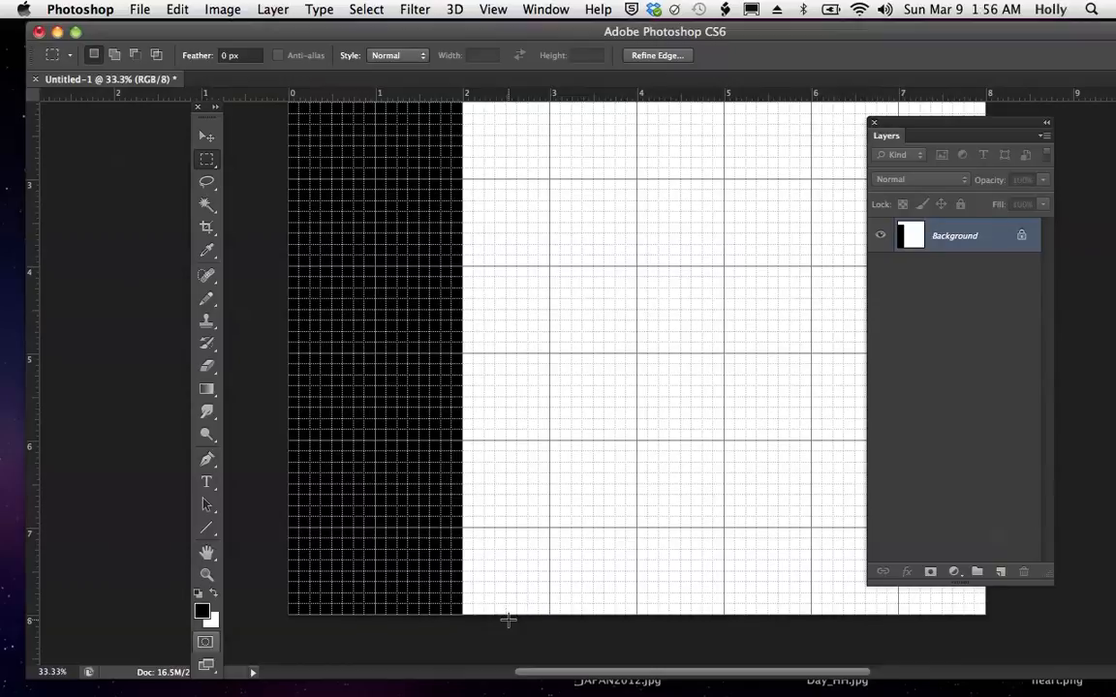
pyautogui.click(178, 10)
pyautogui.click(203, 295)
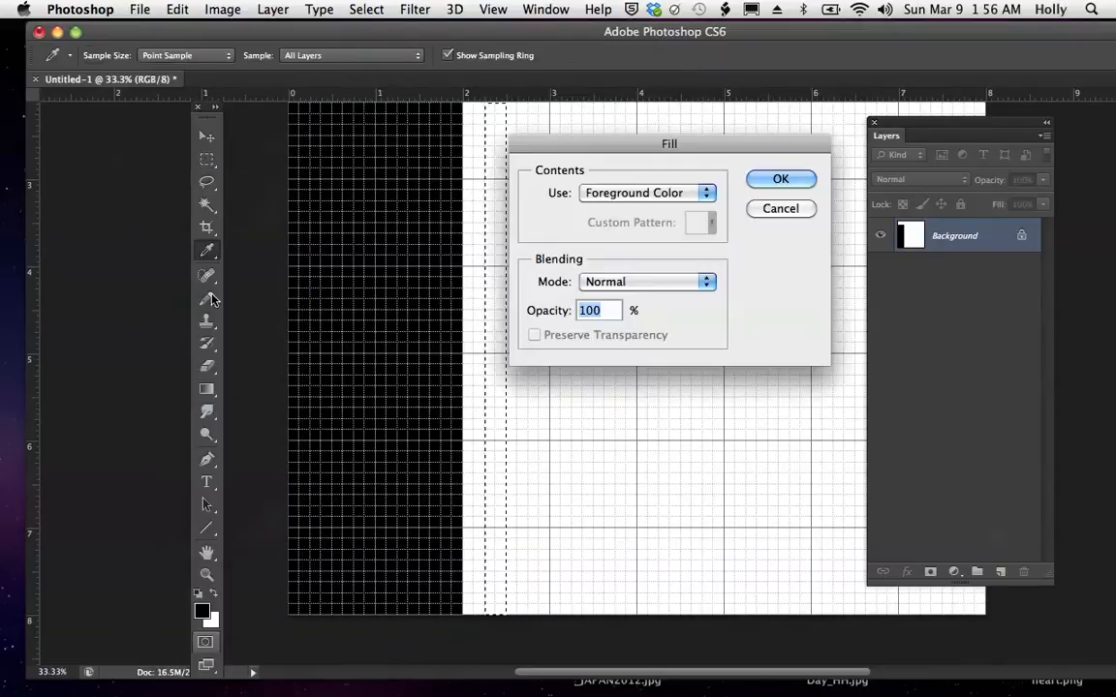
pyautogui.click(781, 178)
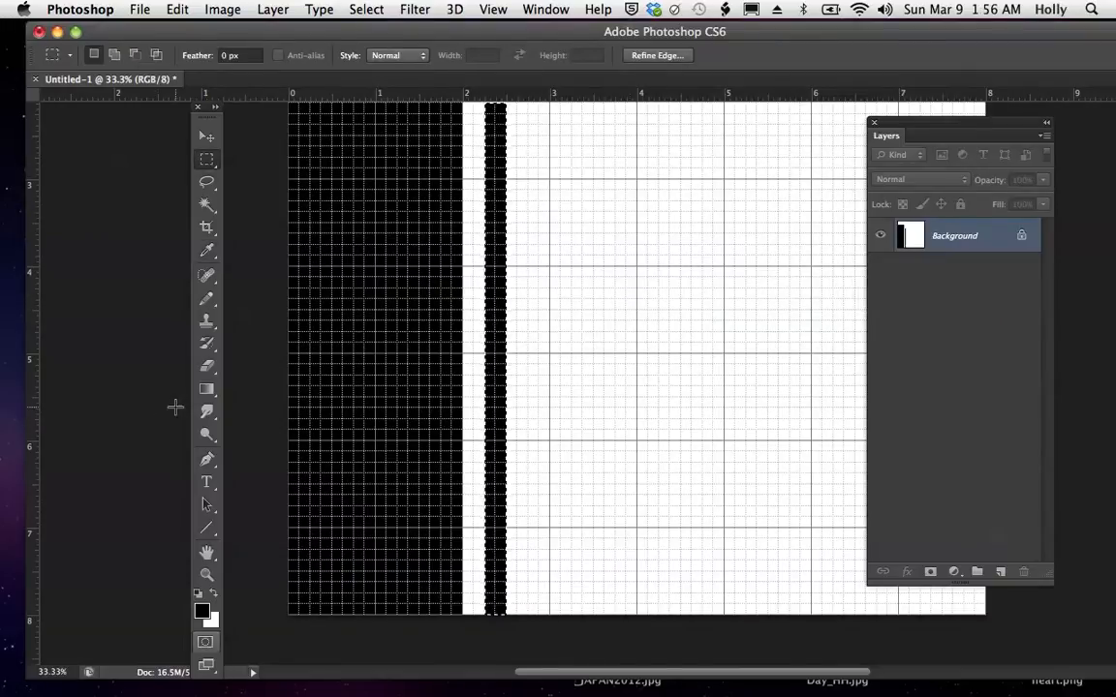
pyautogui.click(206, 391)
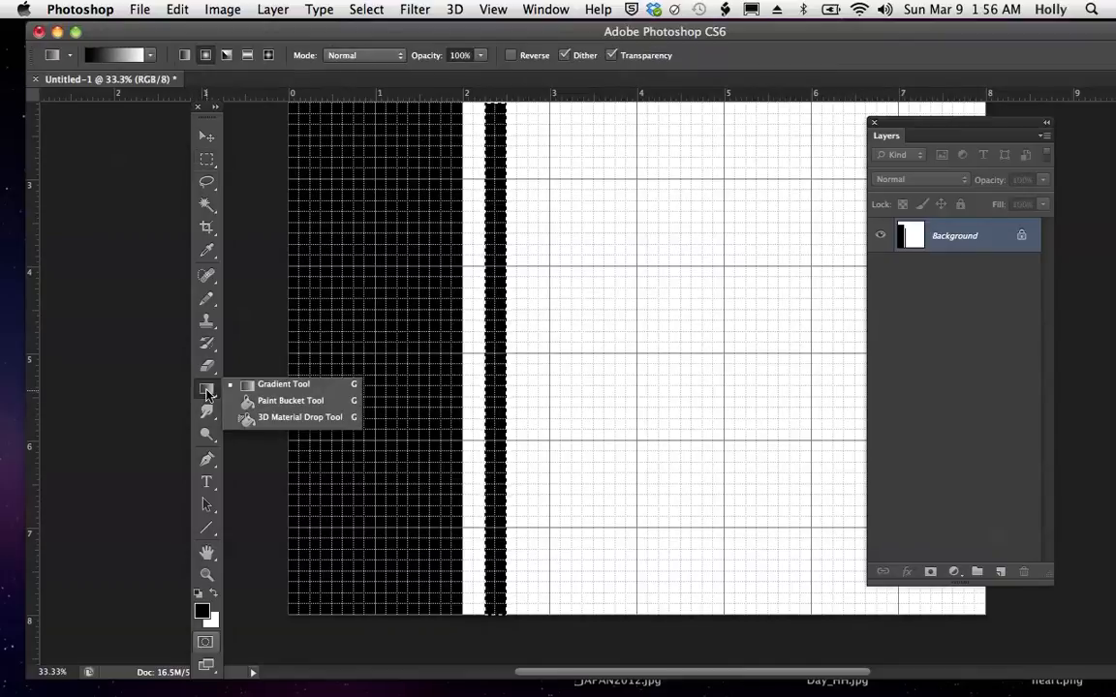
pyautogui.click(281, 401)
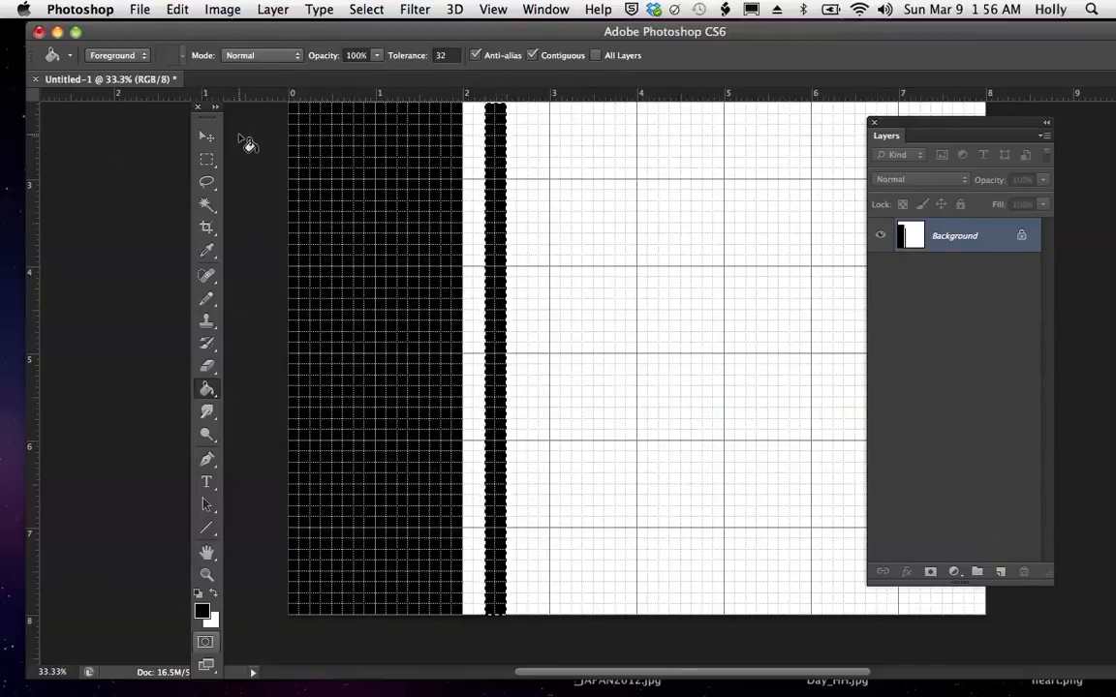
pyautogui.click(206, 136)
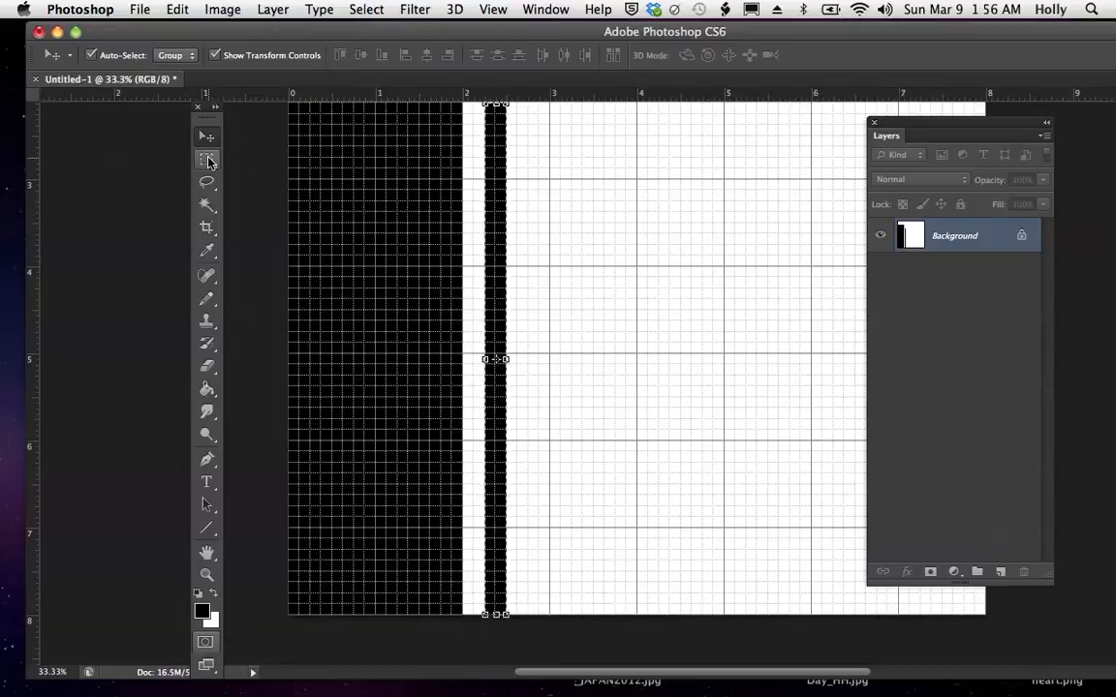
# - Select a narrow strip from about 2.625 to 2.75 inches across, down to the bottom edge, and fill it with the foreground color
pyautogui.click(206, 159)
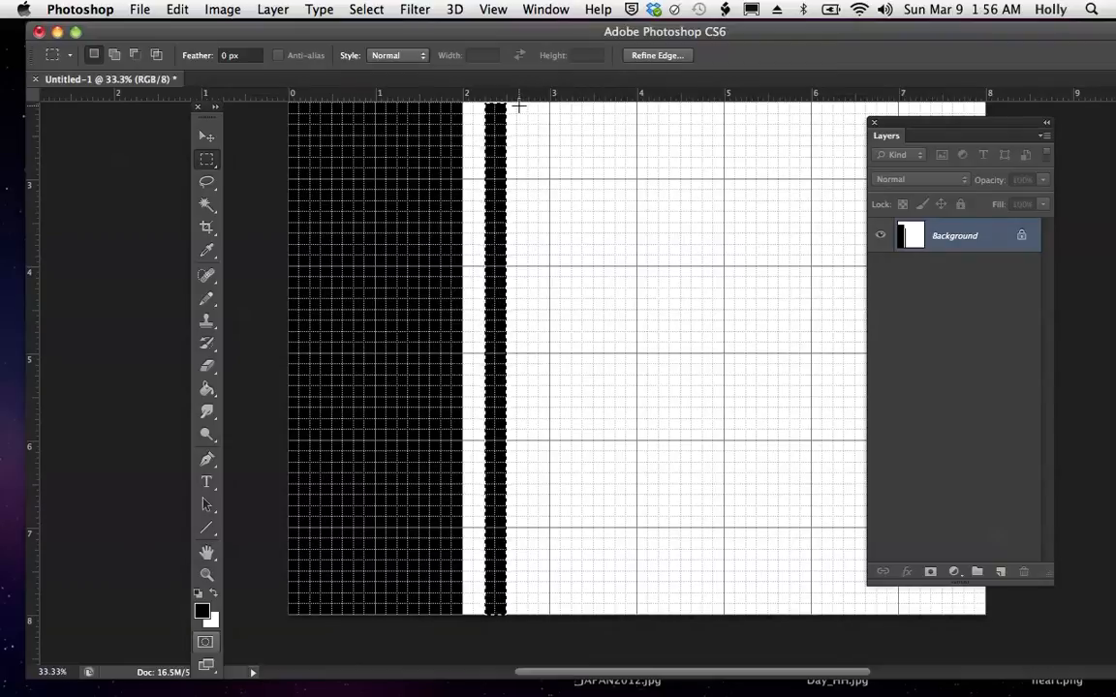
pyautogui.moveTo(519, 105); pyautogui.dragTo(525, 617)
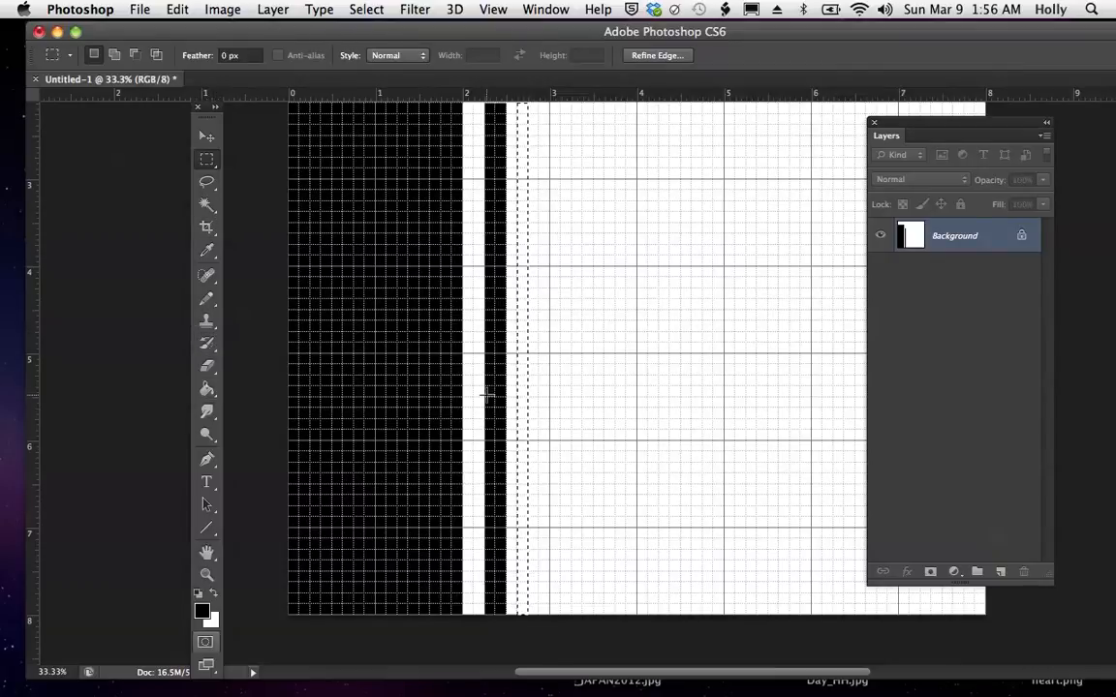
pyautogui.click(523, 411)
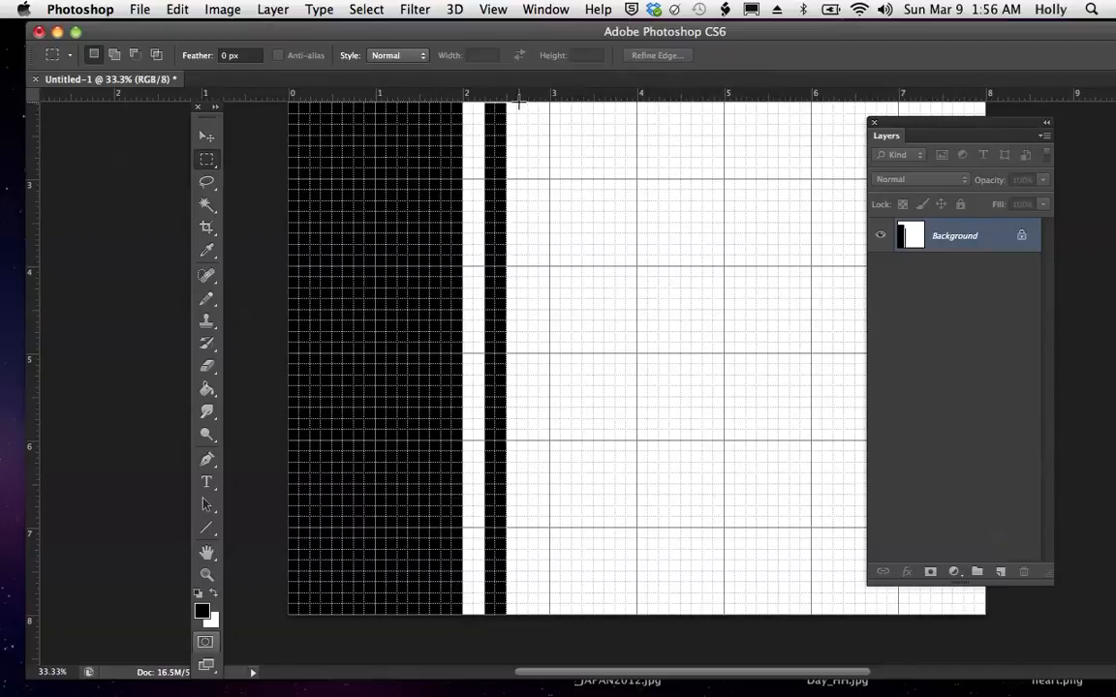
pyautogui.moveTo(518, 102); pyautogui.dragTo(526, 617)
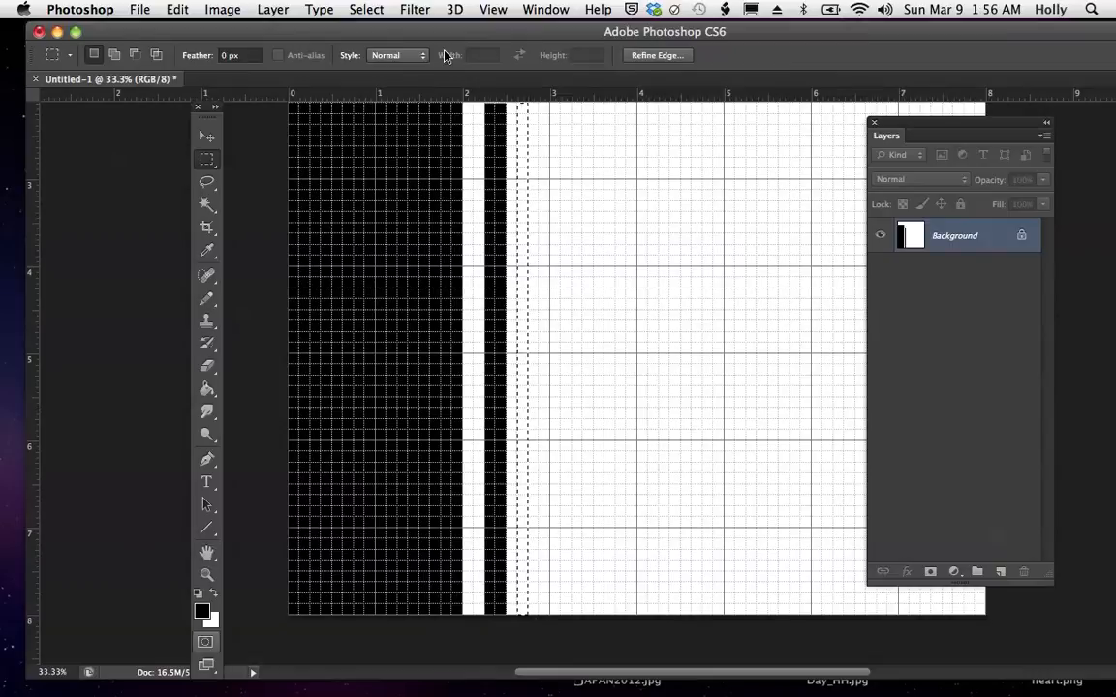
pyautogui.click(177, 10)
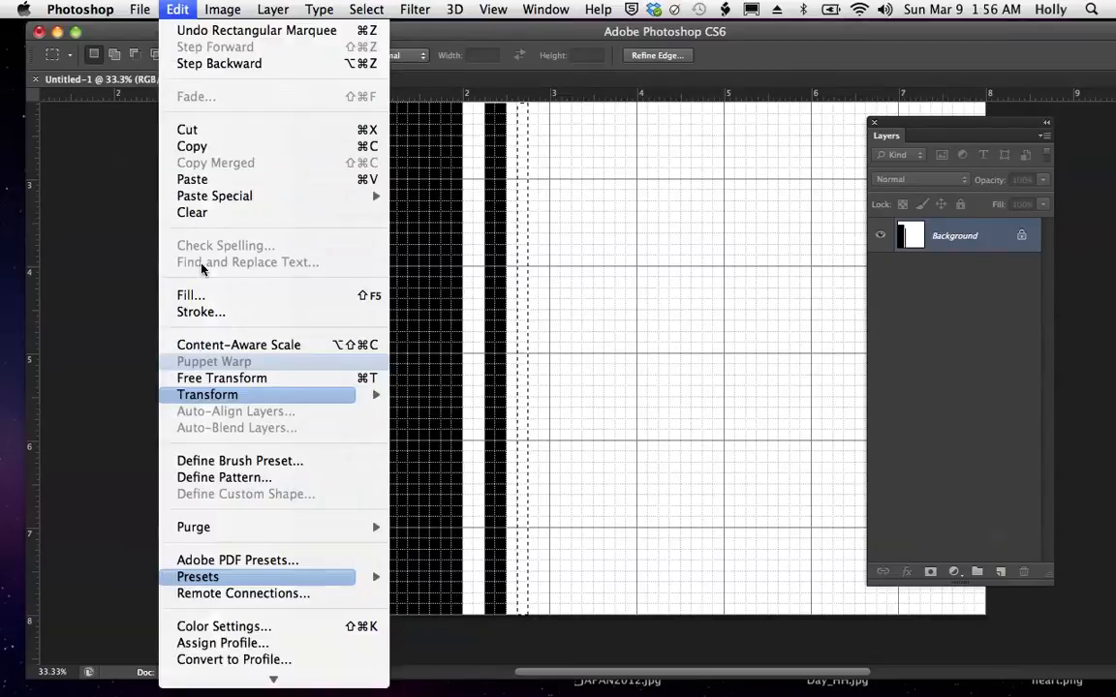
pyautogui.click(190, 294)
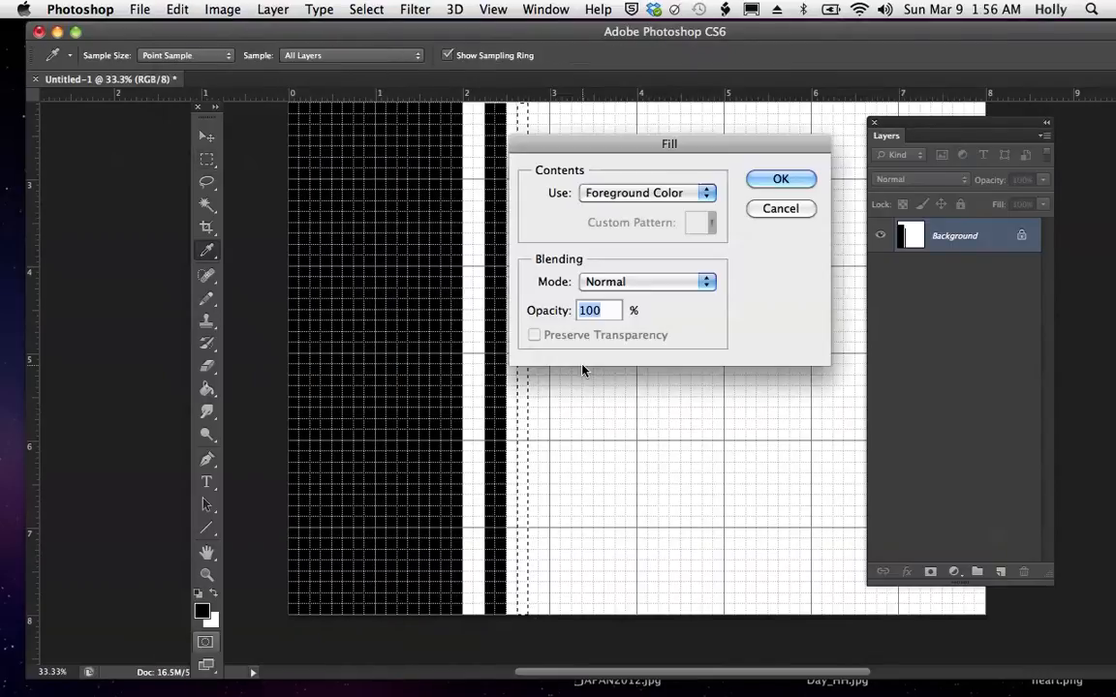
pyautogui.click(781, 179)
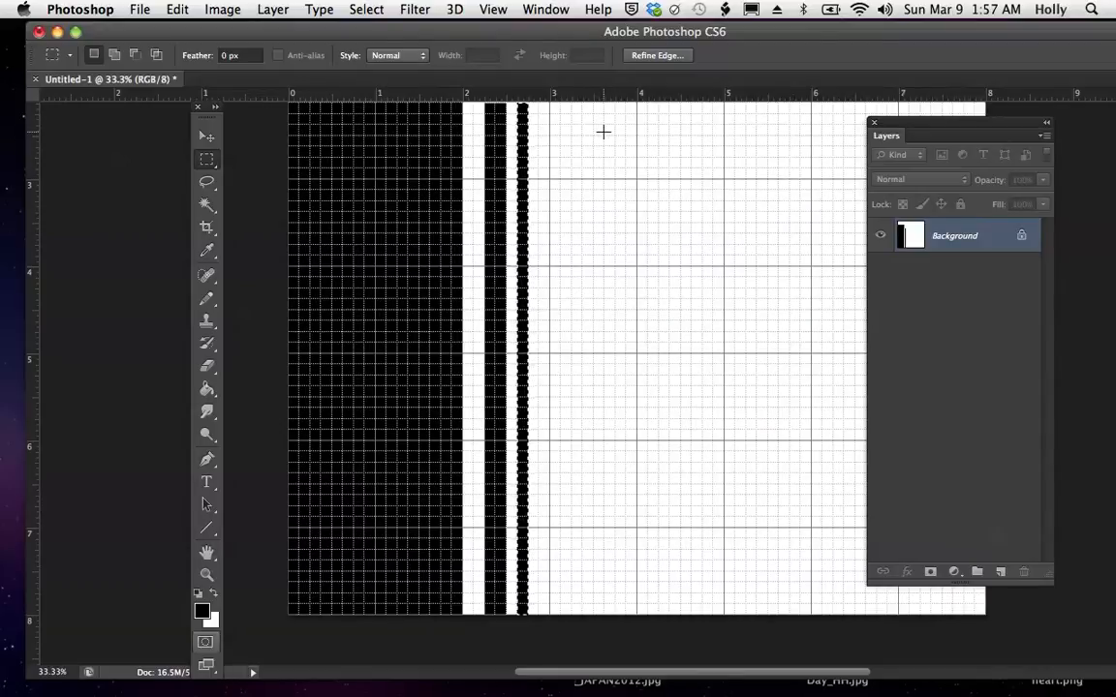
# - Duplicate the narrow black strip twice to the right, placing the copies' left edges at about 3 and 3.375 inches
pyautogui.press('alt')
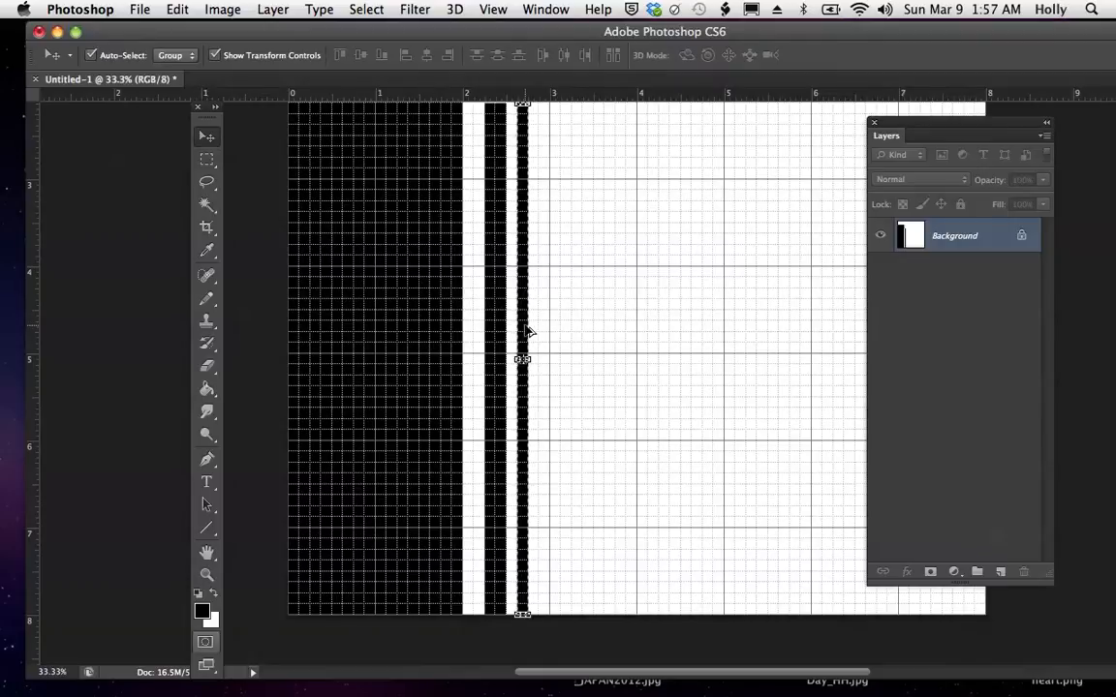
pyautogui.moveTo(523, 326); pyautogui.dragTo(594, 327)
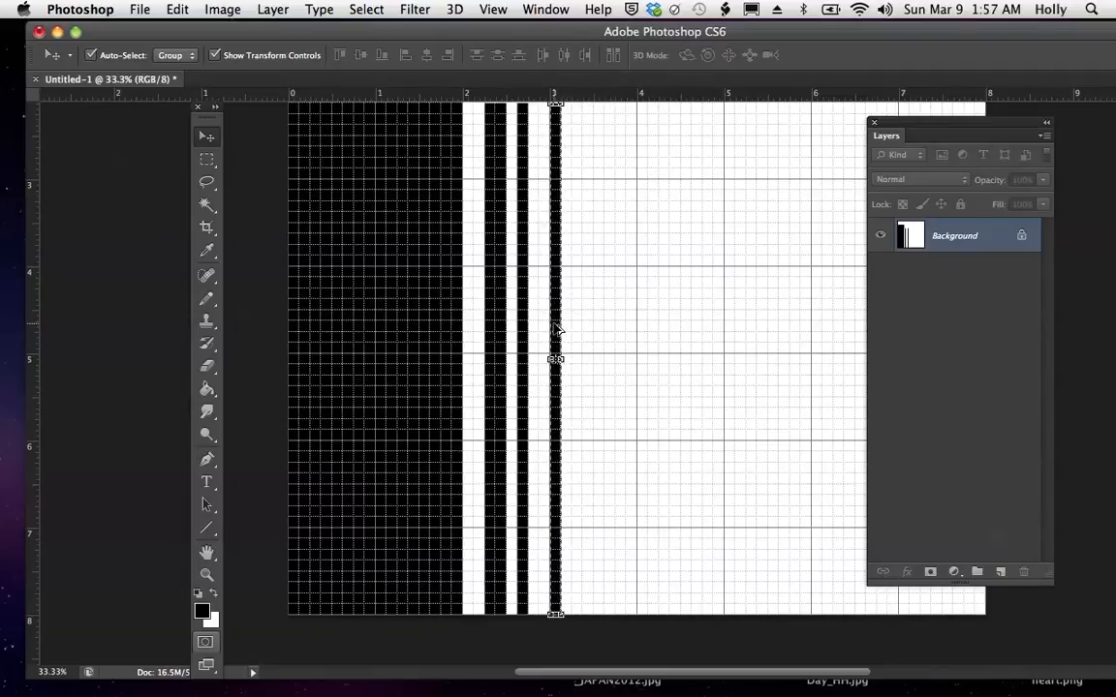
pyautogui.moveTo(572, 330); pyautogui.dragTo(587, 331)
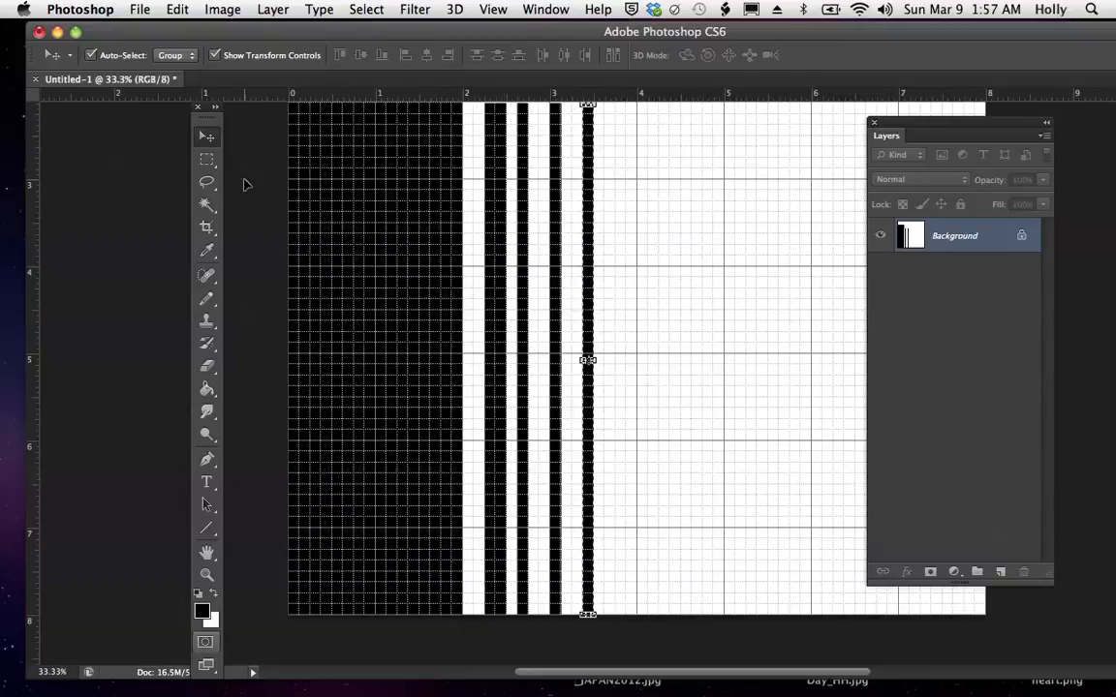
# - Copy the striped area from about 2.25 to 2.875 inches across and paste it as a new layer
pyautogui.click(210, 165)
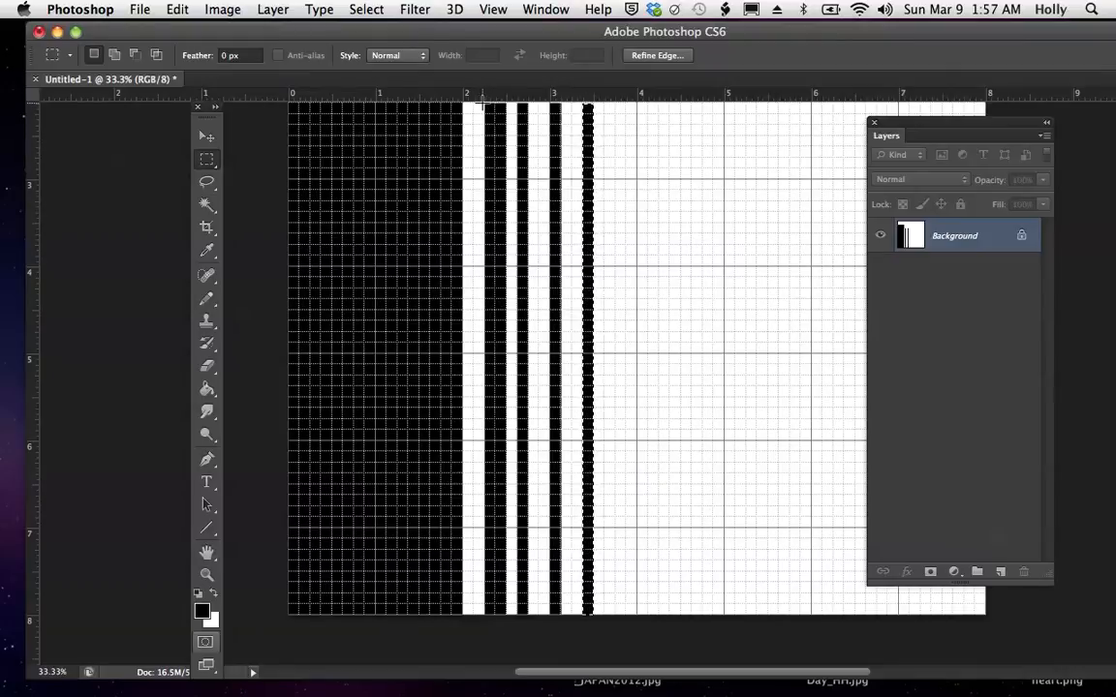
pyautogui.moveTo(535, 206); pyautogui.dragTo(537, 622)
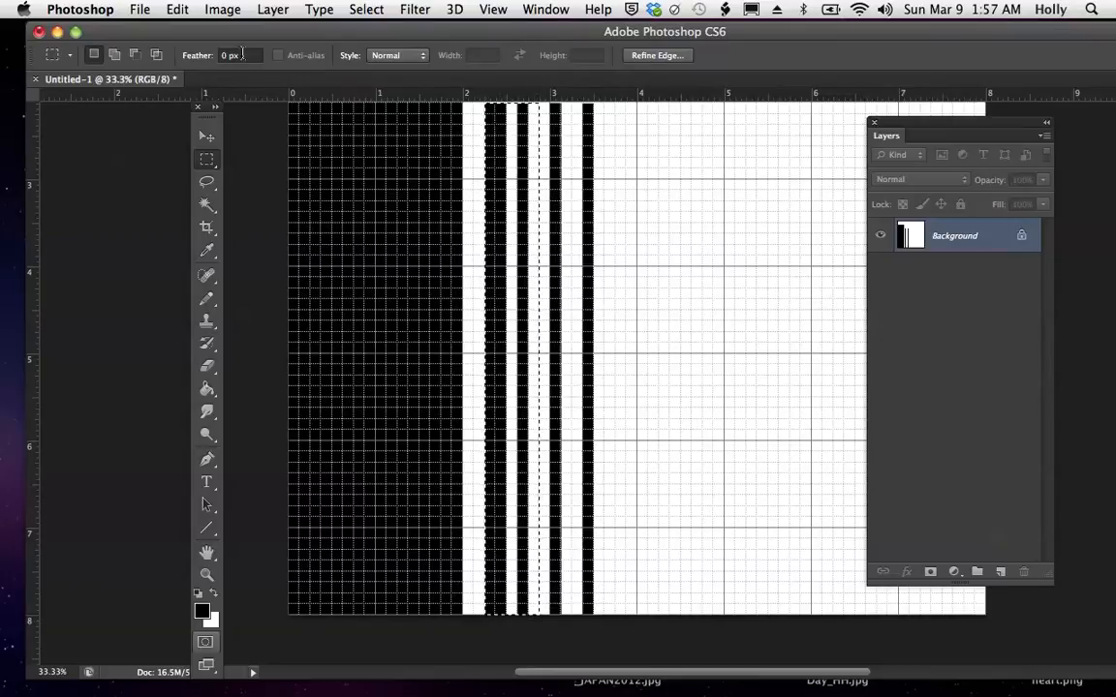
pyautogui.click(177, 11)
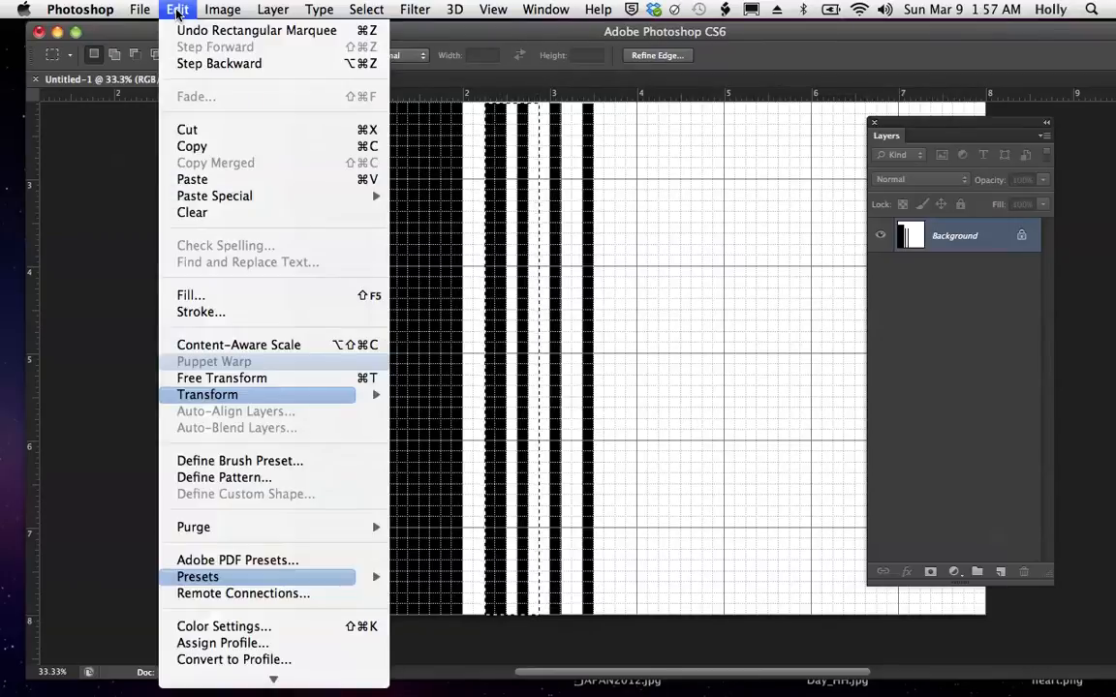
pyautogui.click(194, 150)
pyautogui.click(177, 10)
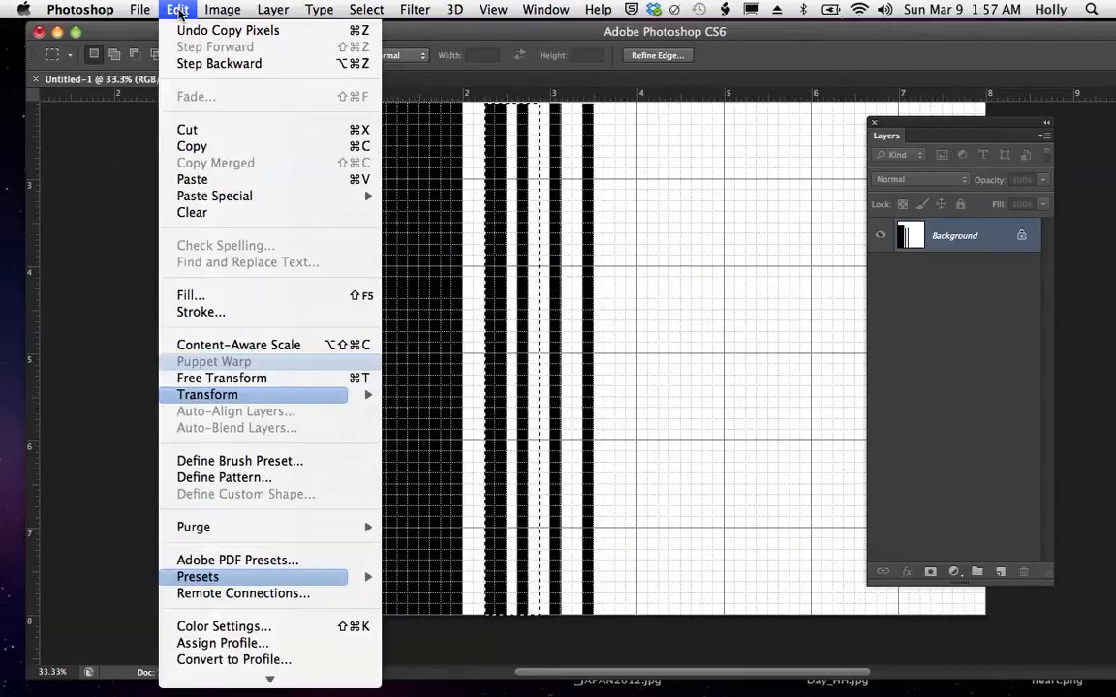
pyautogui.click(188, 179)
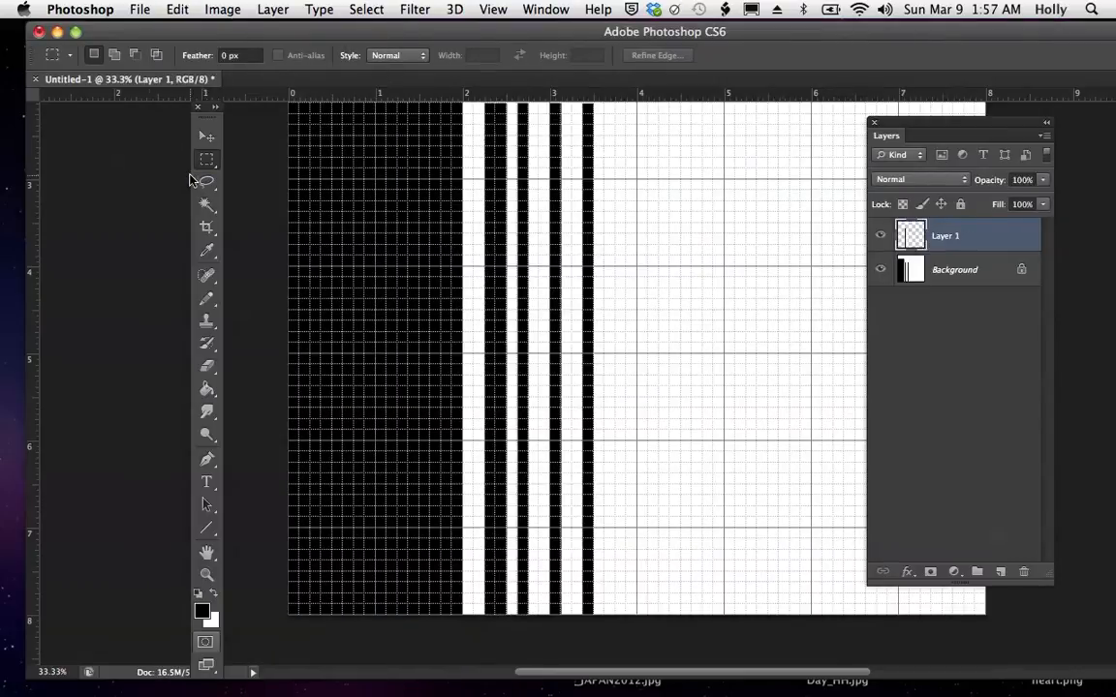
# - Move the pasted stripes about 1.44 inches to the right, beyond the last black strip
pyautogui.click(207, 140)
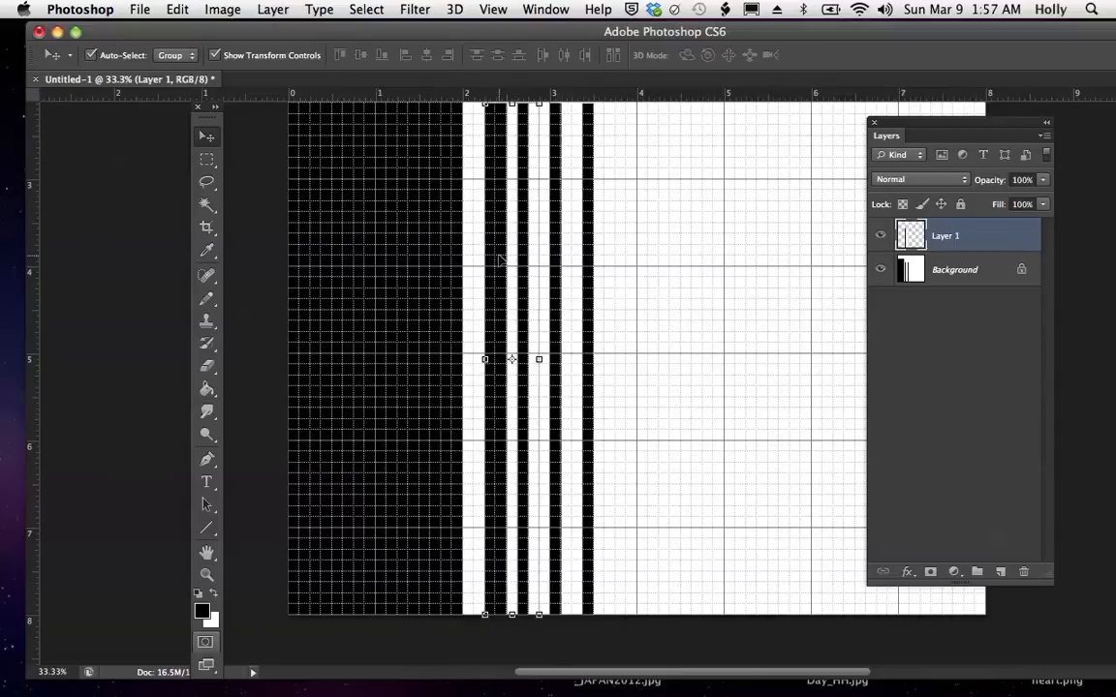
pyautogui.moveTo(499, 260); pyautogui.dragTo(621, 260)
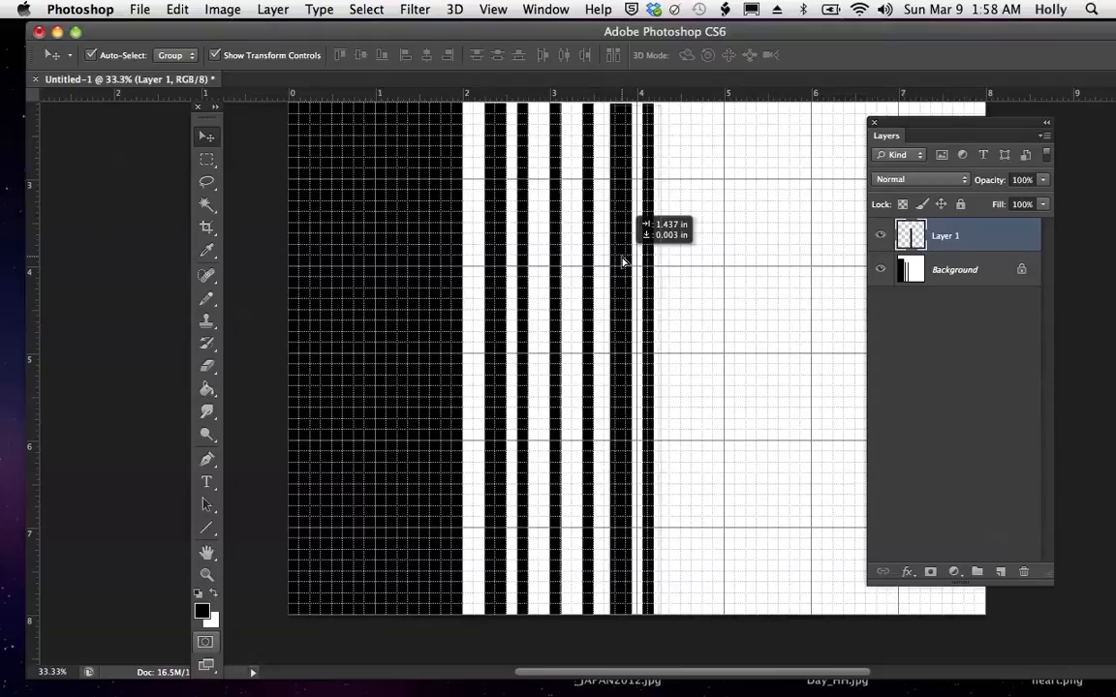
pyautogui.moveTo(622, 260); pyautogui.dragTo(622, 261)
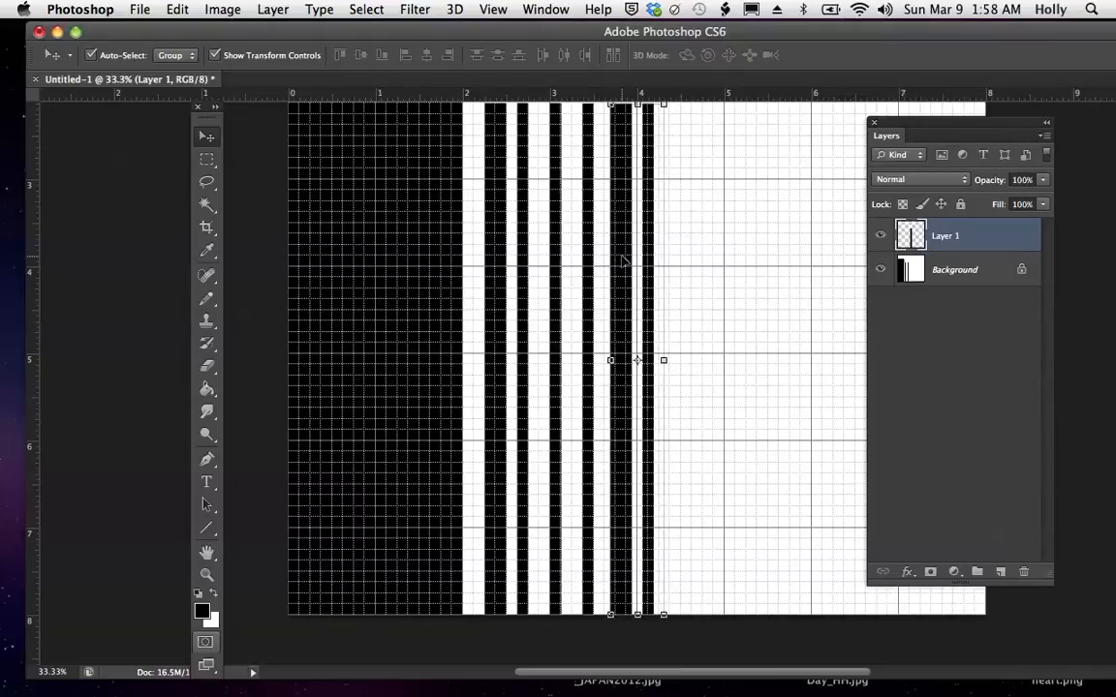
# - Flip the pasted stripes on Layer 1 horizontally
pyautogui.click(177, 12)
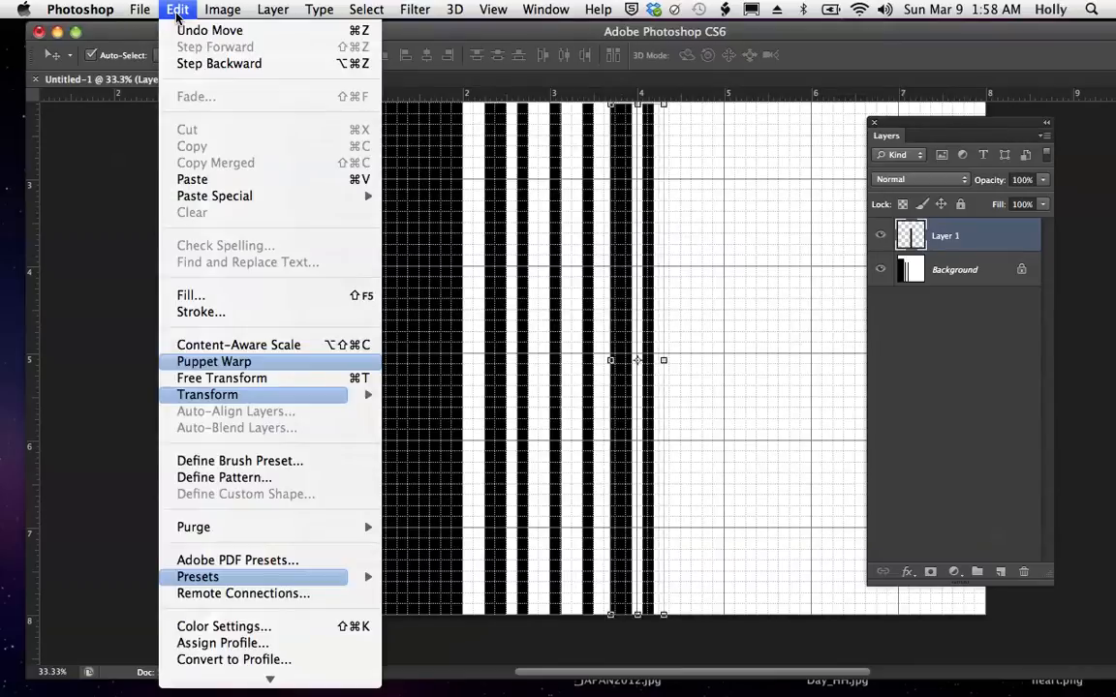
pyautogui.moveTo(218, 395)
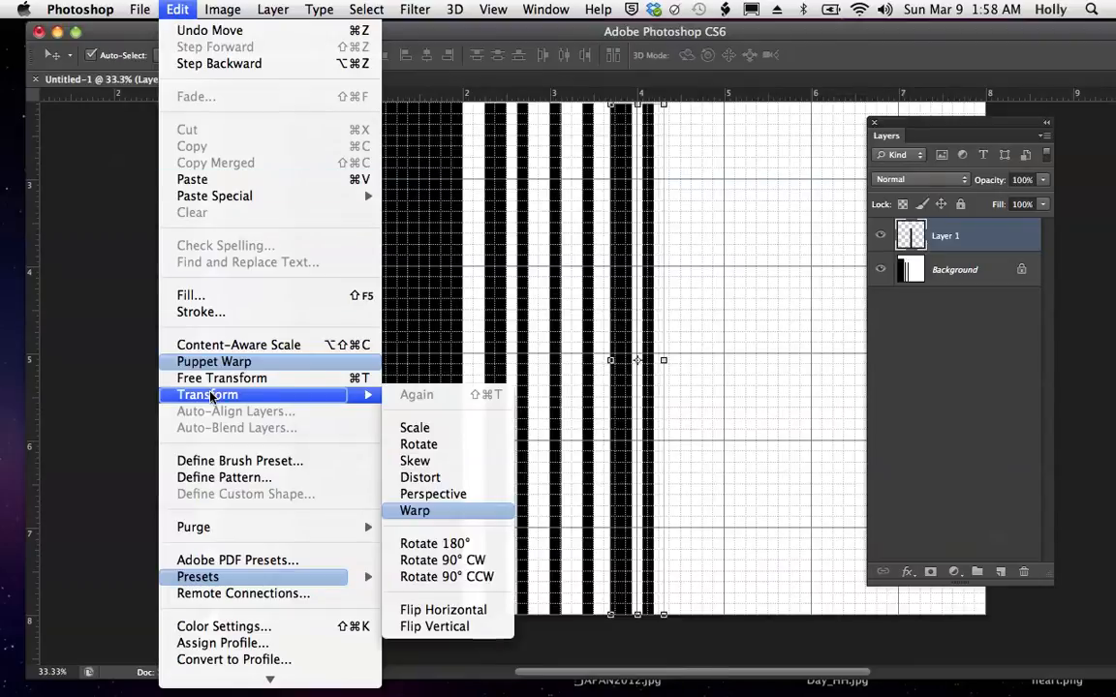
pyautogui.click(472, 612)
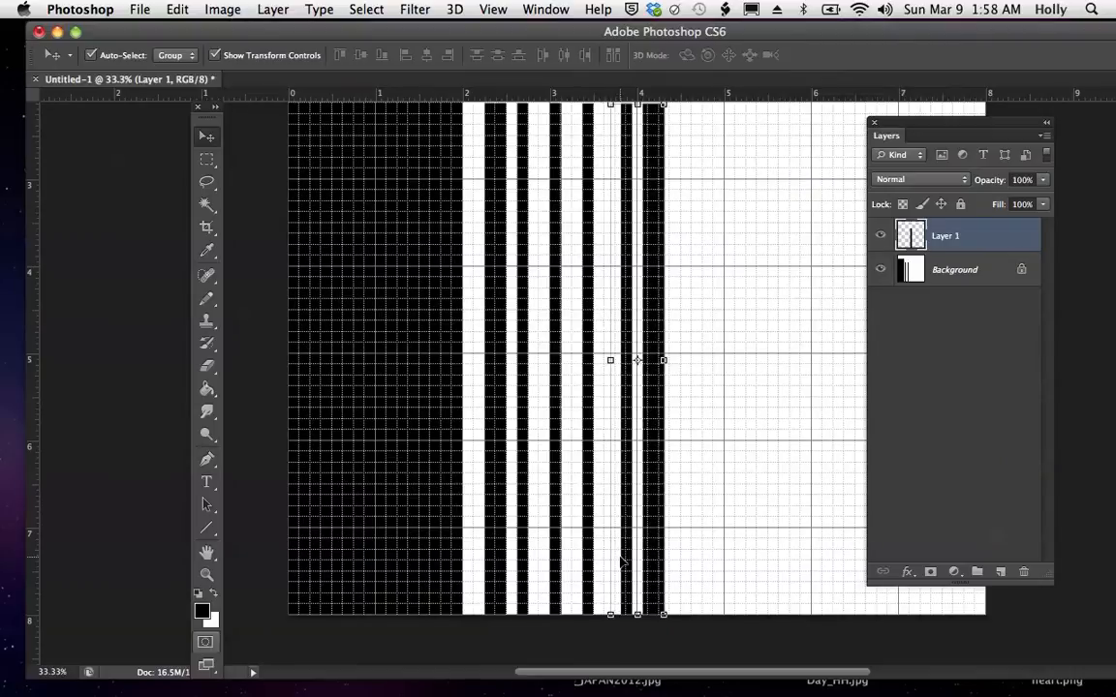
# - Nudge the flipped stripes about 0.25 inch to the left, up against the last narrow black strip
pyautogui.press('Left')
pyautogui.press('Left')
pyautogui.press('Left')
pyautogui.press('Left')
pyautogui.press('Left')
pyautogui.press('Left')
pyautogui.press('Left')
pyautogui.press('Left')
pyautogui.press('Left')
pyautogui.press('Left')
pyautogui.press('Left')
pyautogui.press('Left')
pyautogui.press('Left')
pyautogui.press('Left')
pyautogui.press('Left')
pyautogui.press('Left')
pyautogui.press('Left')
pyautogui.press('Left')
pyautogui.press('Left')
pyautogui.press('Left')
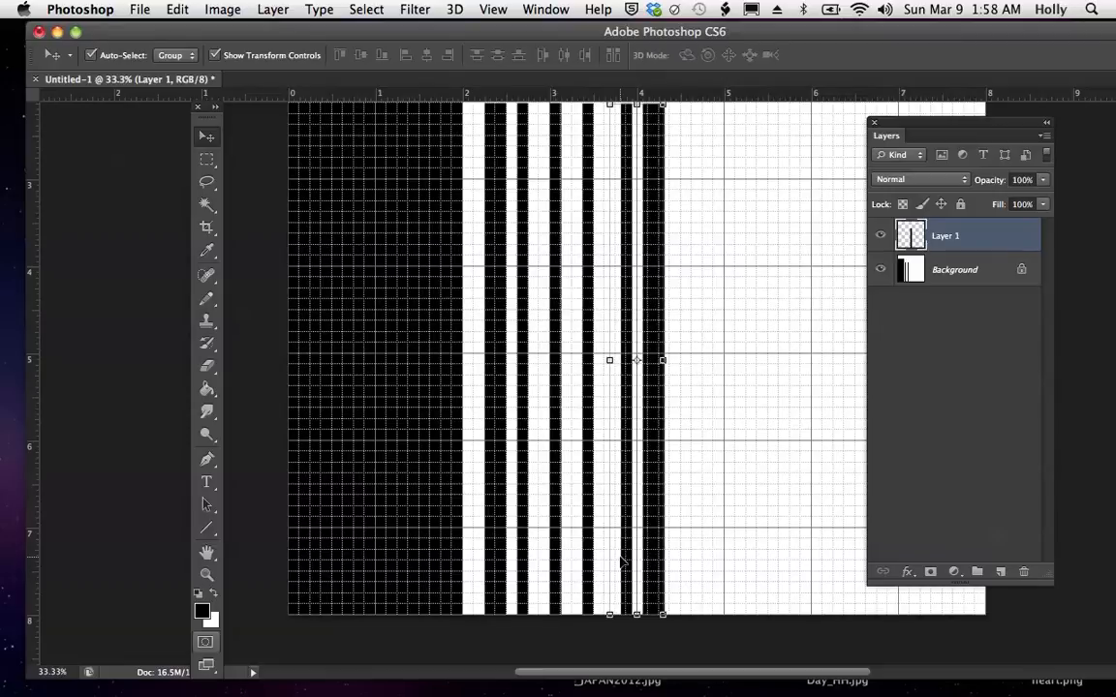
pyautogui.press('Left')
pyautogui.press('Left')
pyautogui.press('Left')
pyautogui.press('Left')
pyautogui.press('Left')
pyautogui.press('Left')
pyautogui.press('Left')
pyautogui.press('Left')
pyautogui.press('Left')
pyautogui.press('Left')
pyautogui.press('Left')
pyautogui.press('Left')
pyautogui.press('Left')
pyautogui.press('Left')
pyautogui.press('Left')
pyautogui.press('Left')
pyautogui.press('Left')
pyautogui.press('Left')
pyautogui.press('Left')
pyautogui.press('Left')
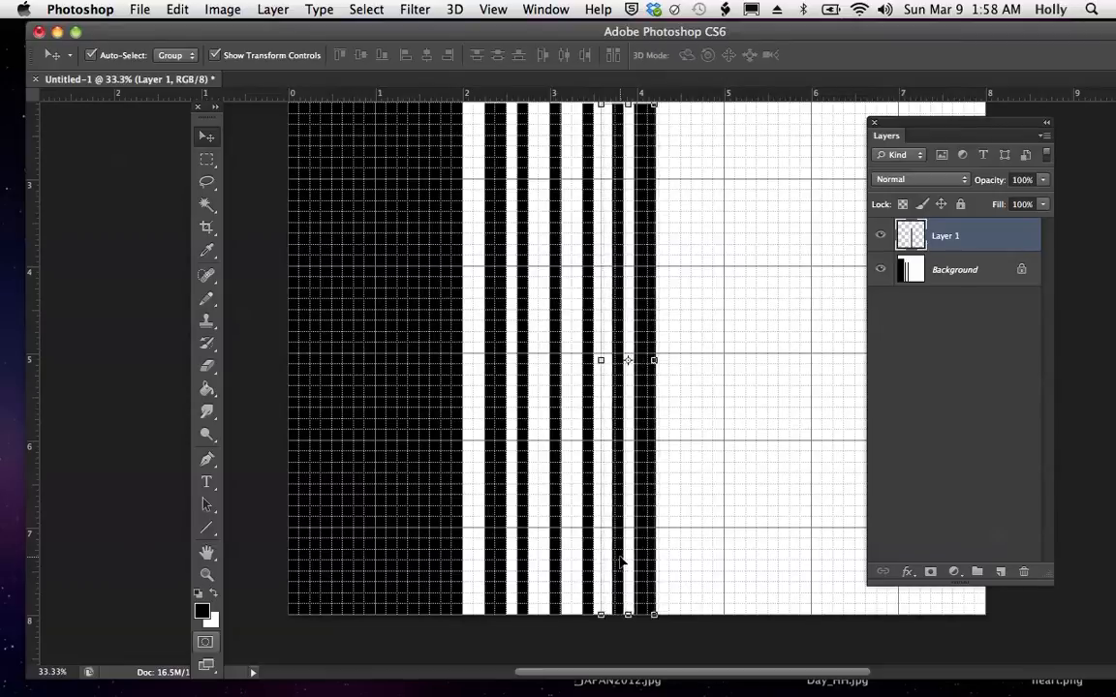
pyautogui.press('Left')
pyautogui.press('Left')
pyautogui.press('Left')
pyautogui.press('Left')
pyautogui.press('Left')
pyautogui.press('Left')
pyautogui.press('Left')
pyautogui.press('Left')
pyautogui.press('Left')
pyautogui.press('Left')
pyautogui.press('Left')
pyautogui.press('Left')
pyautogui.press('Left')
pyautogui.press('Left')
pyautogui.press('Left')
pyautogui.press('Left')
pyautogui.press('Left')
pyautogui.press('Left')
pyautogui.press('Left')
pyautogui.press('Left')
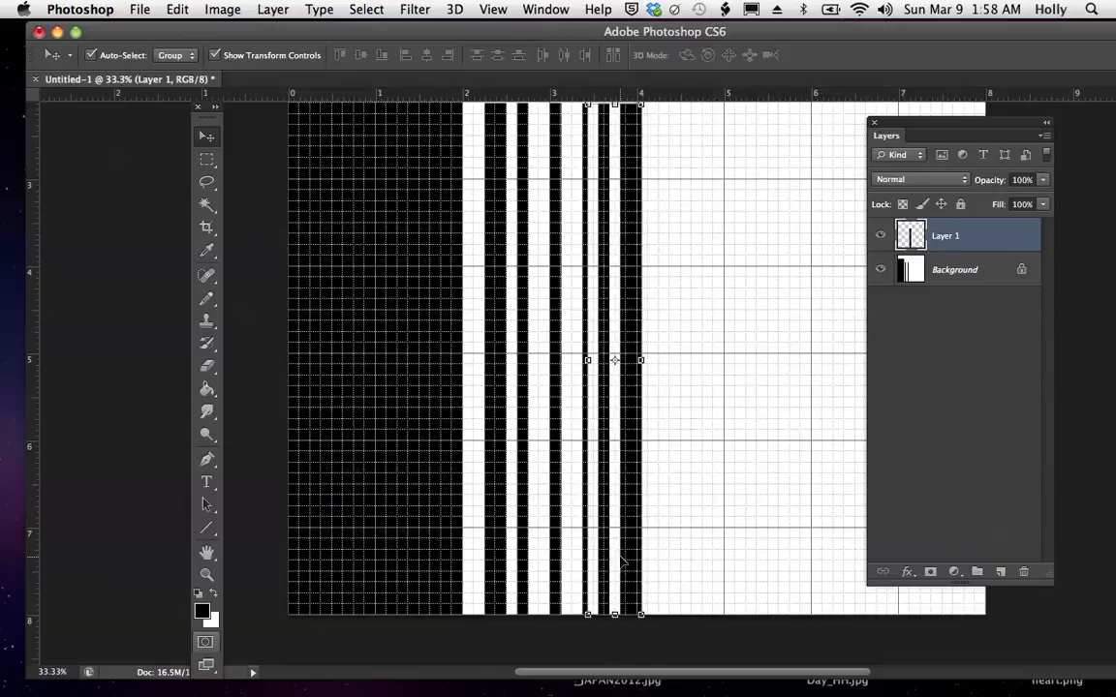
# - Nudge the flipped stripes on Layer 1 about 0.2 inch further left, placing their outer edge at about 3.84 inches
pyautogui.press('Left')
pyautogui.press('Left')
pyautogui.press('Left')
pyautogui.press('Left')
pyautogui.press('Left')
pyautogui.press('Left')
pyautogui.press('Left')
pyautogui.press('Left')
pyautogui.press('Left')
pyautogui.press('Left')
pyautogui.press('Left')
pyautogui.press('Left')
pyautogui.press('Left')
pyautogui.press('Left')
pyautogui.press('Left')
pyautogui.press('Left')
pyautogui.press('Left')
pyautogui.press('Left')
pyautogui.press('Left')
pyautogui.press('Left')
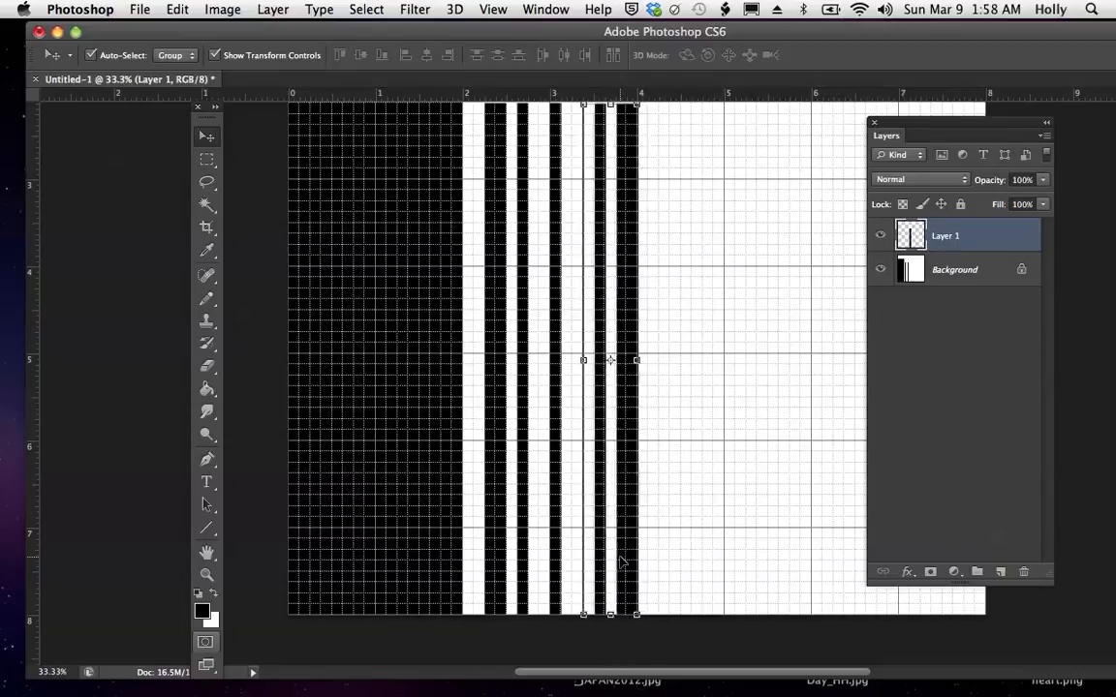
pyautogui.press('Left')
pyautogui.press('Left')
pyautogui.press('Left')
pyautogui.press('Left')
pyautogui.press('Left')
pyautogui.press('Left')
pyautogui.press('Left')
pyautogui.press('Left')
pyautogui.press('Left')
pyautogui.press('Left')
pyautogui.press('Left')
pyautogui.press('Left')
pyautogui.press('Left')
pyautogui.press('Left')
pyautogui.press('Left')
pyautogui.press('Left')
pyautogui.press('Left')
pyautogui.press('Left')
pyautogui.press('Left')
pyautogui.press('Left')
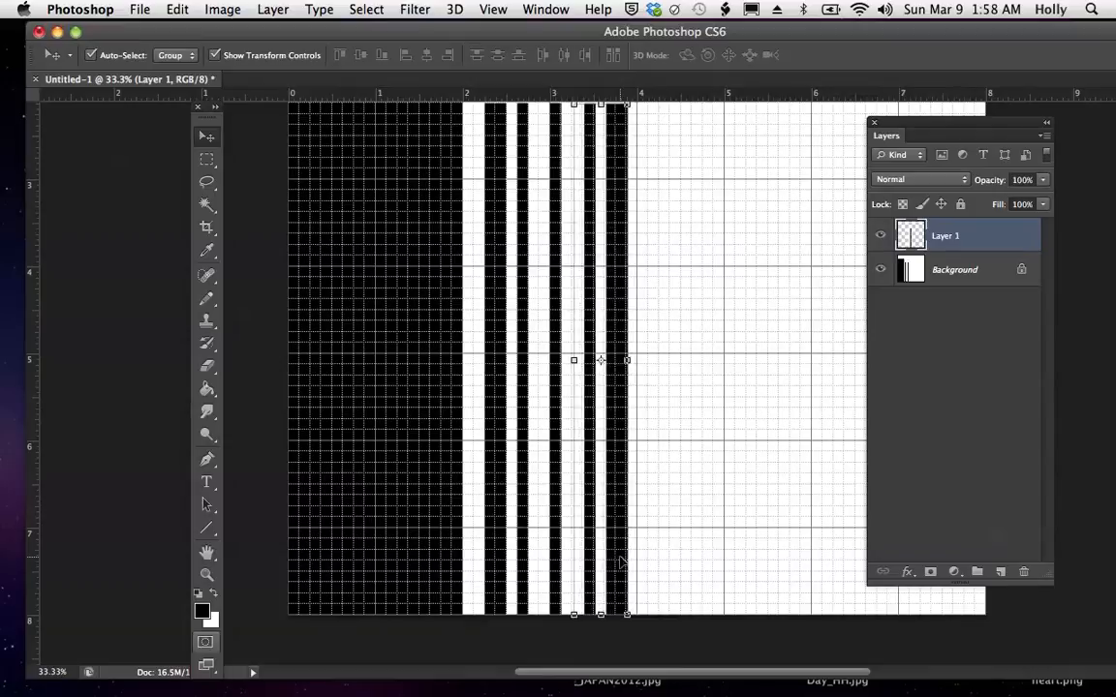
pyautogui.press('Left')
pyautogui.press('Left')
pyautogui.press('Left')
pyautogui.press('Left')
pyautogui.press('Left')
pyautogui.press('Left')
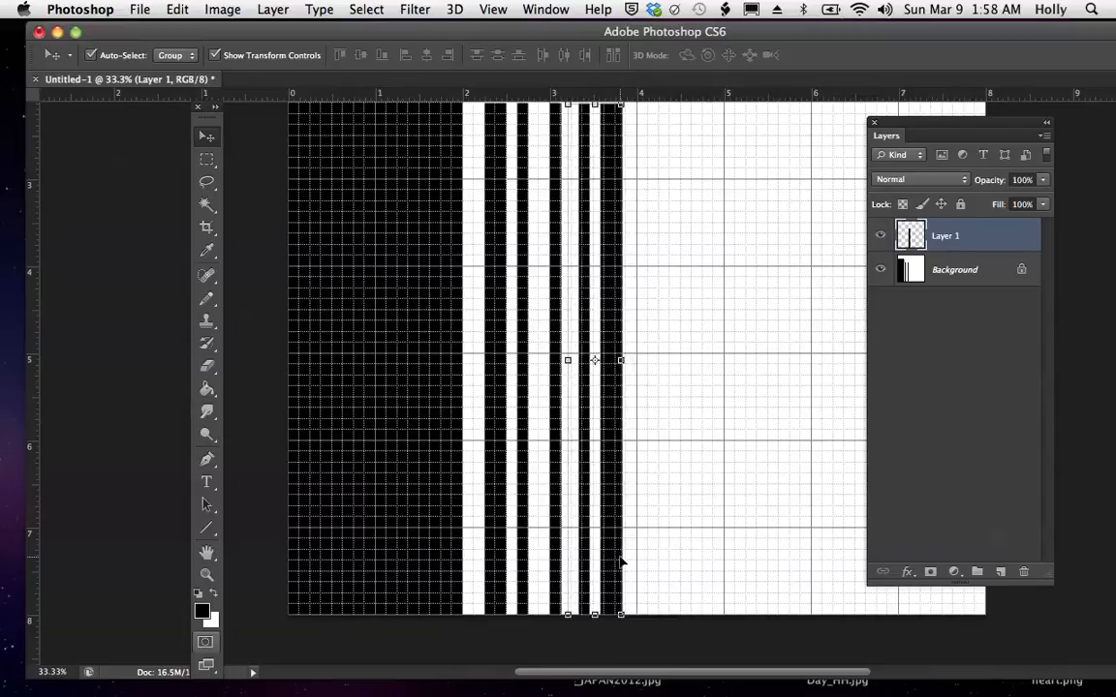
pyautogui.press('Right')
pyautogui.press('Right')
pyautogui.press('Right')
pyautogui.press('Right')
pyautogui.press('Right')
pyautogui.press('Right')
pyautogui.press('Right')
pyautogui.press('Right')
pyautogui.press('Right')
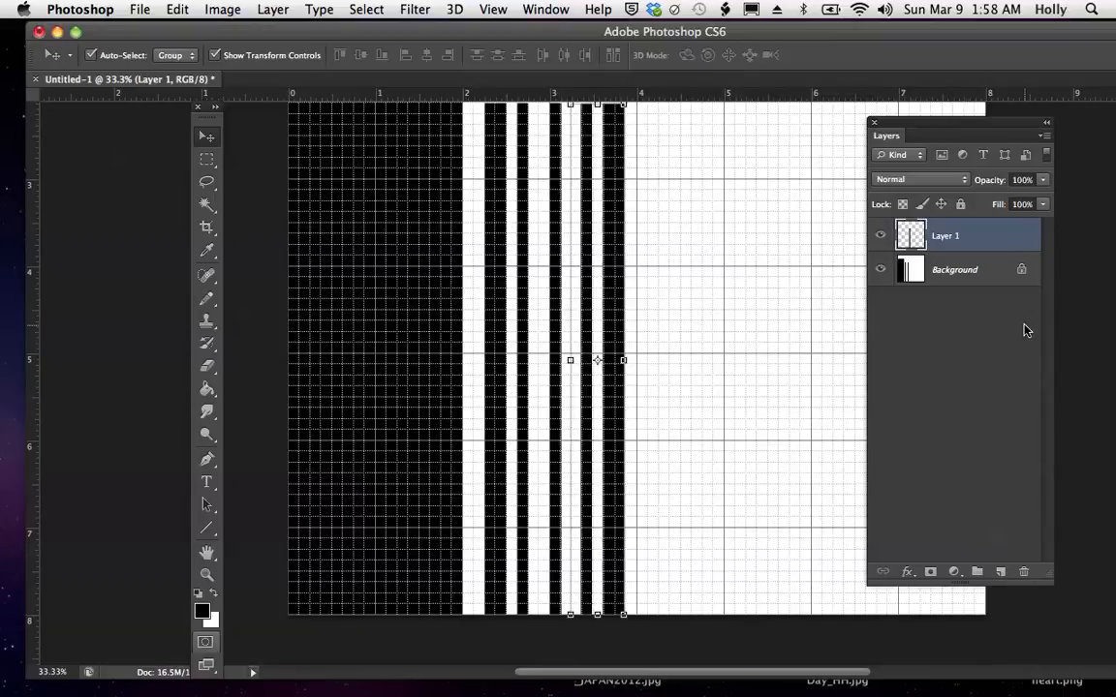
# - Flatten the image into a single Background layer and move the Layers panel clear of the artwork
pyautogui.moveTo(958, 127); pyautogui.dragTo(839, 123)
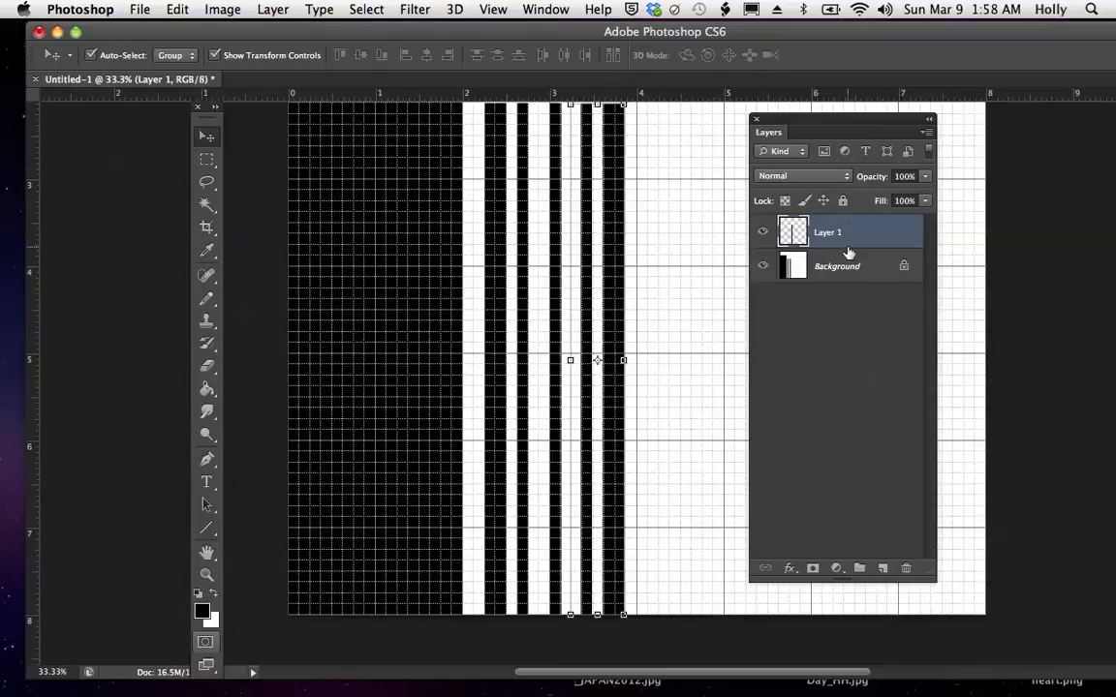
pyautogui.click(928, 136)
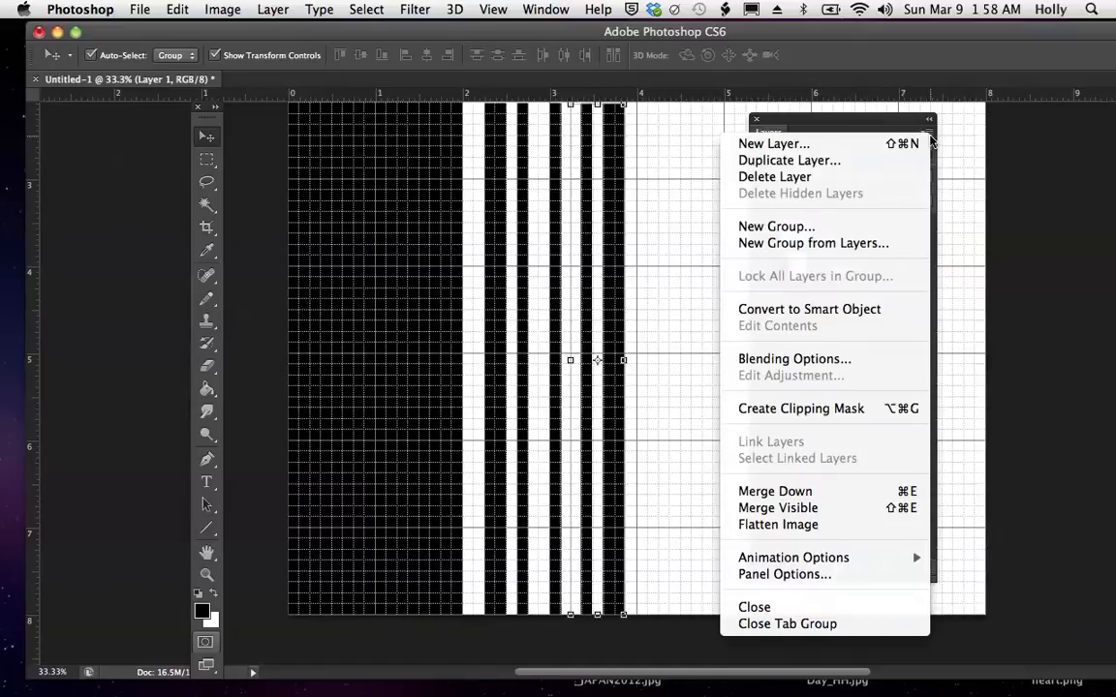
pyautogui.click(812, 528)
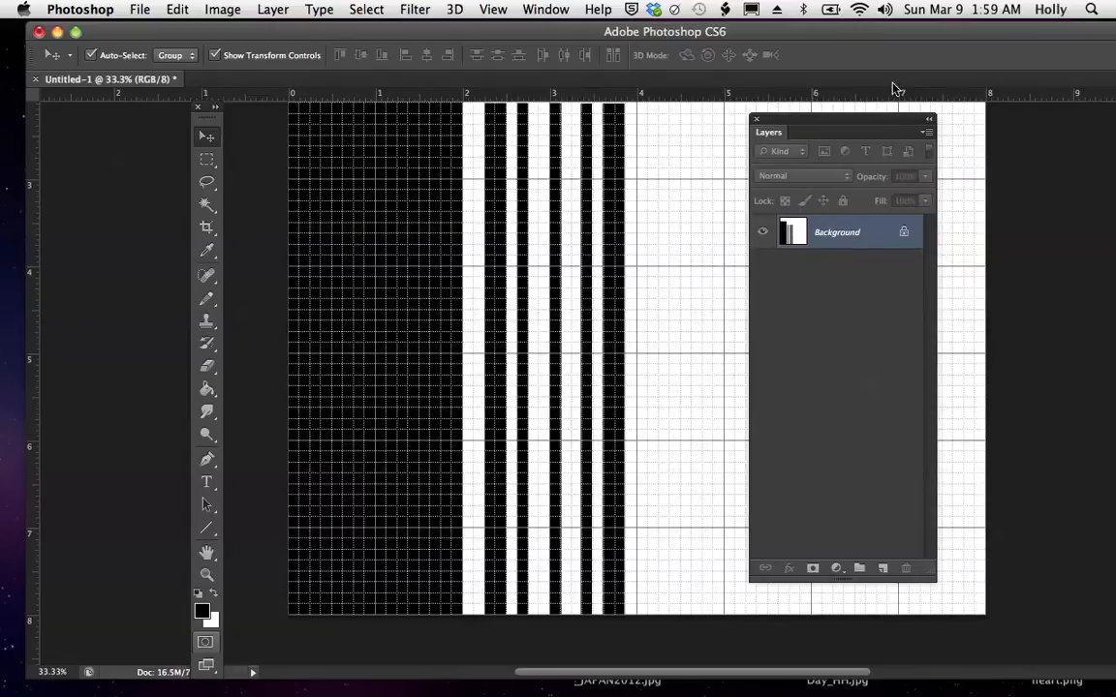
pyautogui.moveTo(869, 127); pyautogui.dragTo(1085, 409)
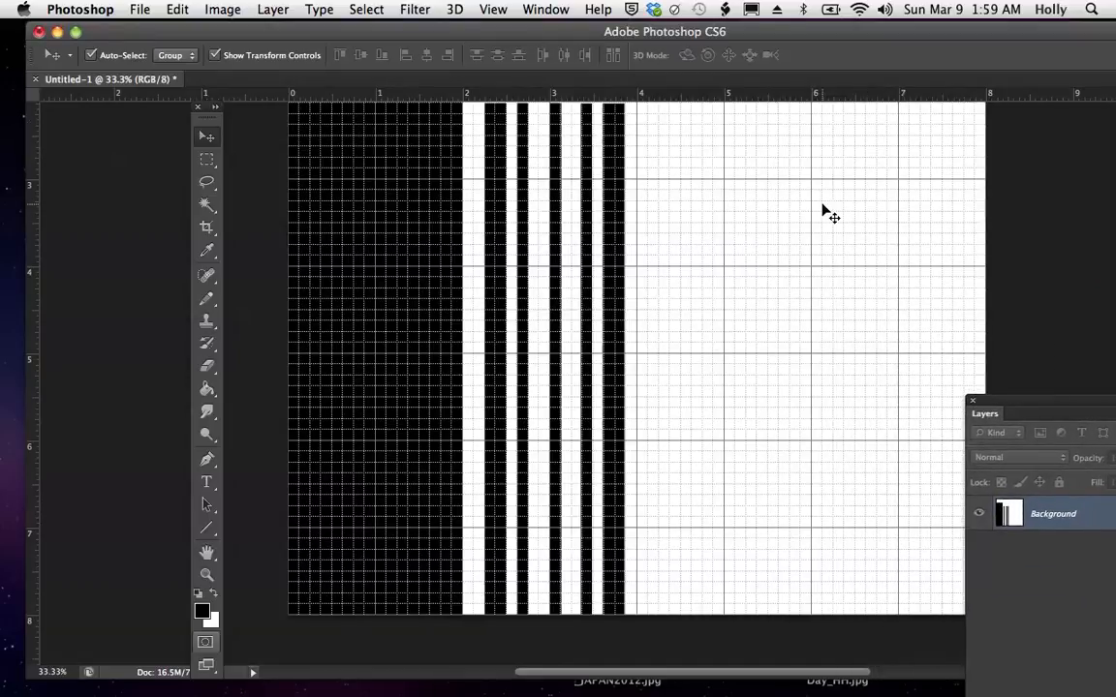
# - Select the stripe group from 0 to about 3.875 inches and place a duplicate starting at about 4.05 inches across
pyautogui.click(206, 161)
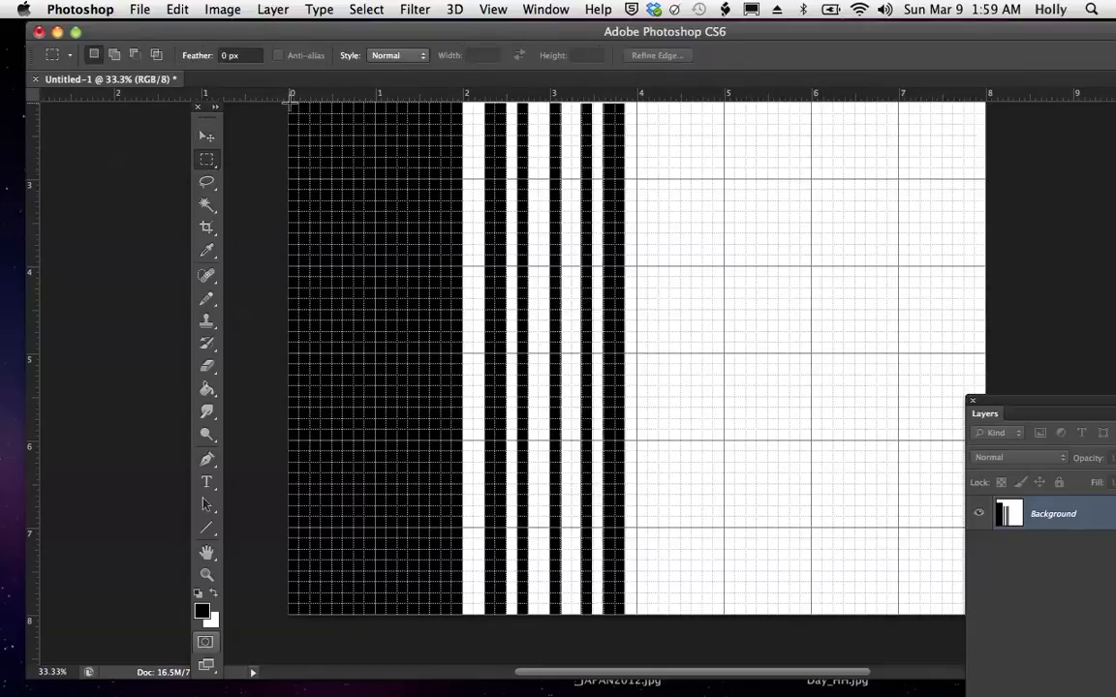
pyautogui.moveTo(290, 100); pyautogui.dragTo(622, 630)
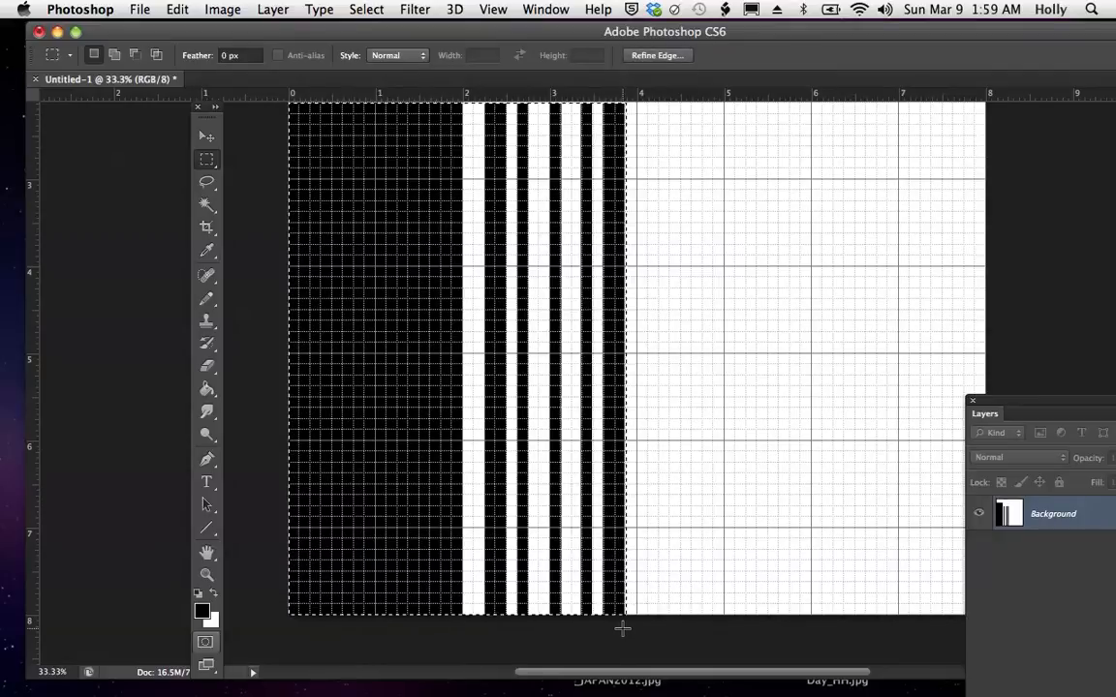
pyautogui.press('alt')
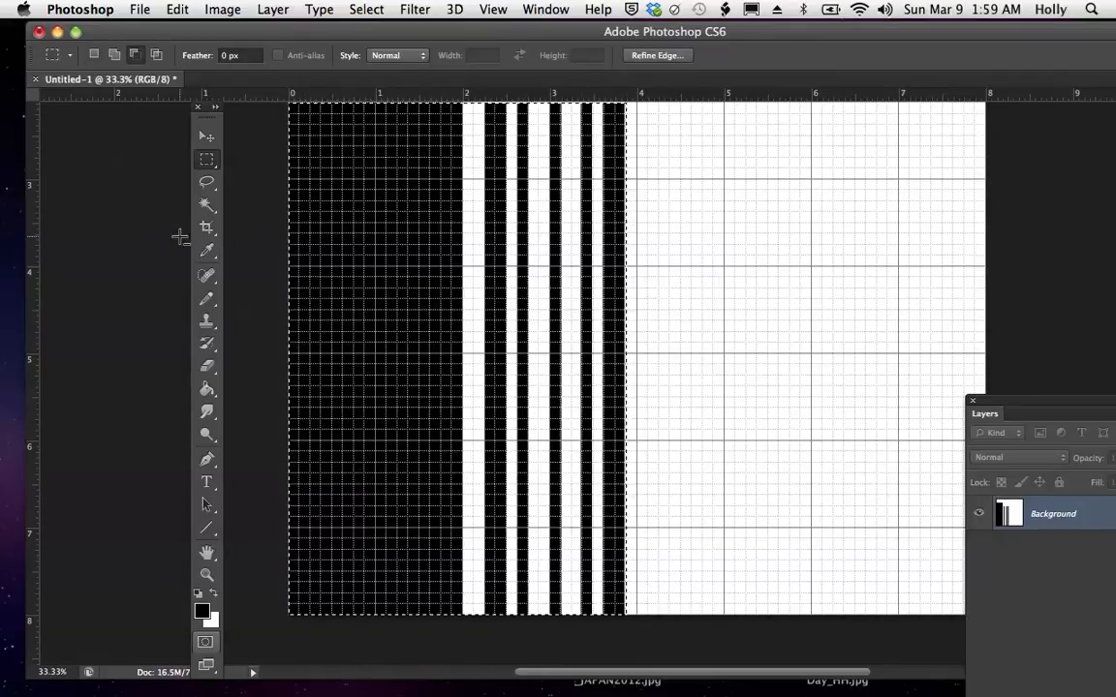
pyautogui.click(207, 137)
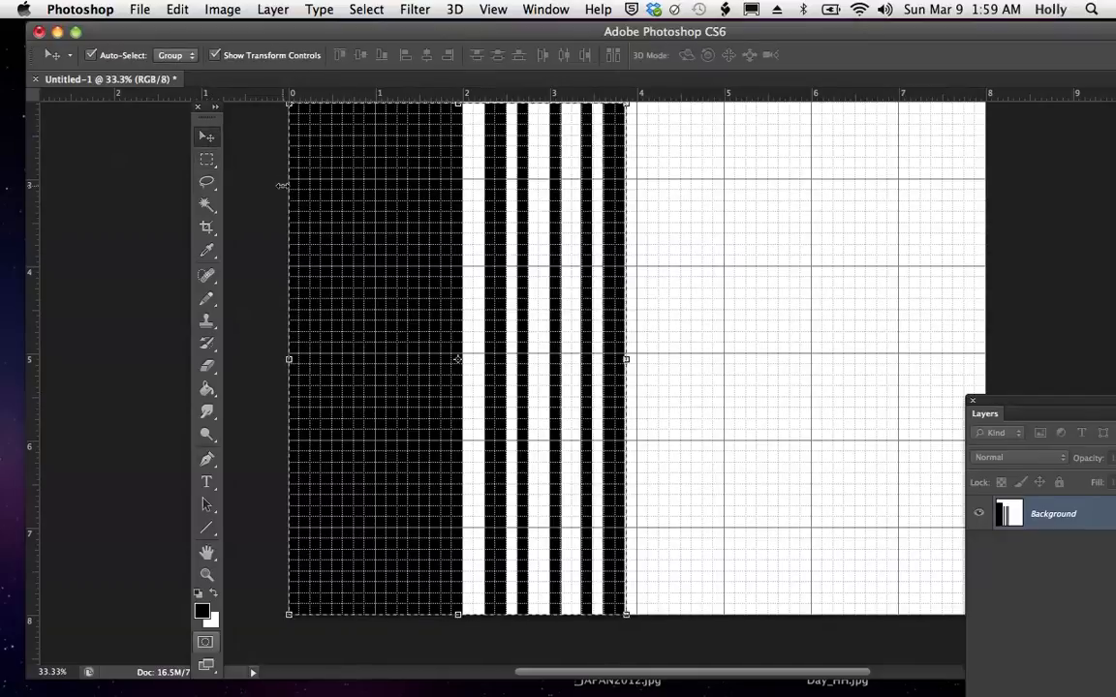
pyautogui.moveTo(404, 250); pyautogui.dragTo(757, 252)
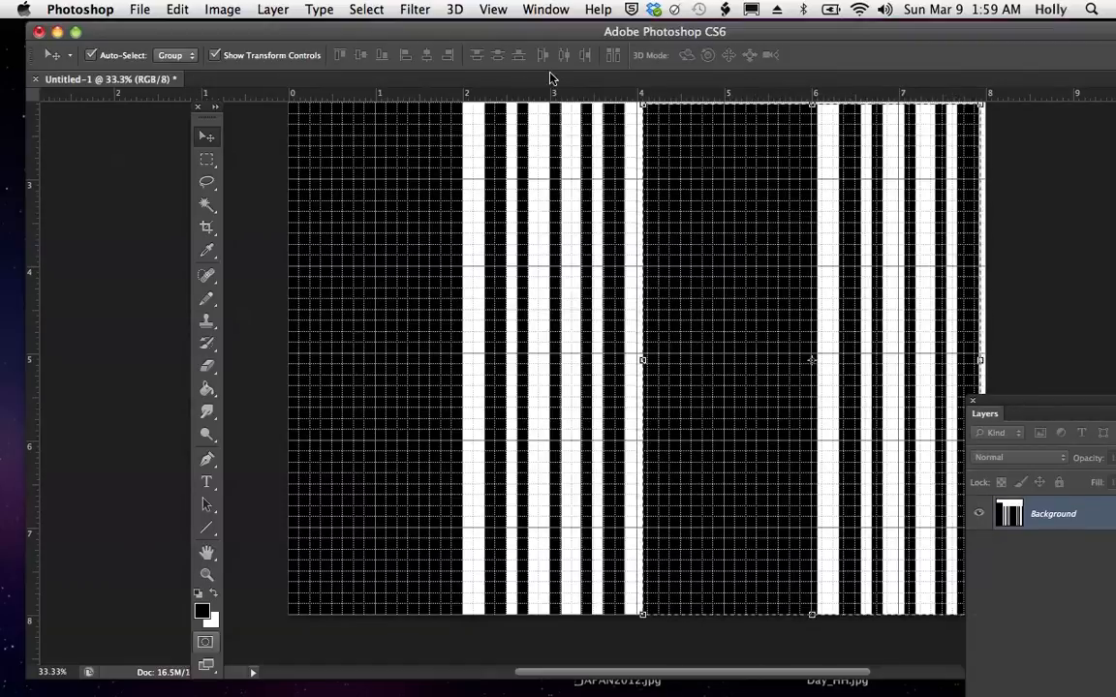
# - Hide the grid and move the Layers panel further away from the stripes
pyautogui.click(493, 10)
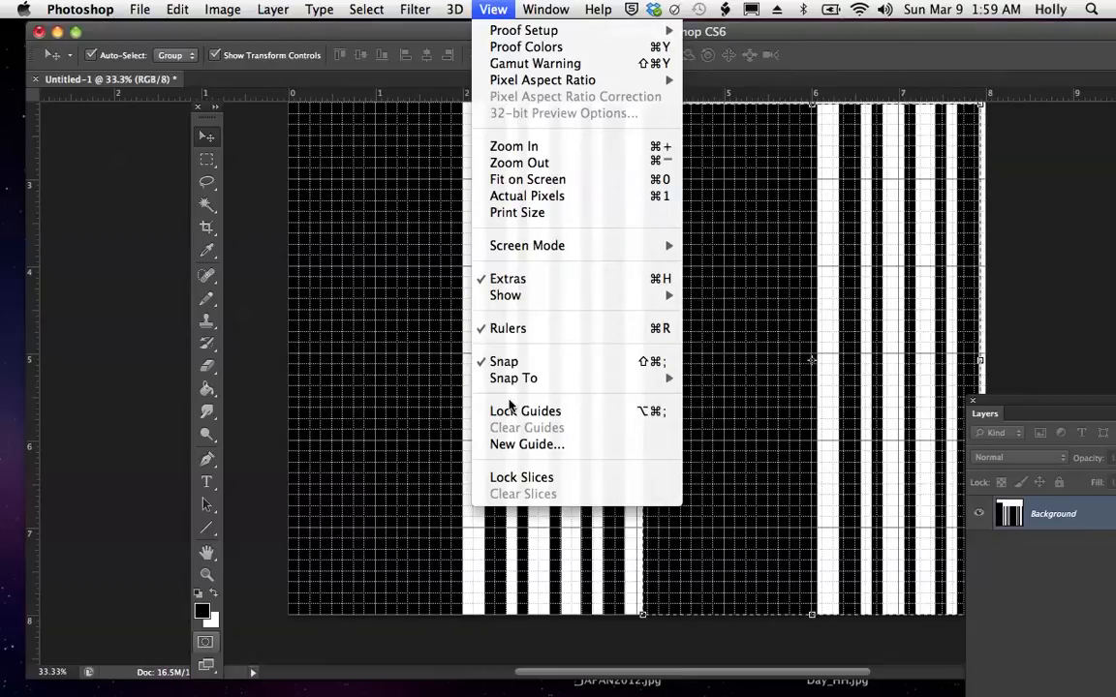
pyautogui.moveTo(513, 296)
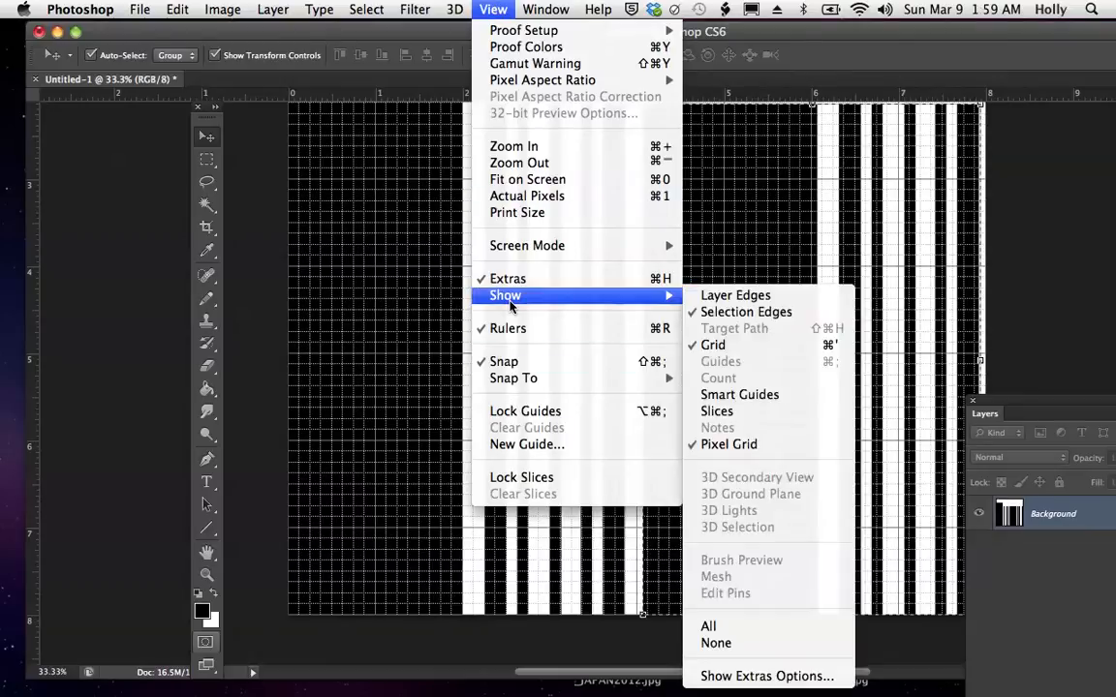
pyautogui.click(763, 354)
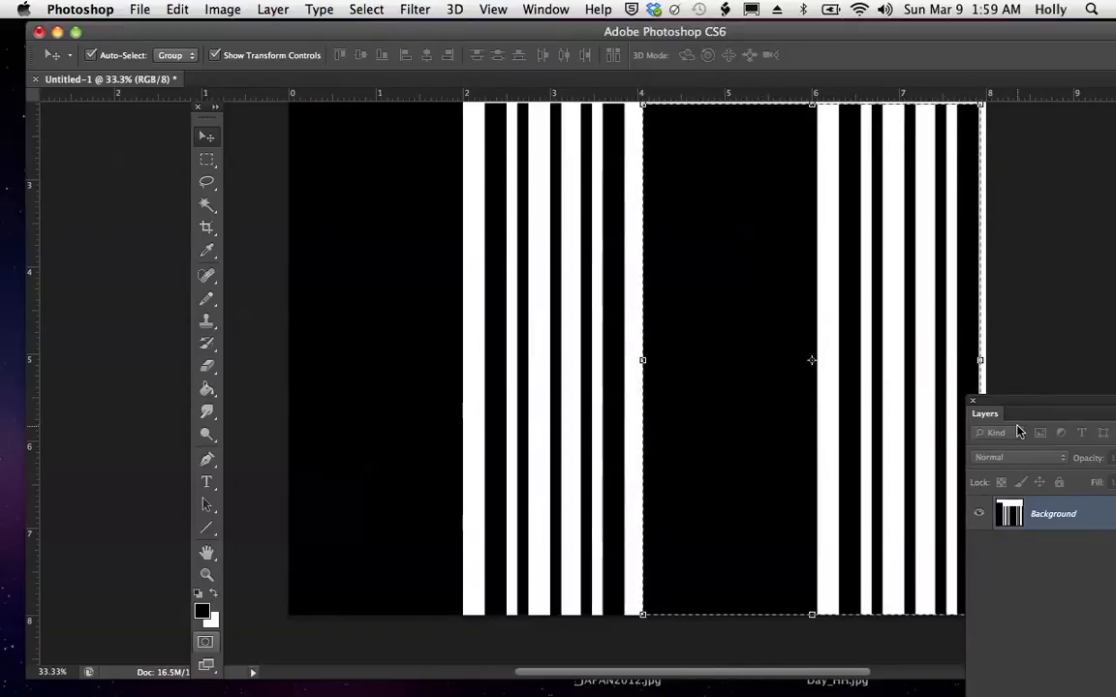
pyautogui.moveTo(1023, 405); pyautogui.dragTo(1073, 352)
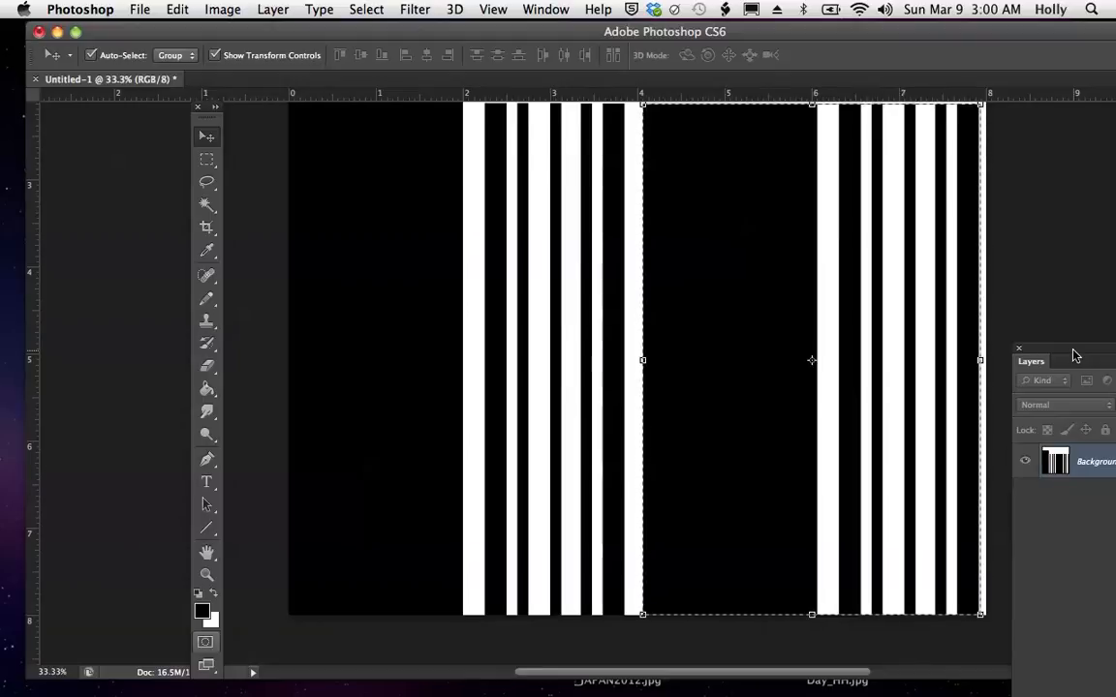
# - Crop the image to both stripe groups, about 7.94 inches wide, trimming the white area above and beyond the last black strip
pyautogui.click(206, 229)
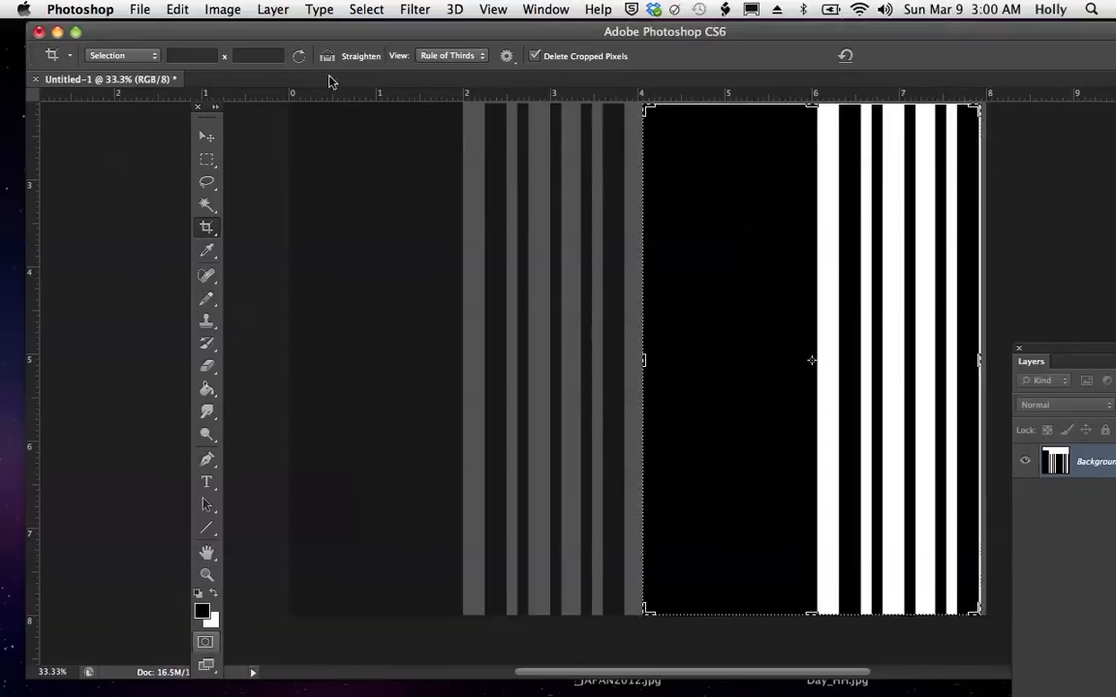
pyautogui.moveTo(1078, 353); pyautogui.dragTo(1056, 292)
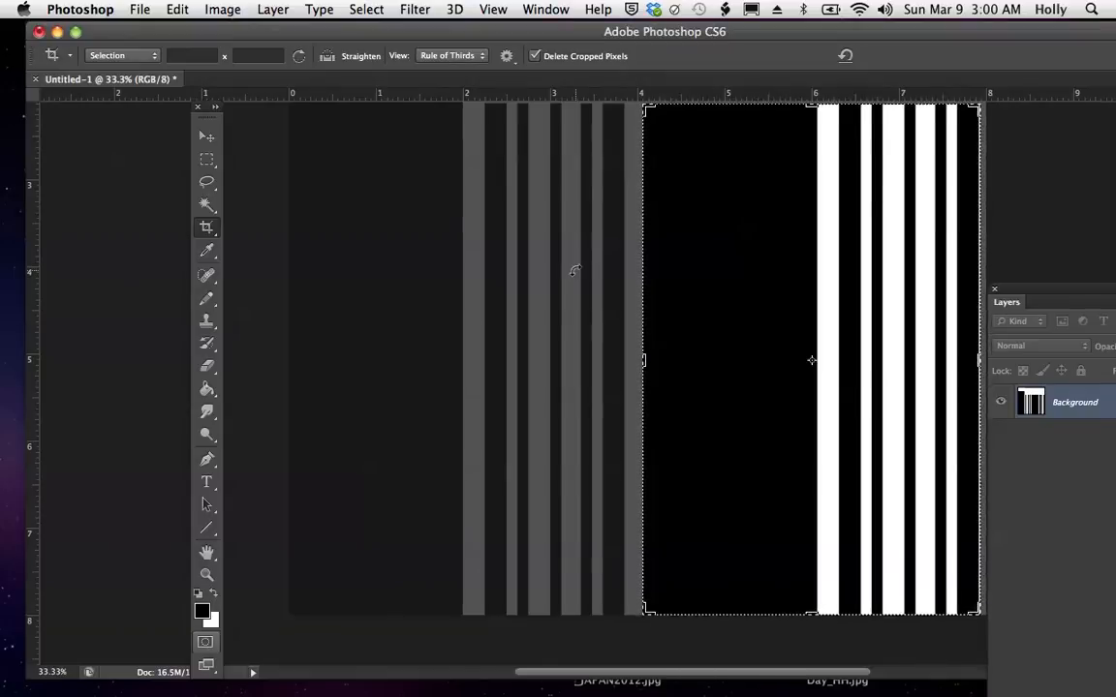
pyautogui.moveTo(609, 360); pyautogui.dragTo(466, 349)
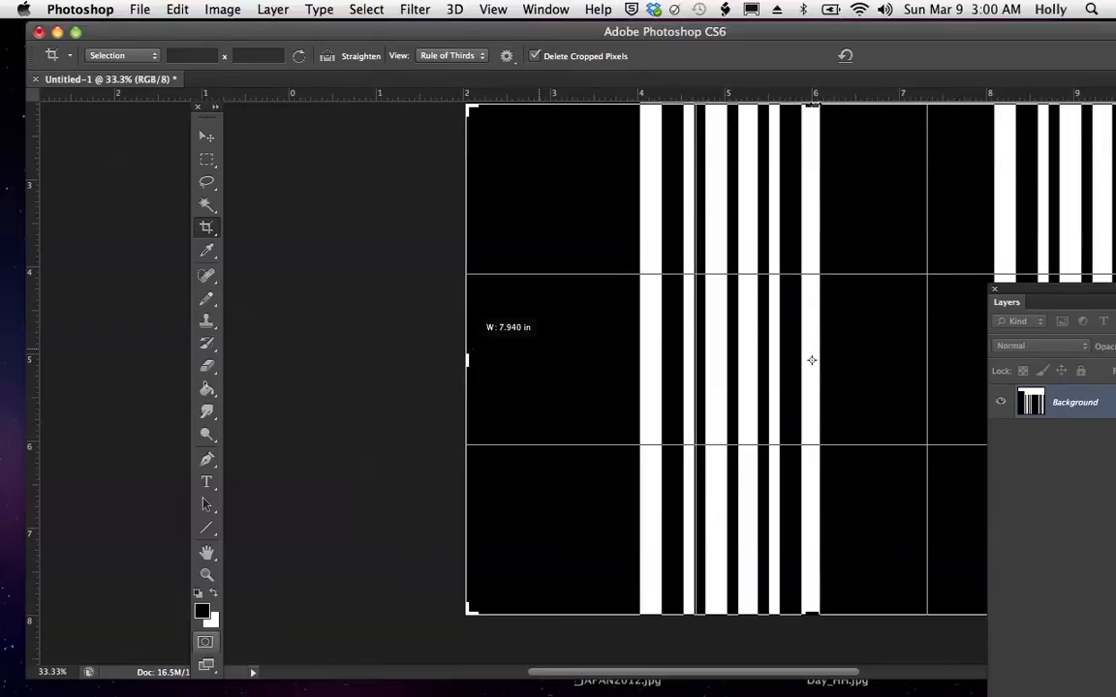
pyautogui.moveTo(812, 103); pyautogui.dragTo(813, 108)
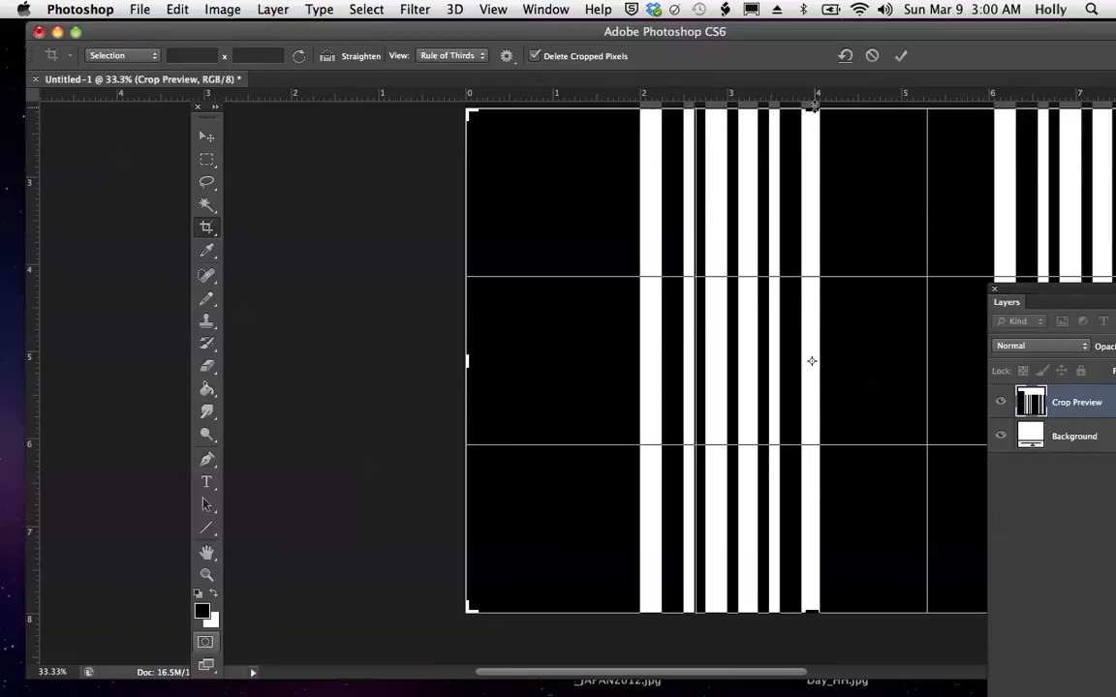
pyautogui.moveTo(815, 105); pyautogui.dragTo(815, 106)
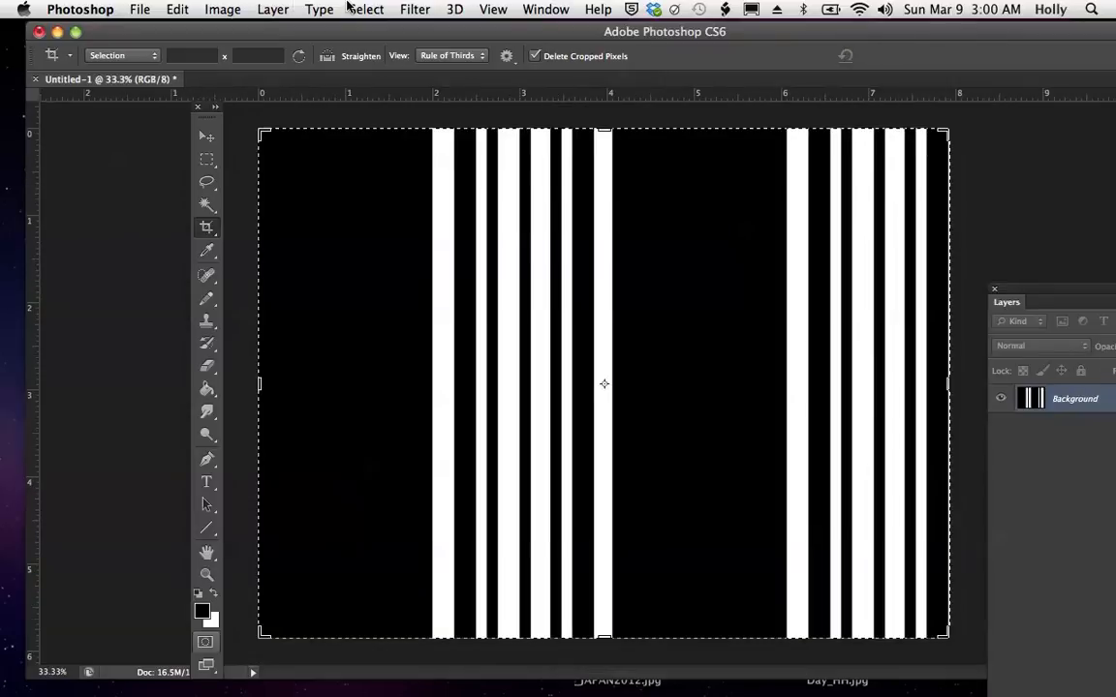
# - Save the image in the REPEAT LESSONS folder under the name STRIPE DESIGN in Photoshop PDF format
pyautogui.click(136, 10)
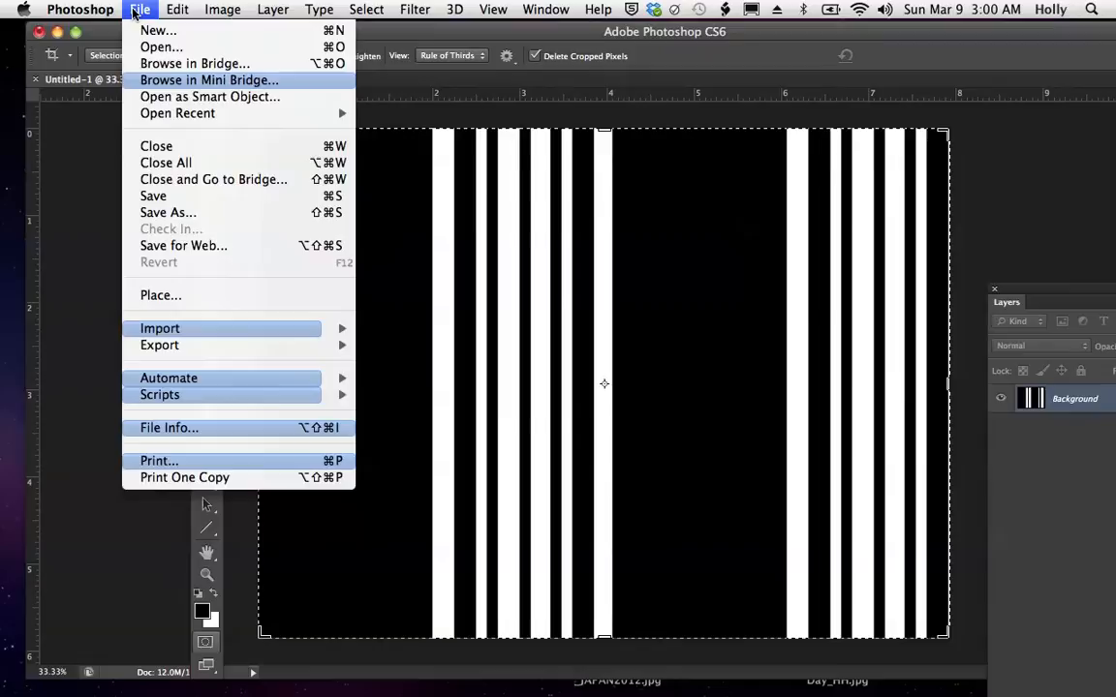
pyautogui.click(148, 212)
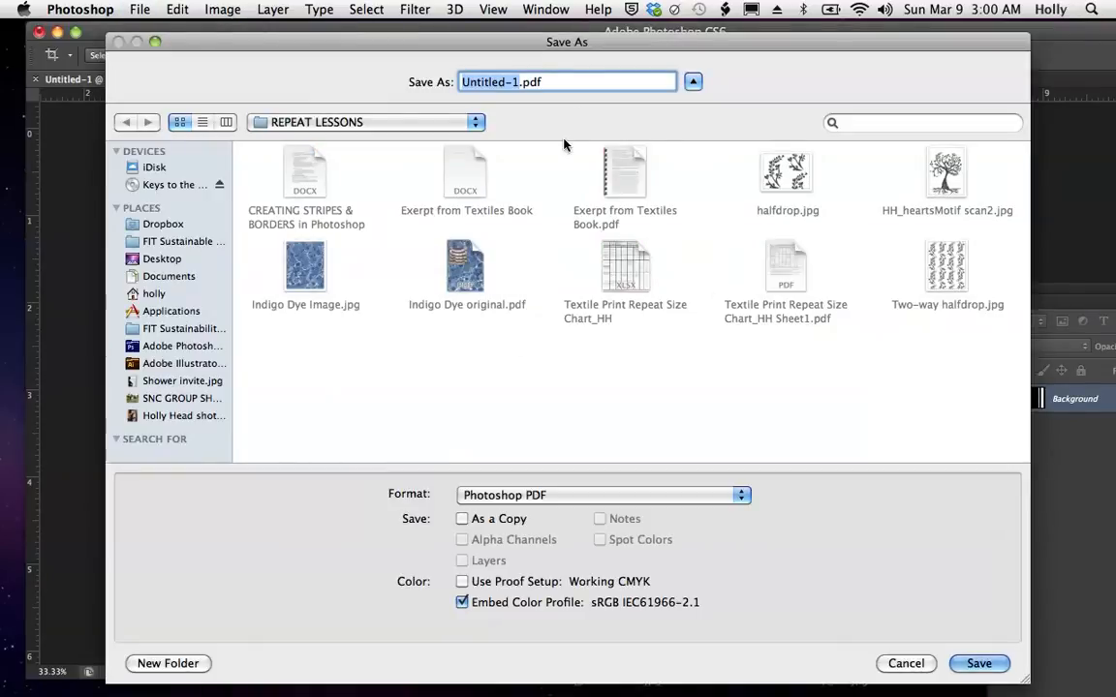
pyautogui.write('STRIPE')
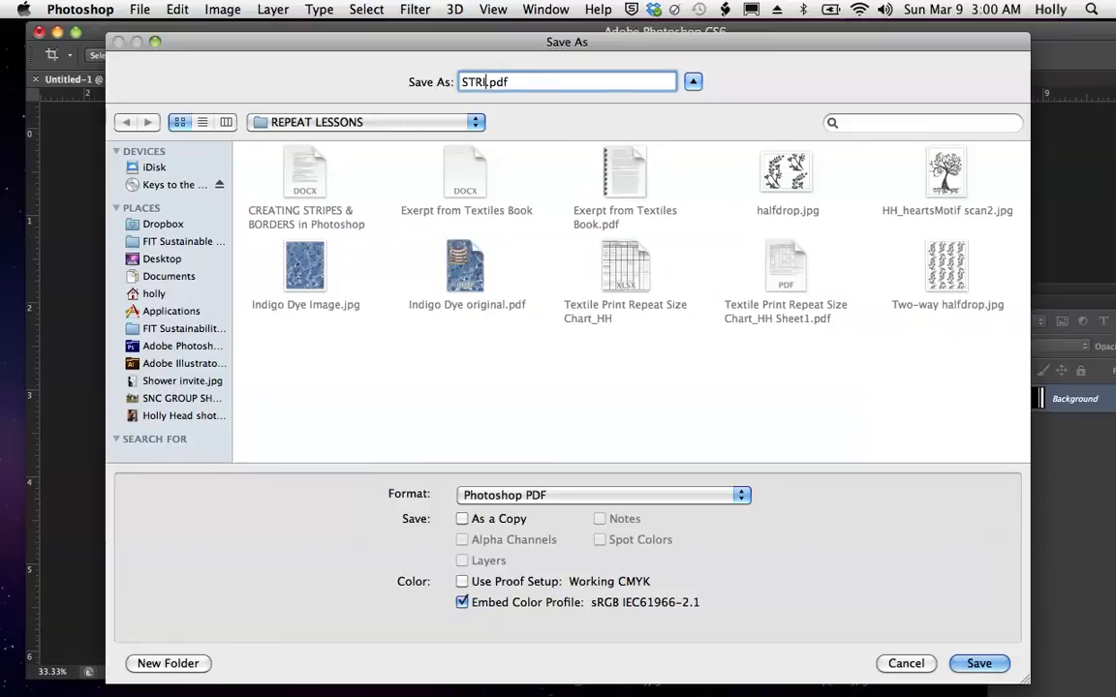
pyautogui.write(' DESIGN')
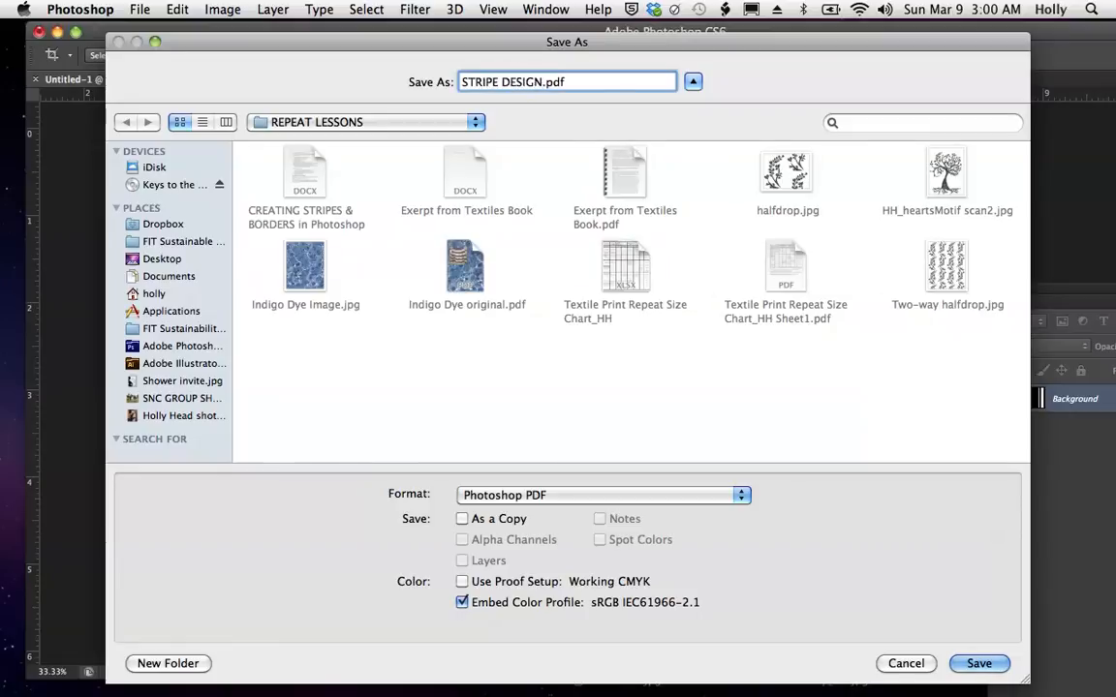
pyautogui.click(571, 78)
pyautogui.moveTo(571, 78); pyautogui.dragTo(548, 89)
pyautogui.press('BackSpace')
pyautogui.click(980, 663)
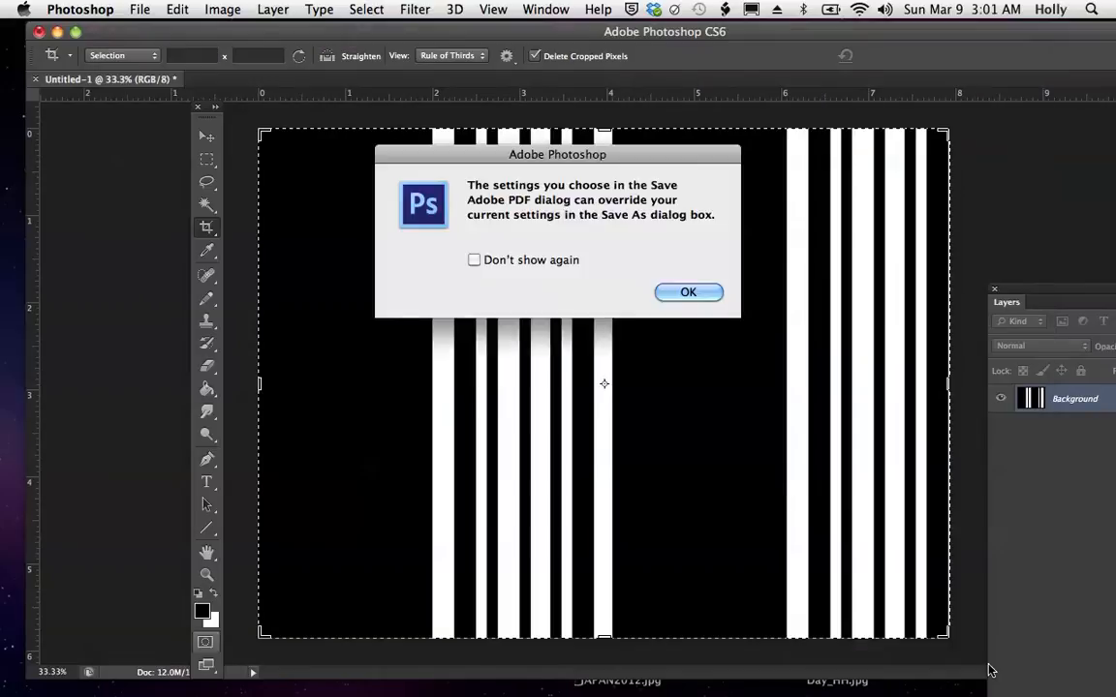
# - Export the PDF with the High Quality Print (Modified) preset, preserving Photoshop editing capabilities
pyautogui.click(698, 294)
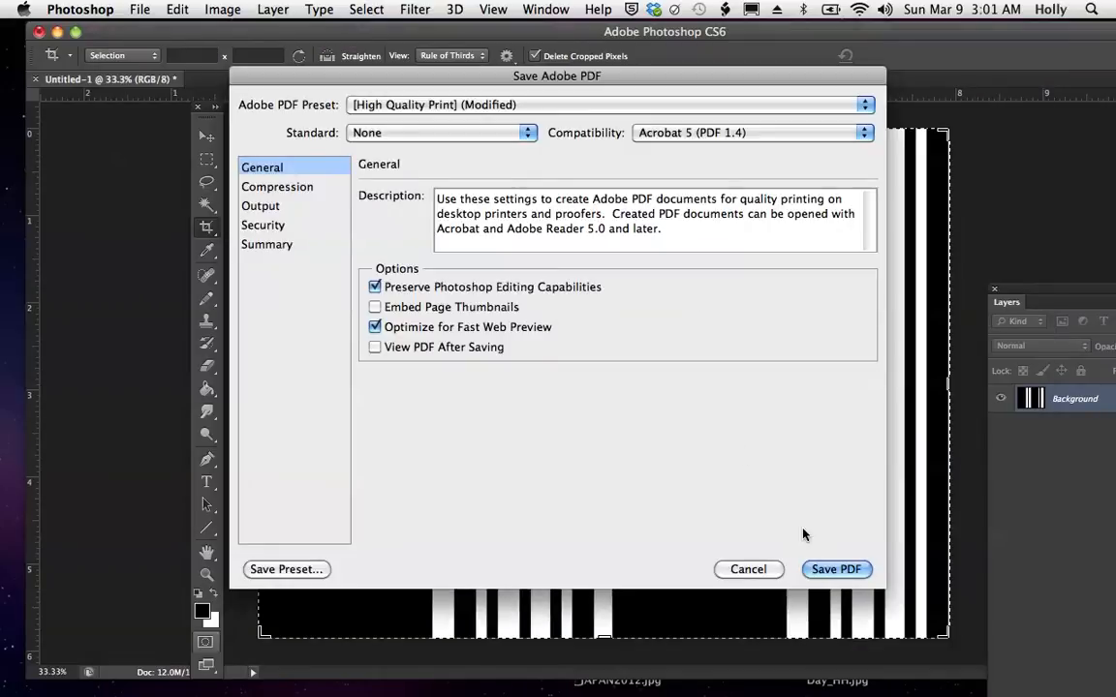
pyautogui.click(837, 570)
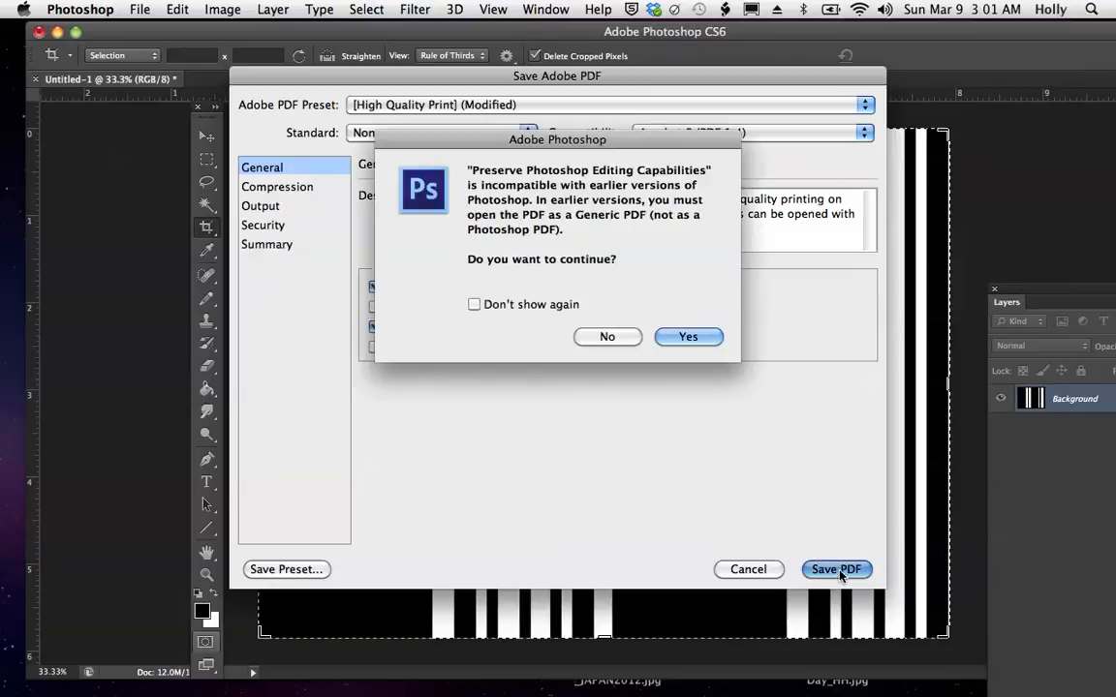
pyautogui.click(683, 339)
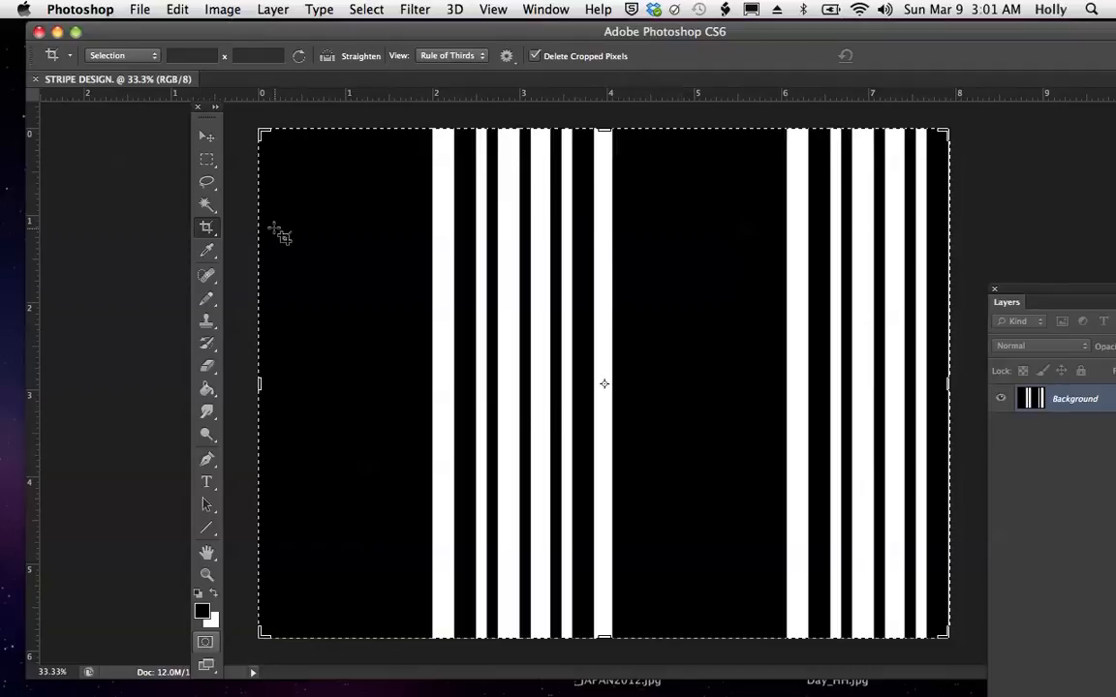
# - Select the first wide black stripe, from the left edge to the 2-inch mark, with the Magic Wand
pyautogui.click(206, 204)
pyautogui.click(344, 246)
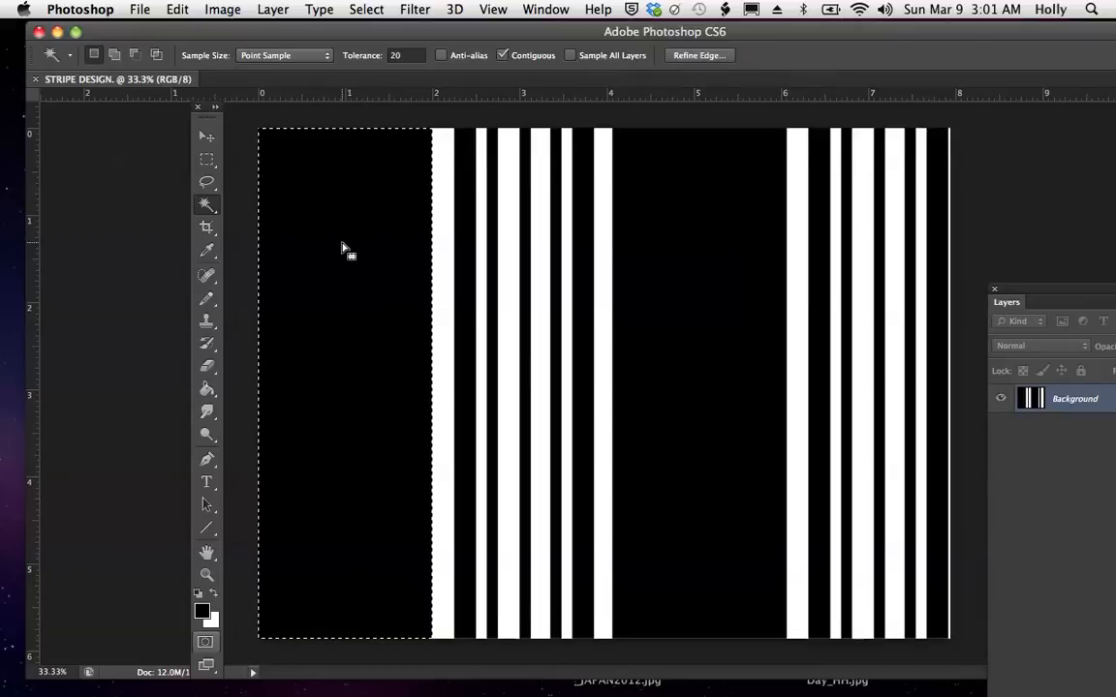
pyautogui.moveTo(344, 248); pyautogui.dragTo(344, 182)
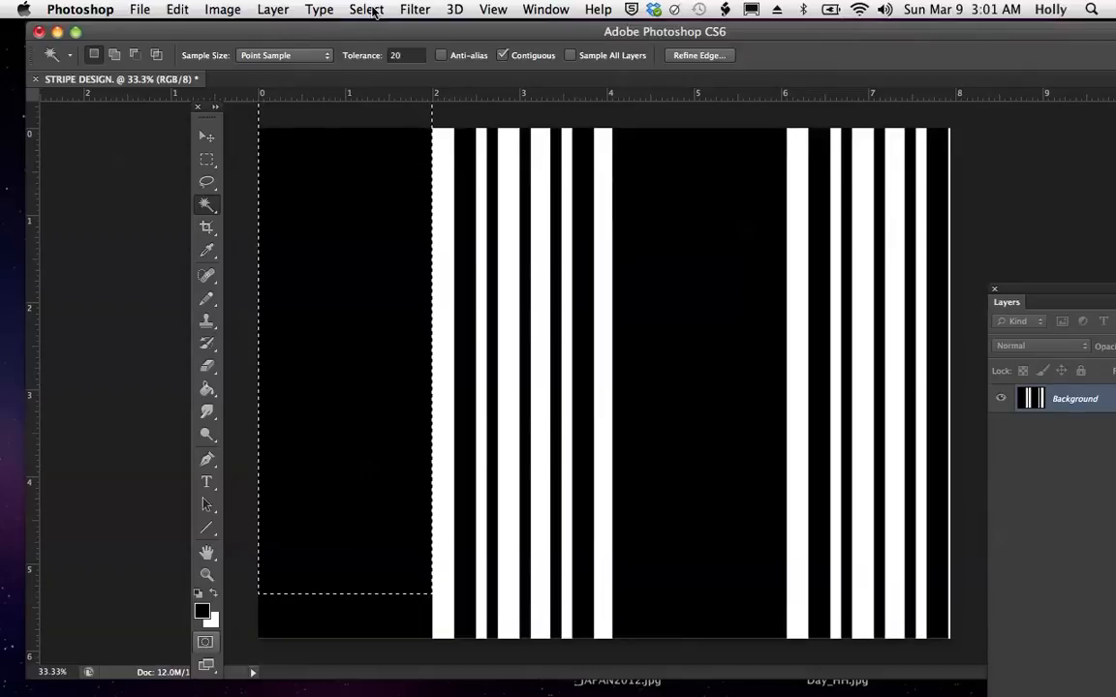
pyautogui.click(309, 491)
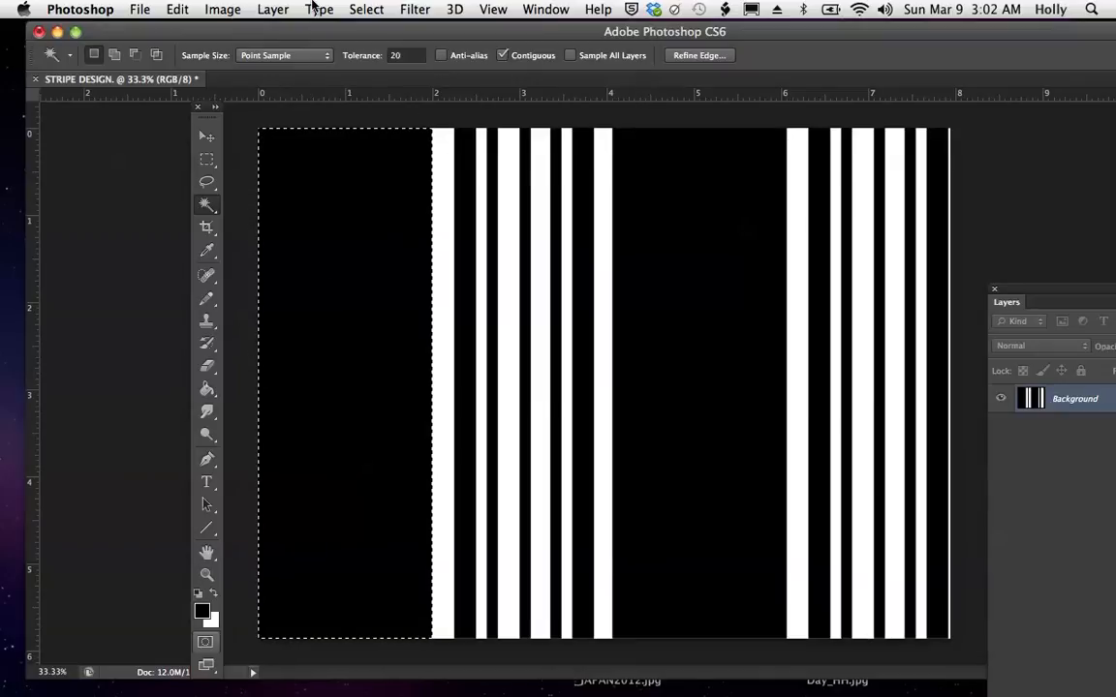
# - Fill the selected stripe with the custom pattern Pattern 6 in Normal mode at 100% opacity
pyautogui.click(177, 10)
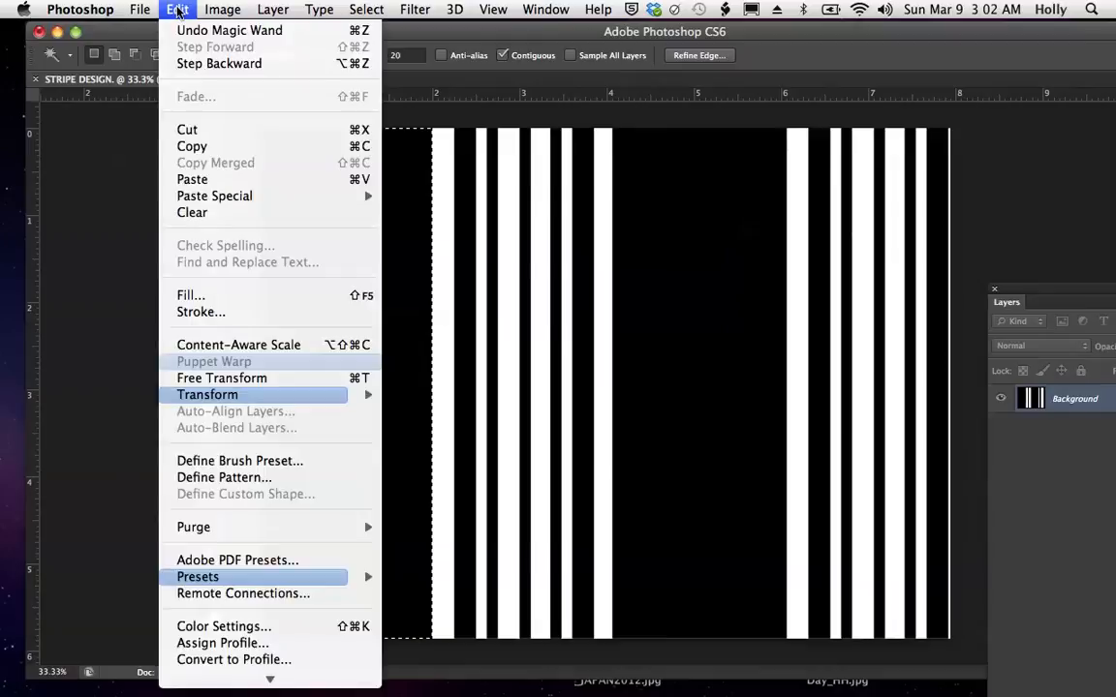
pyautogui.click(190, 294)
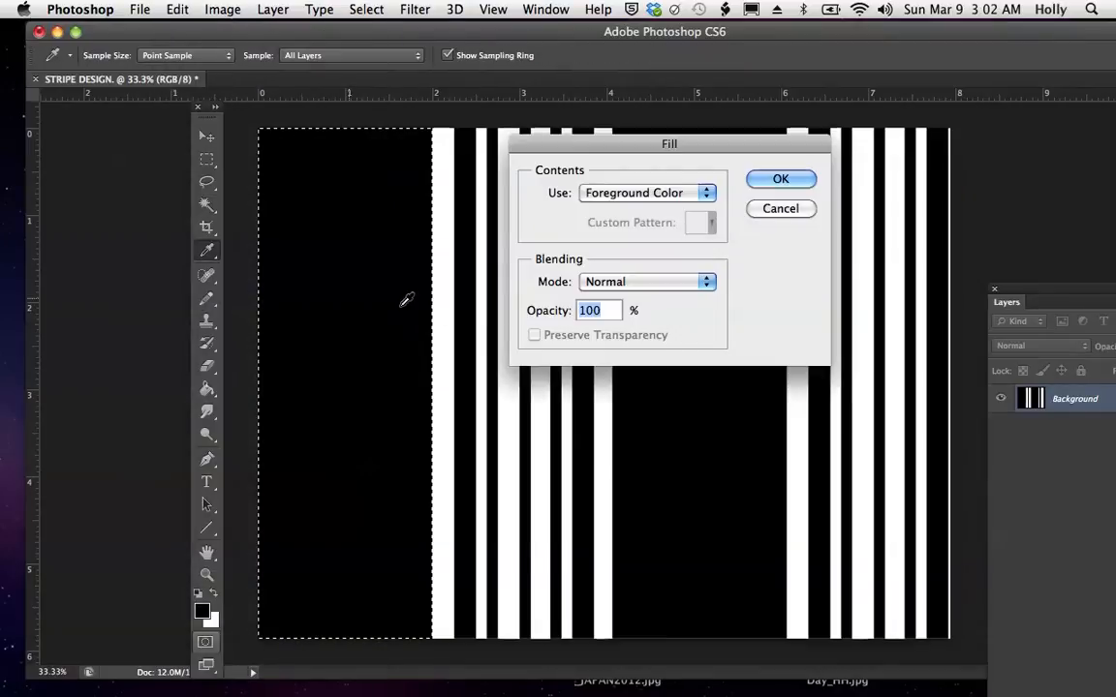
pyautogui.click(706, 194)
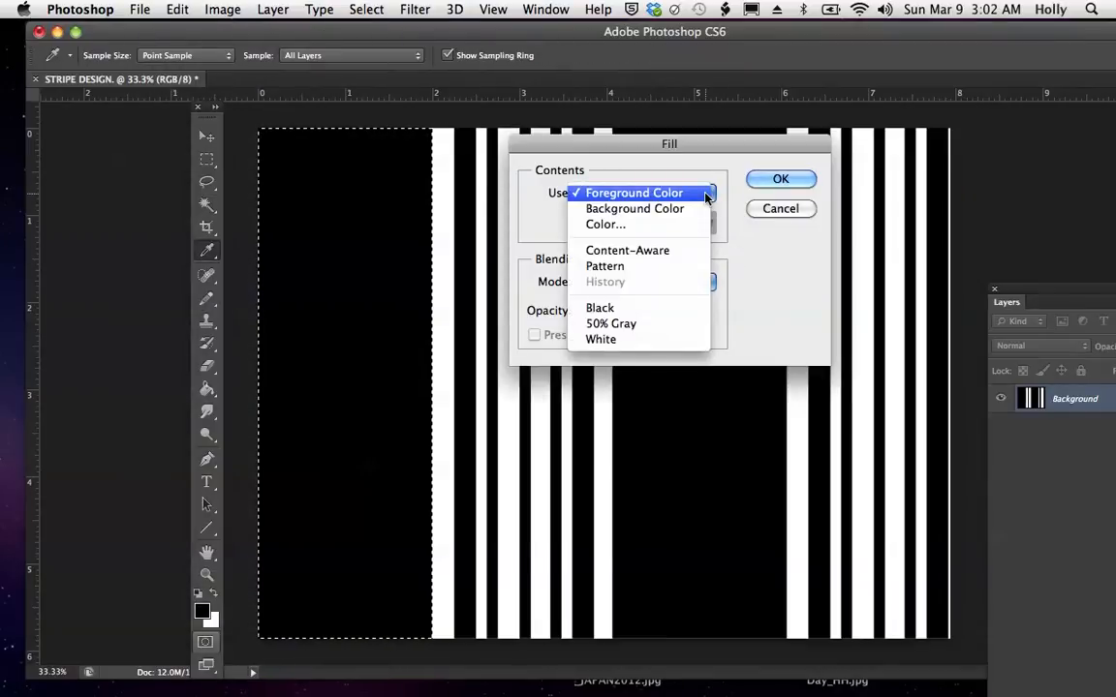
pyautogui.click(667, 268)
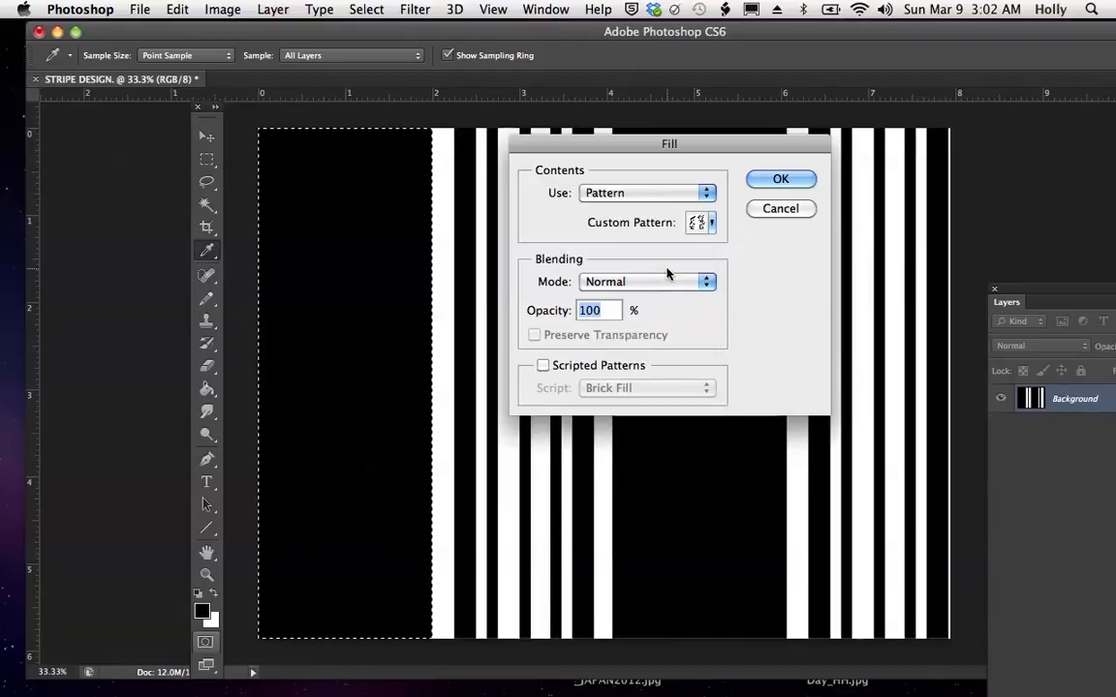
pyautogui.click(713, 223)
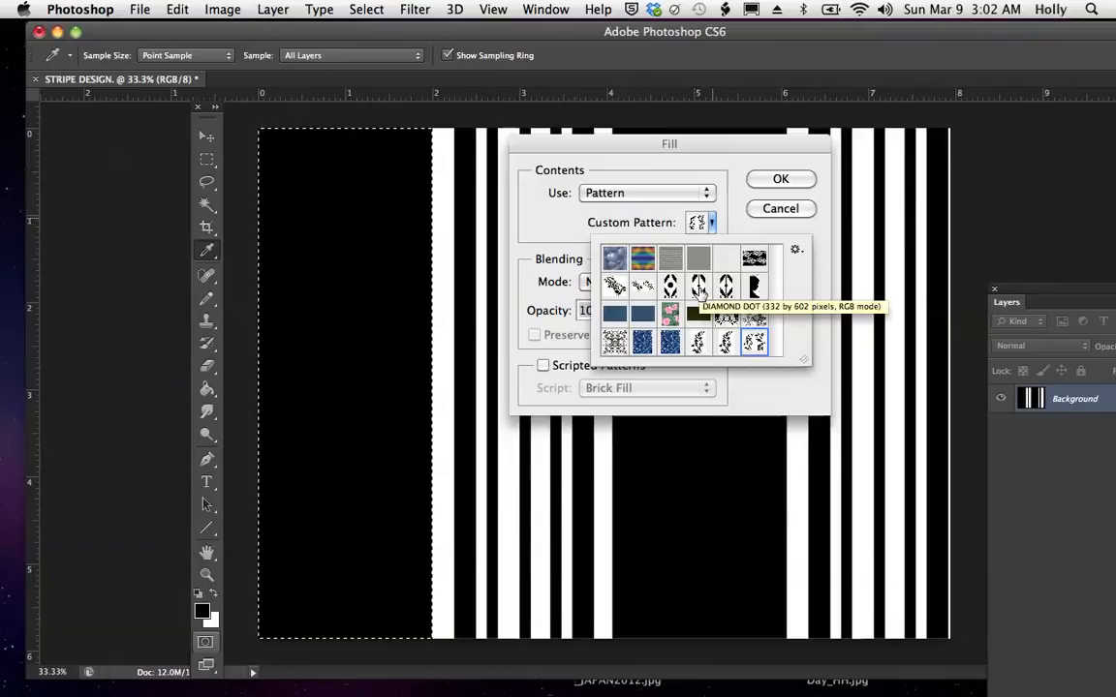
pyautogui.click(615, 344)
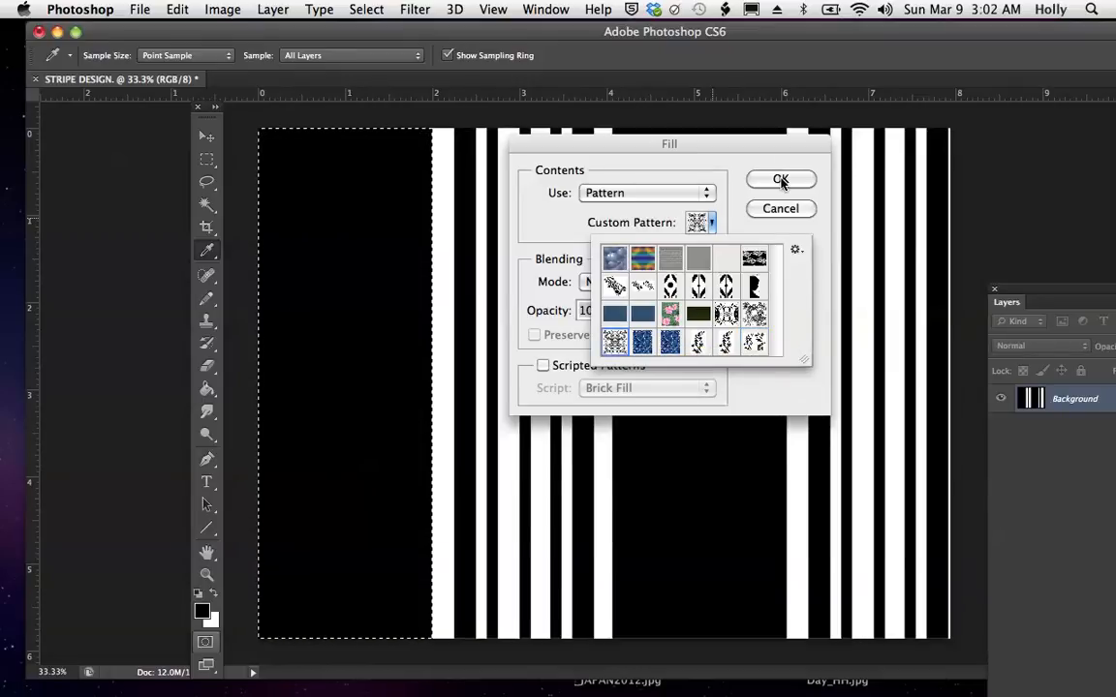
pyautogui.click(781, 179)
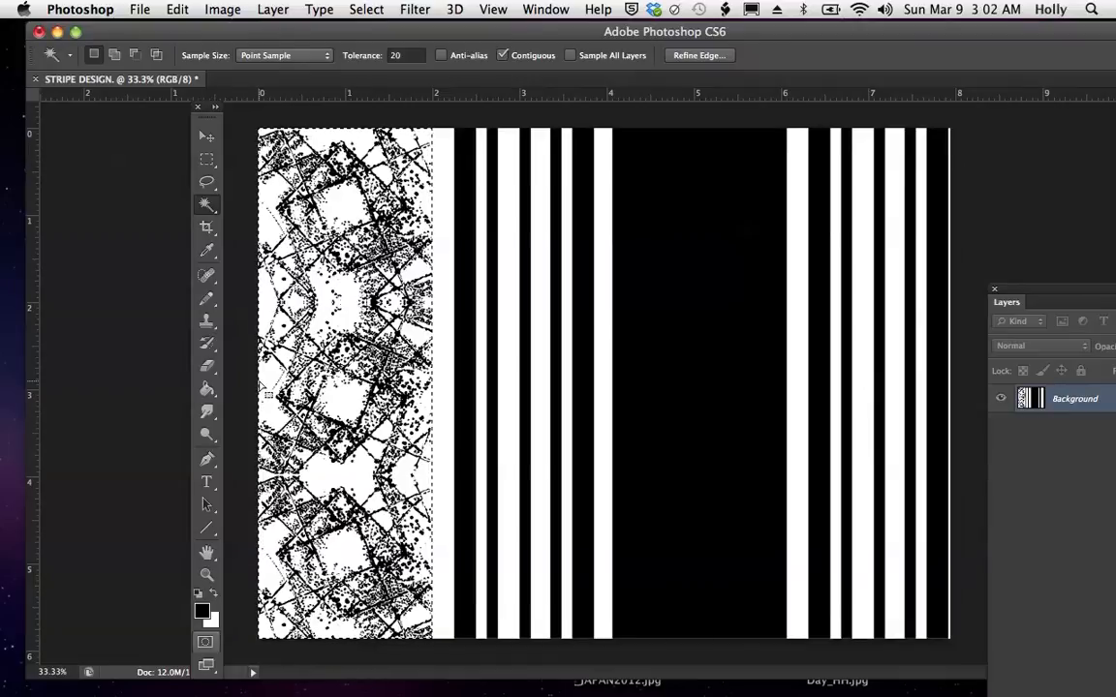
# - Place a copy of the patterned stripe exactly over the second wide black stripe, between about 4 and 6 inches
pyautogui.click(207, 139)
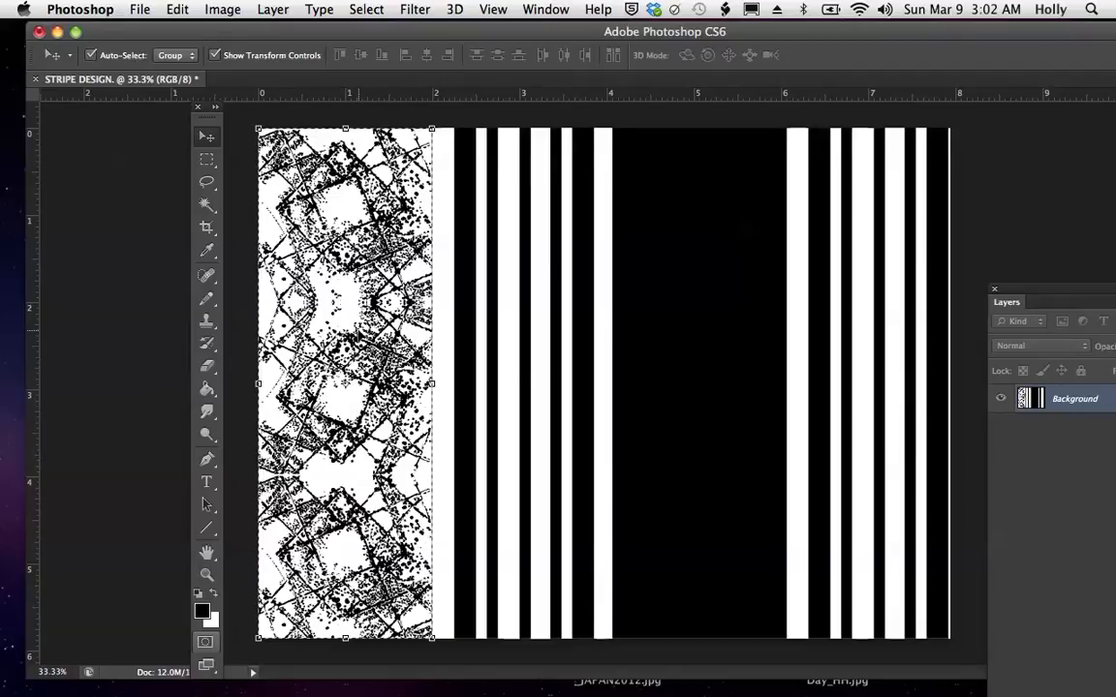
pyautogui.moveTo(378, 297); pyautogui.dragTo(733, 300)
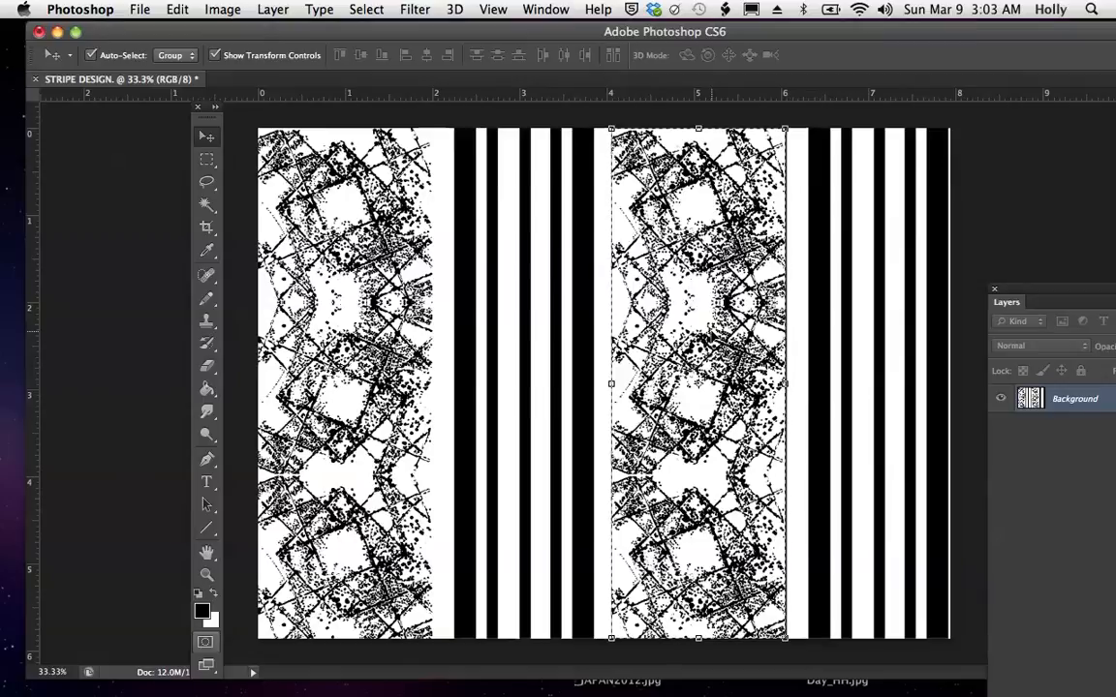
# - Save the design as PATTERN STRIPE DESIGN.pdf in the REPEAT LESSONS folder, in Photoshop PDF format
pyautogui.click(140, 11)
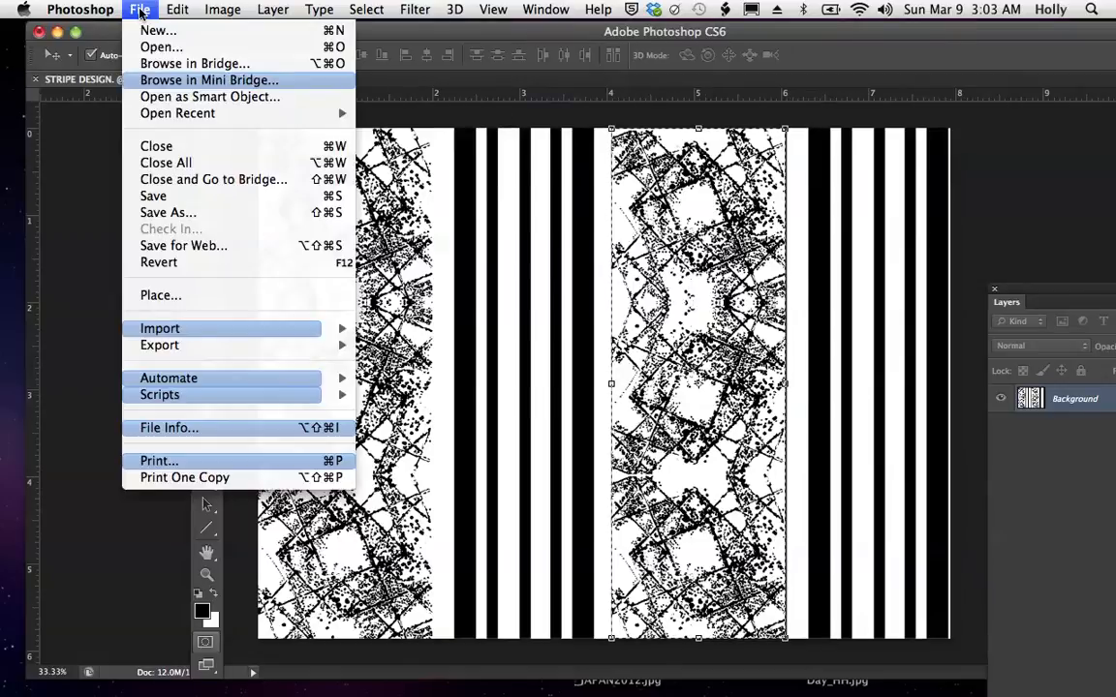
pyautogui.click(181, 215)
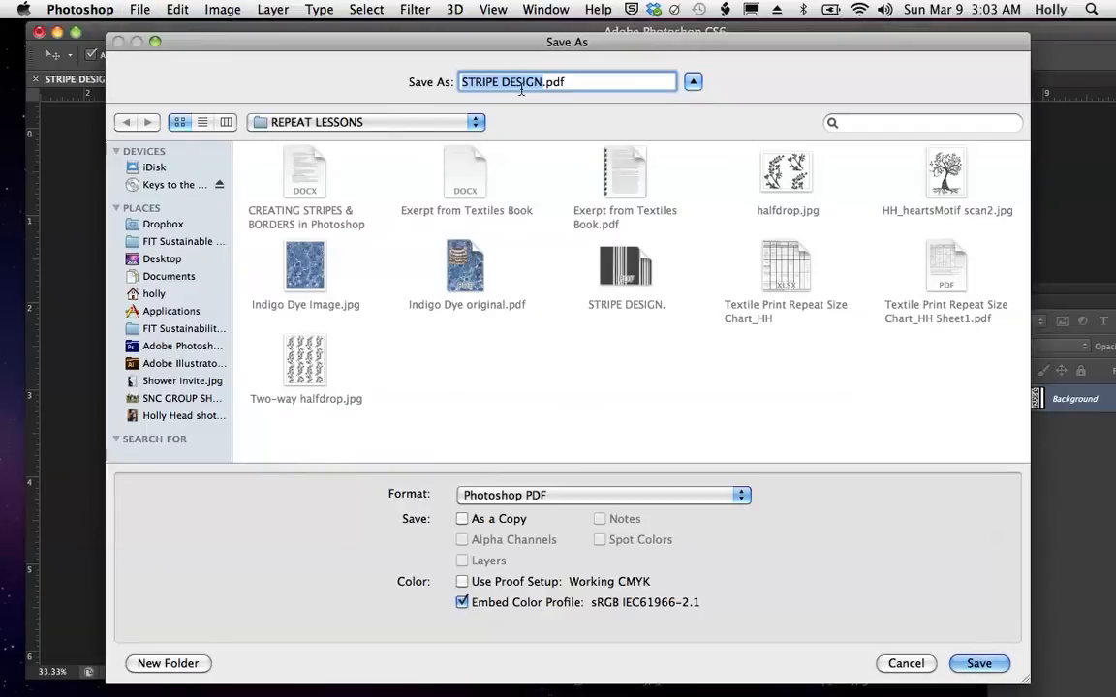
pyautogui.click(463, 83)
pyautogui.write('PATTER')
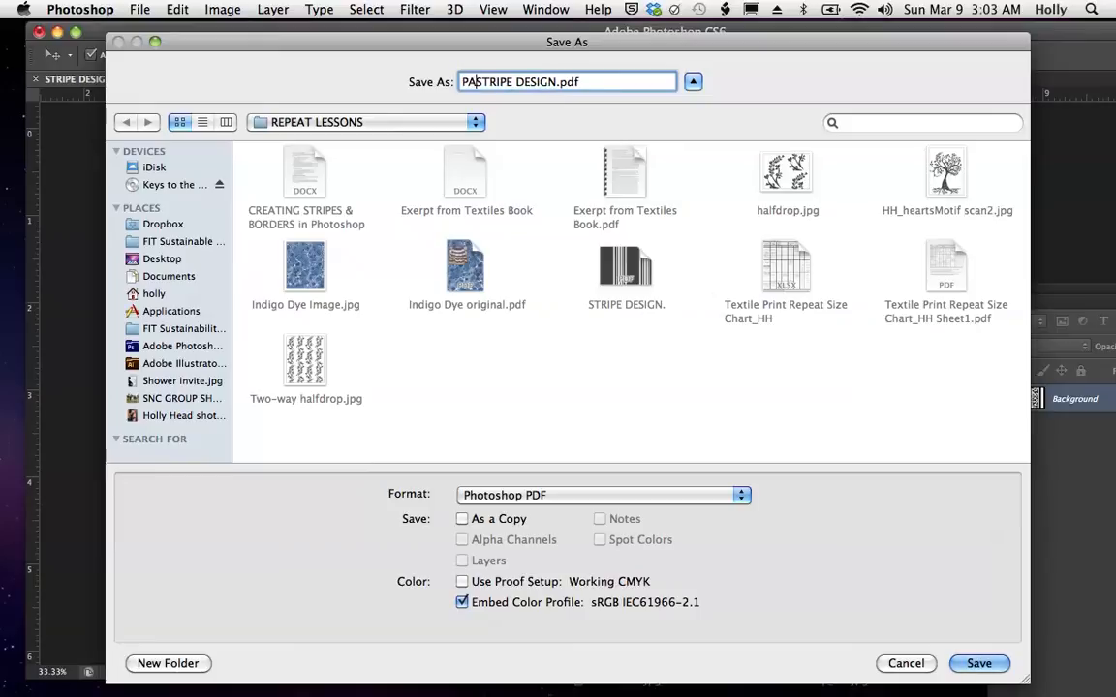
pyautogui.write('N')
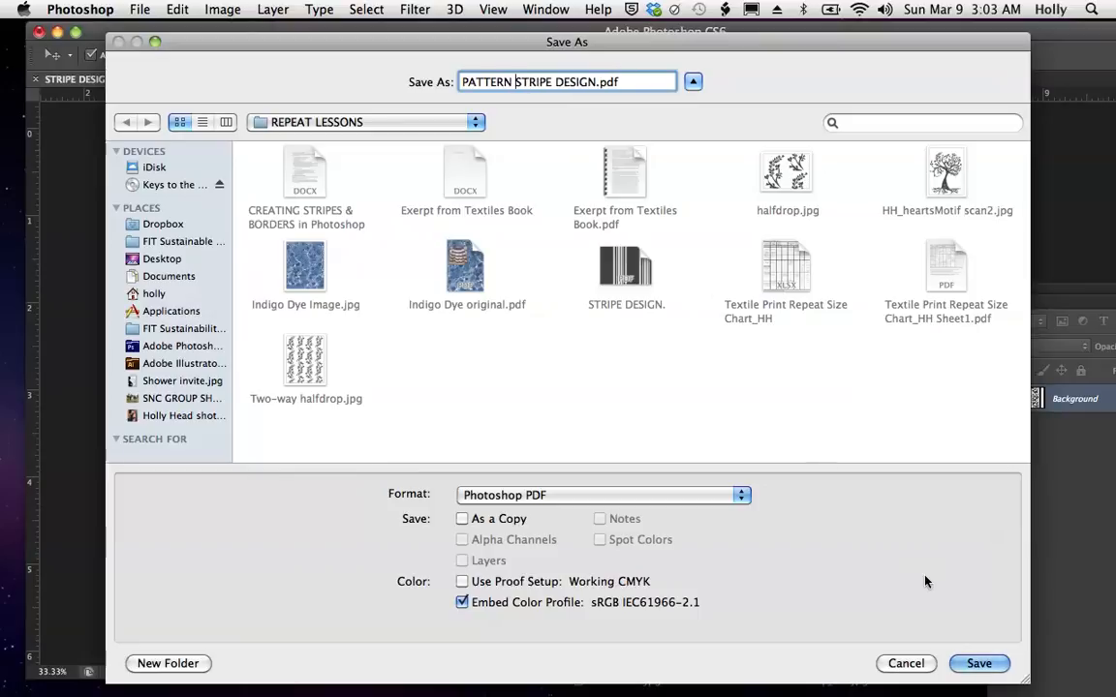
pyautogui.click(979, 663)
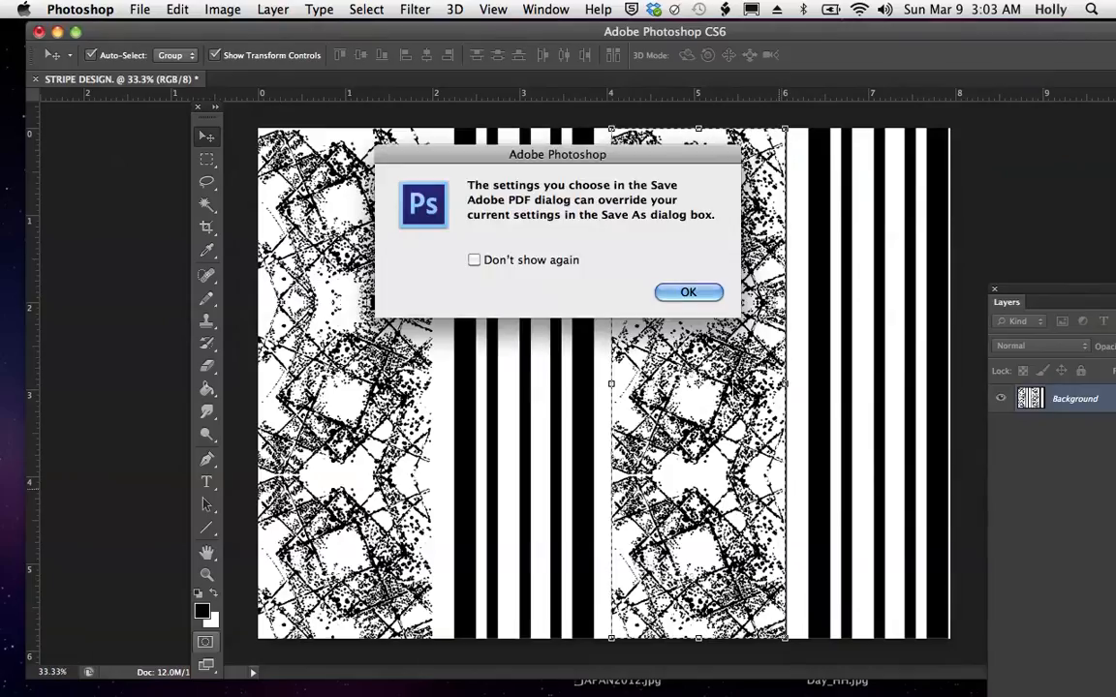
# - Accept the PDF settings notice and export with the High Quality Print (Modified) preset, preserving Photoshop editing capabilities
pyautogui.click(686, 291)
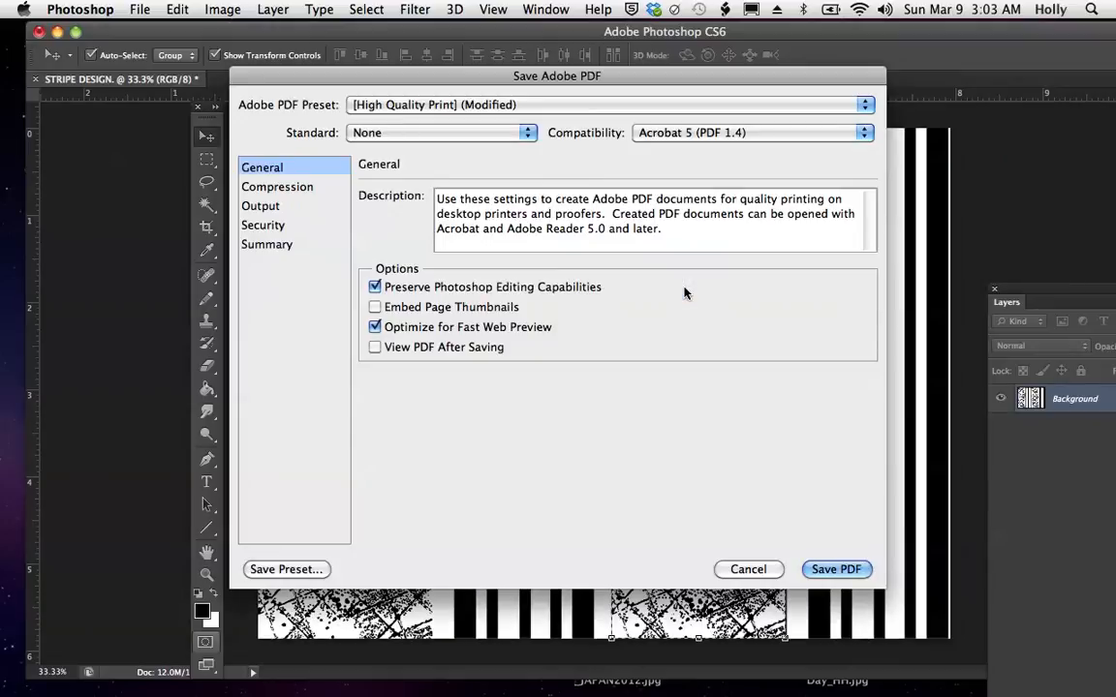
pyautogui.click(841, 569)
pyautogui.click(695, 338)
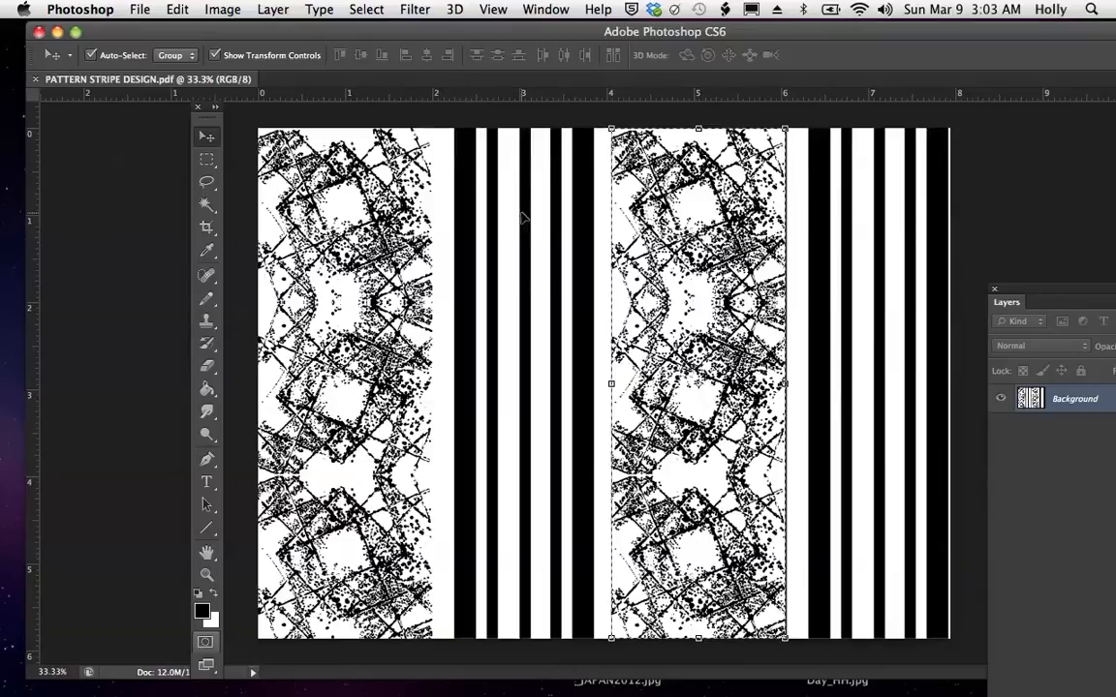
# - Rotate the whole image 90° clockwise so the stripes run horizontally
pyautogui.click(223, 10)
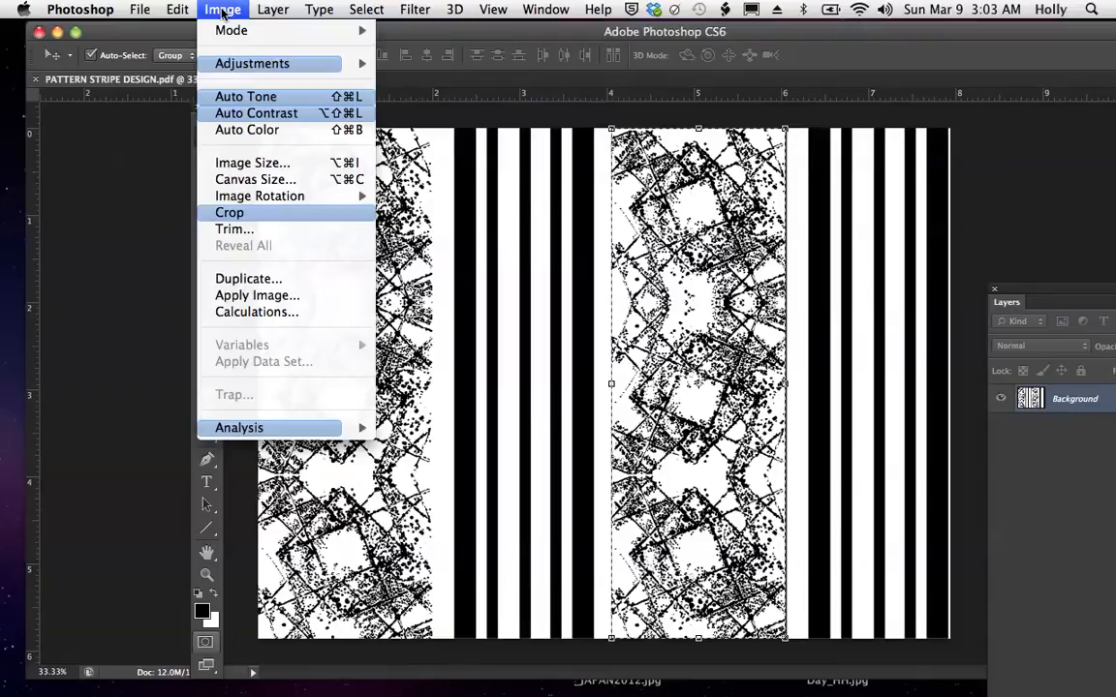
pyautogui.moveTo(290, 196)
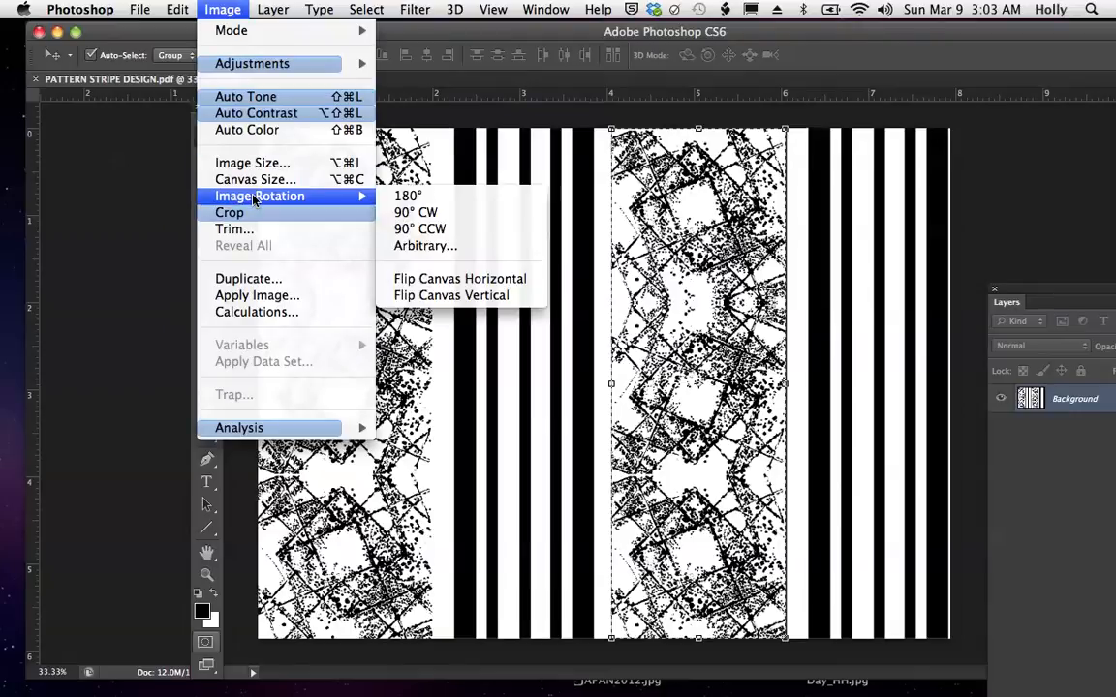
pyautogui.click(431, 215)
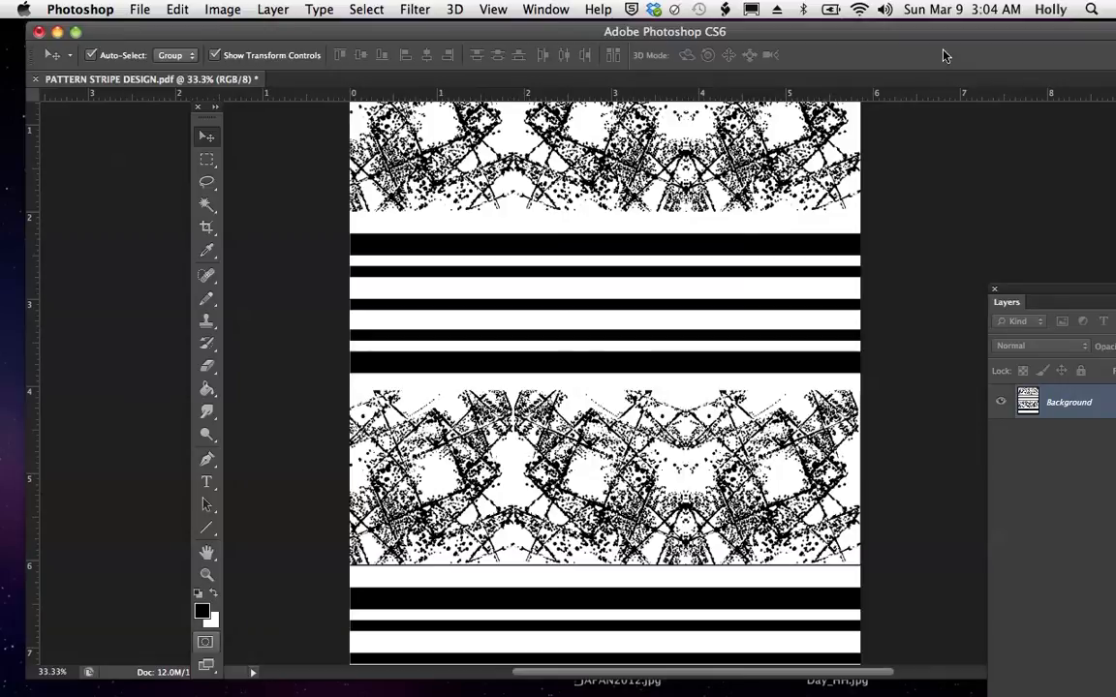
# - Marquee-select the full-width area from the image's upper edge down about 3.3 inches and fill it with white as the foreground color
pyautogui.click(207, 159)
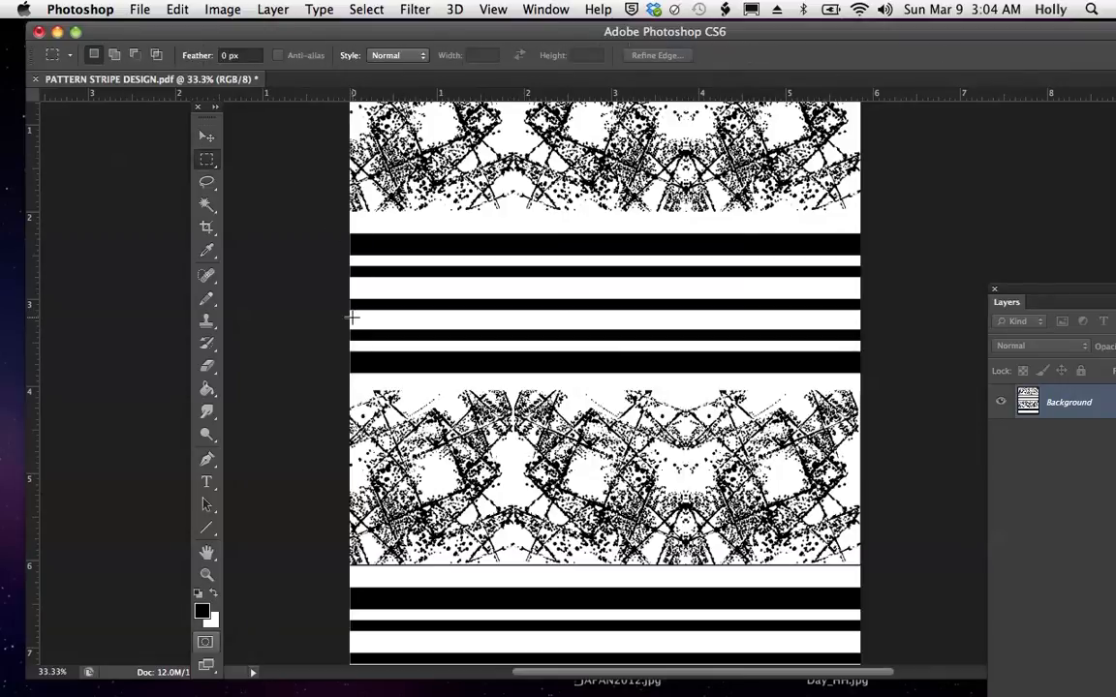
pyautogui.moveTo(350, 328); pyautogui.dragTo(862, 101)
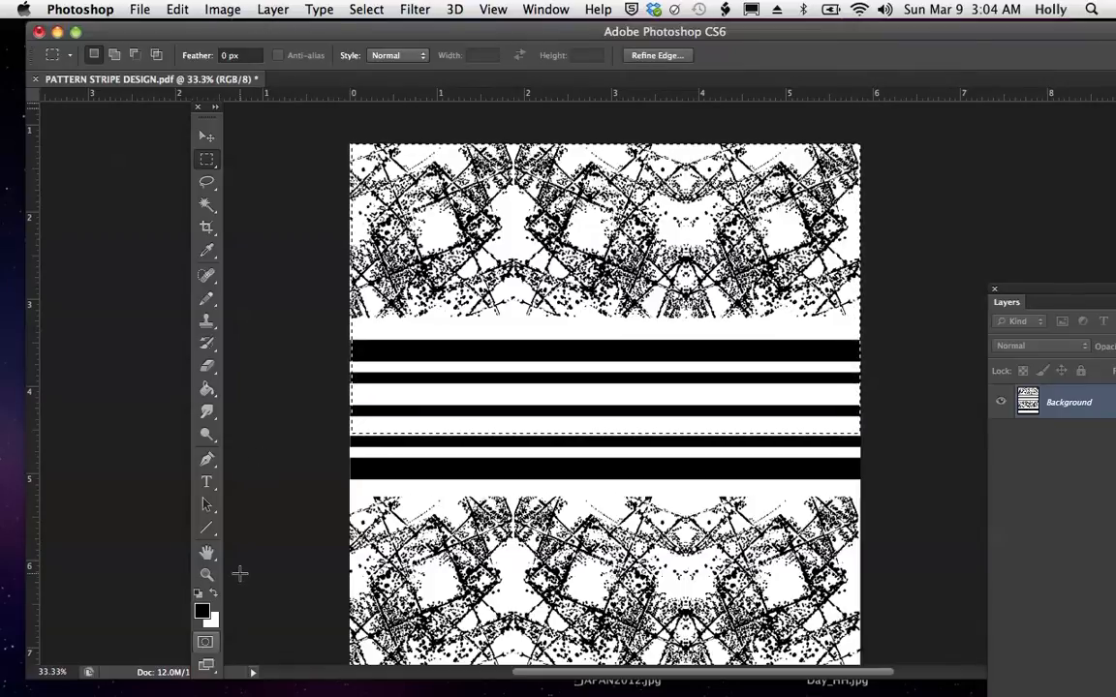
pyautogui.press('x')
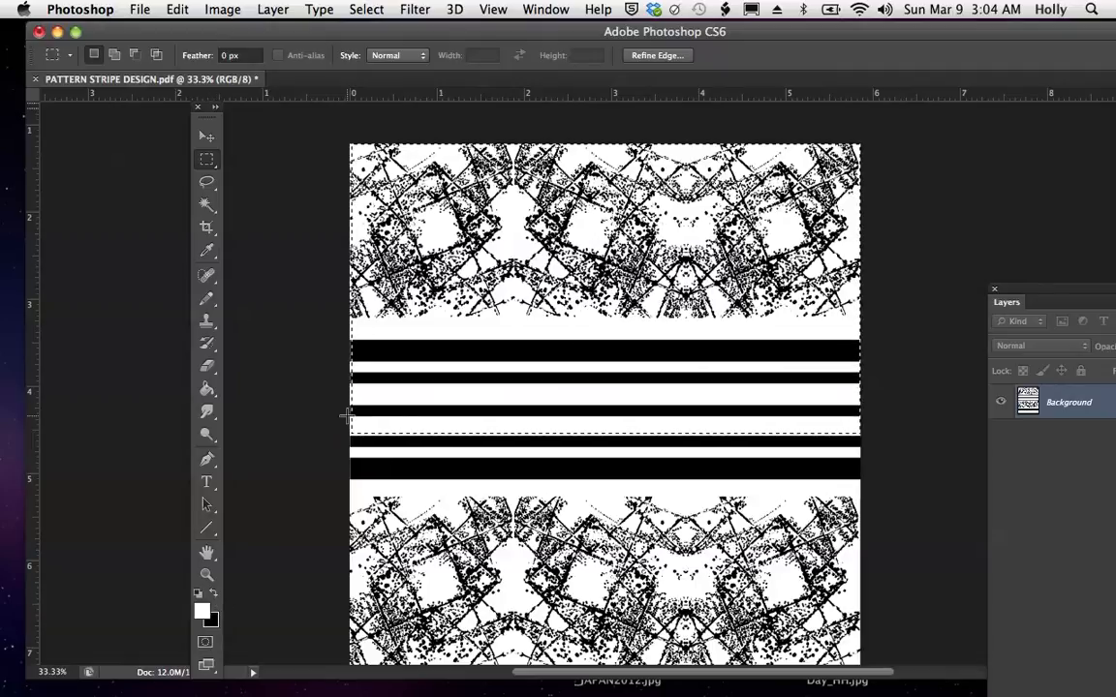
pyautogui.click(169, 12)
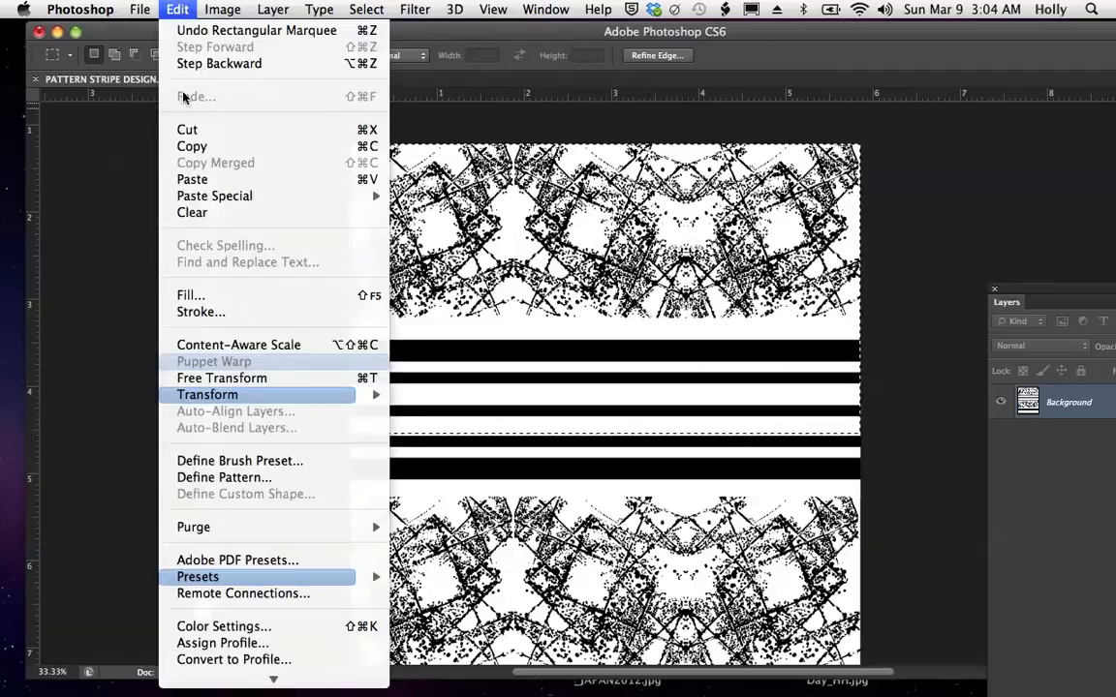
pyautogui.click(194, 294)
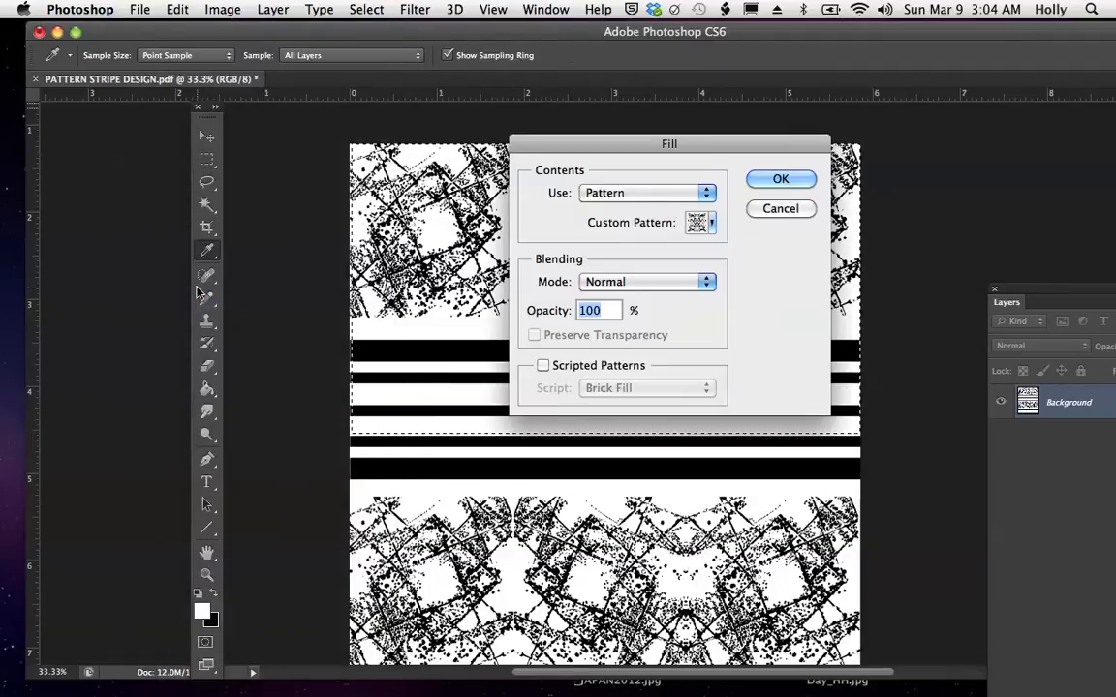
pyautogui.click(708, 194)
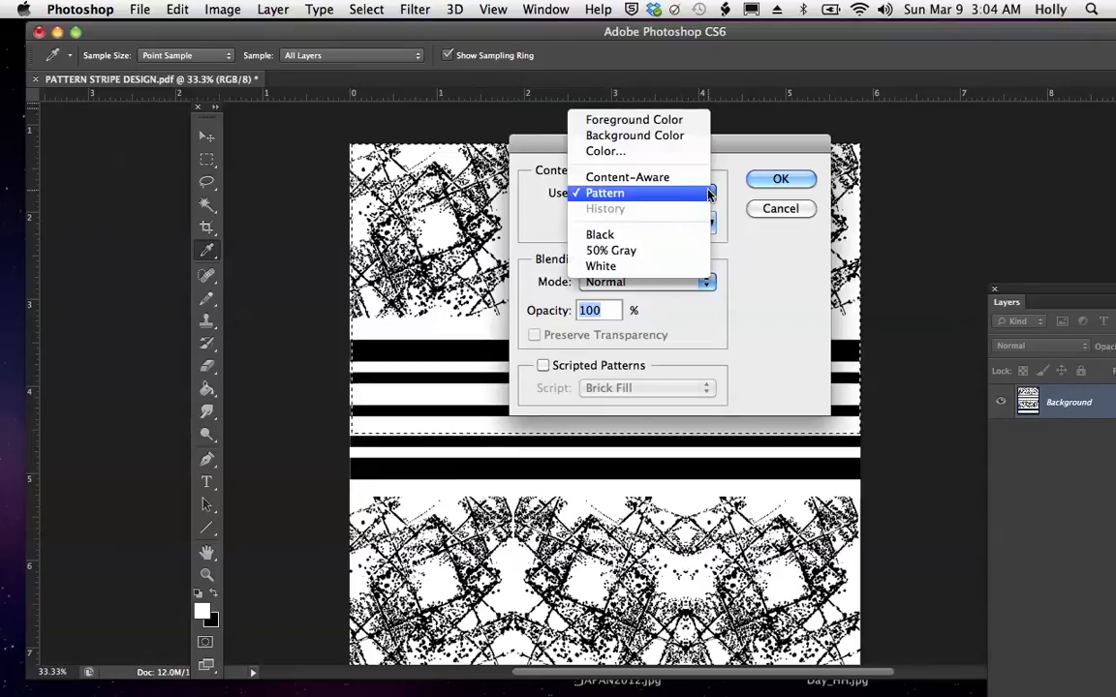
pyautogui.click(668, 120)
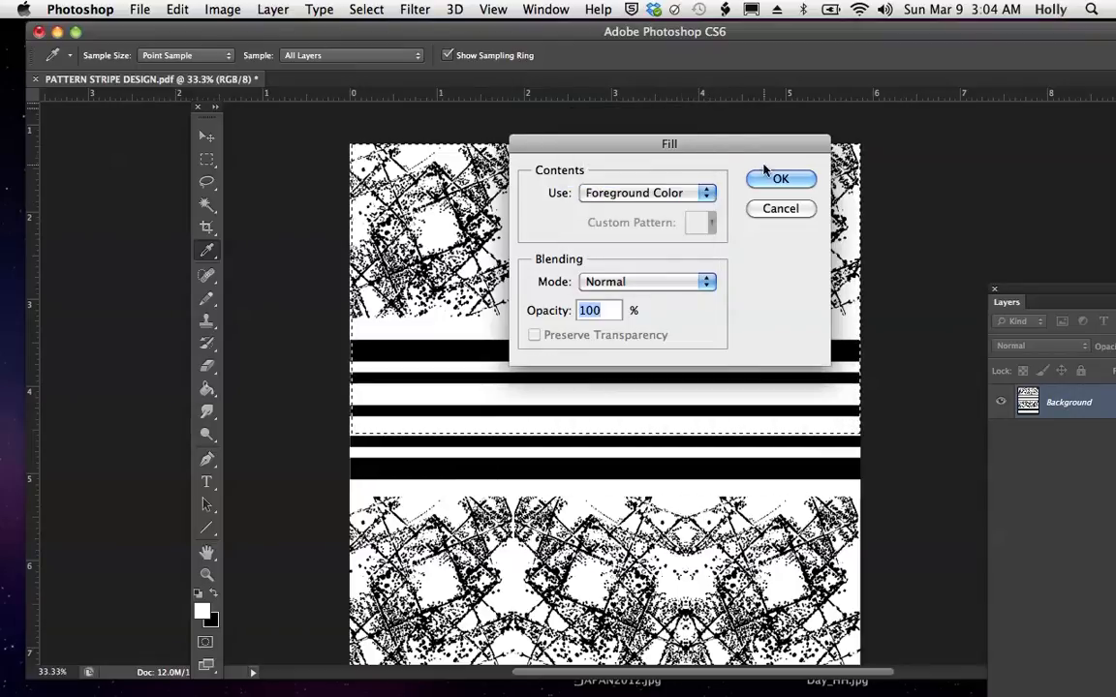
pyautogui.click(779, 181)
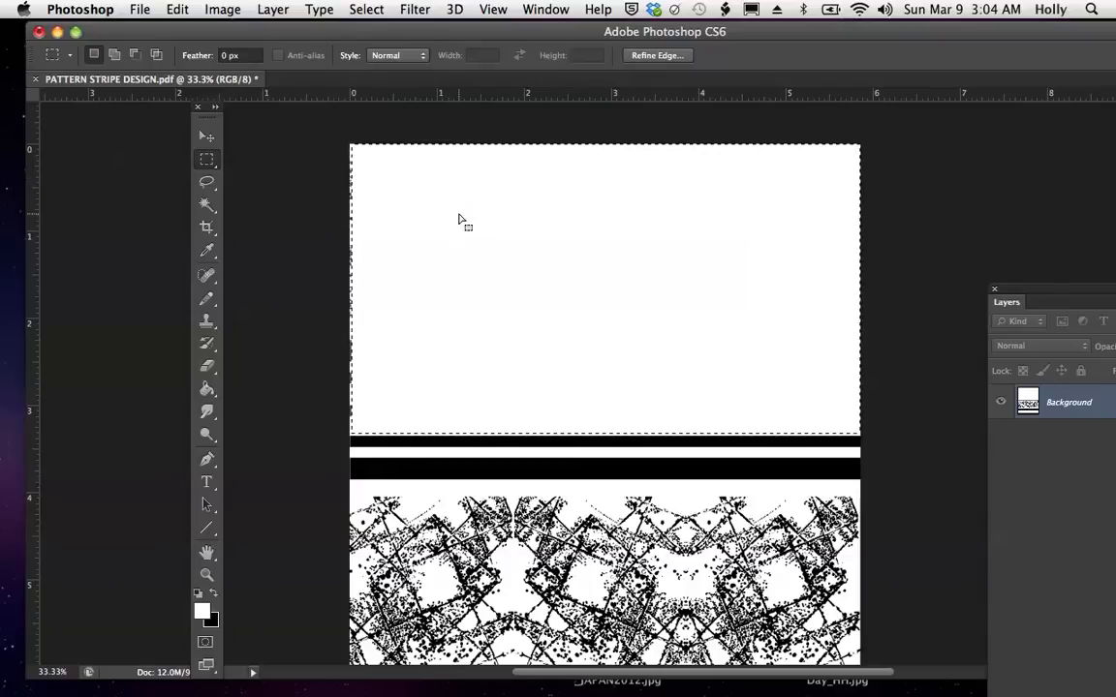
# - Fill the selected upper area with the custom pattern of black scalloped diamonds, circles and thin vertical lines
pyautogui.click(177, 10)
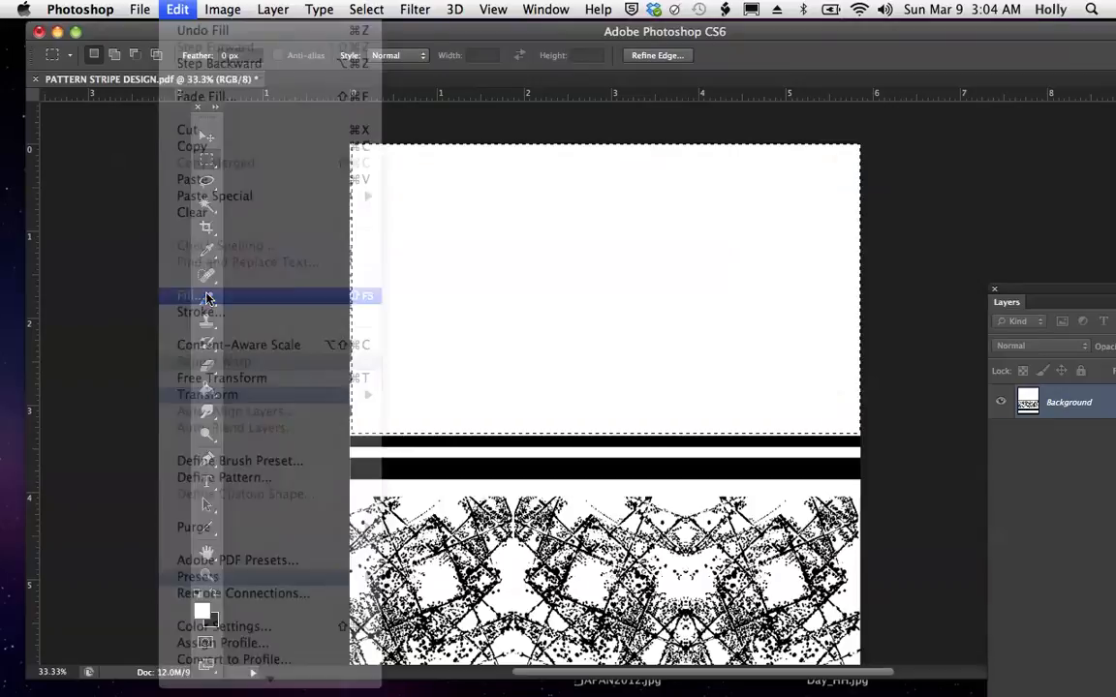
pyautogui.click(209, 295)
pyautogui.click(708, 193)
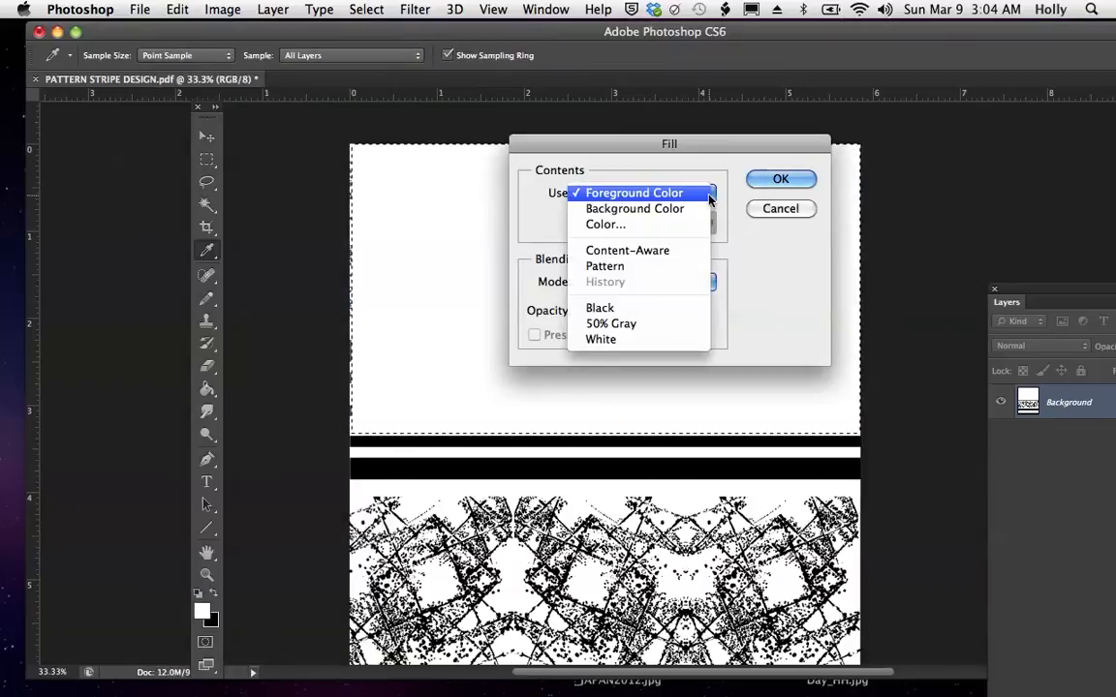
pyautogui.click(659, 266)
pyautogui.click(709, 224)
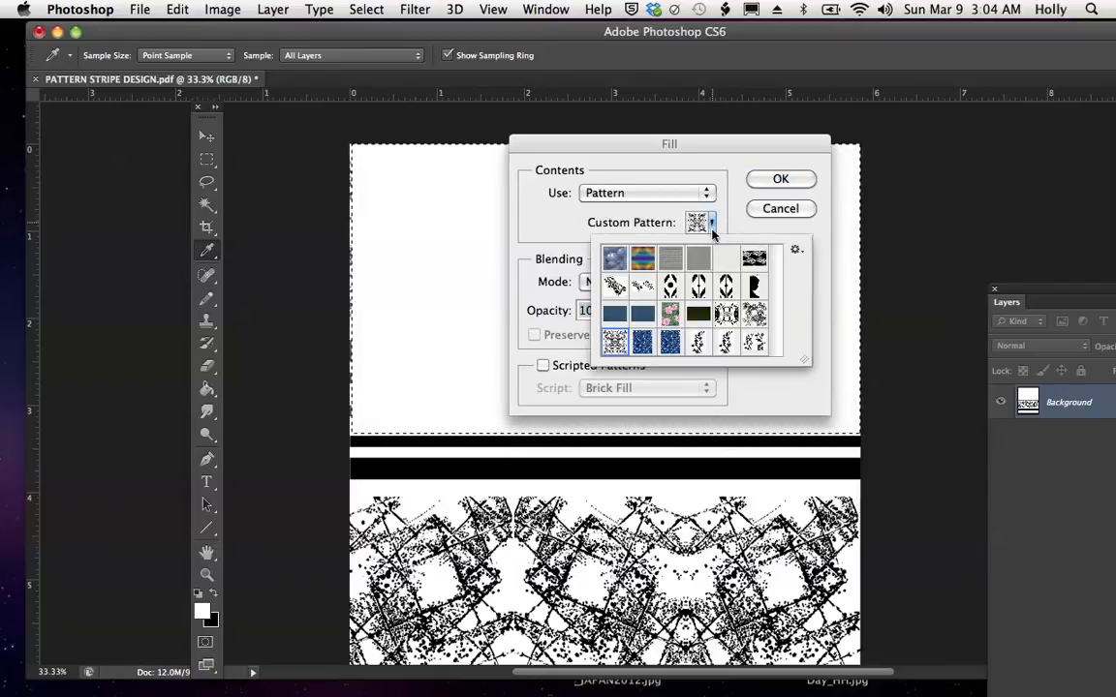
pyautogui.click(698, 286)
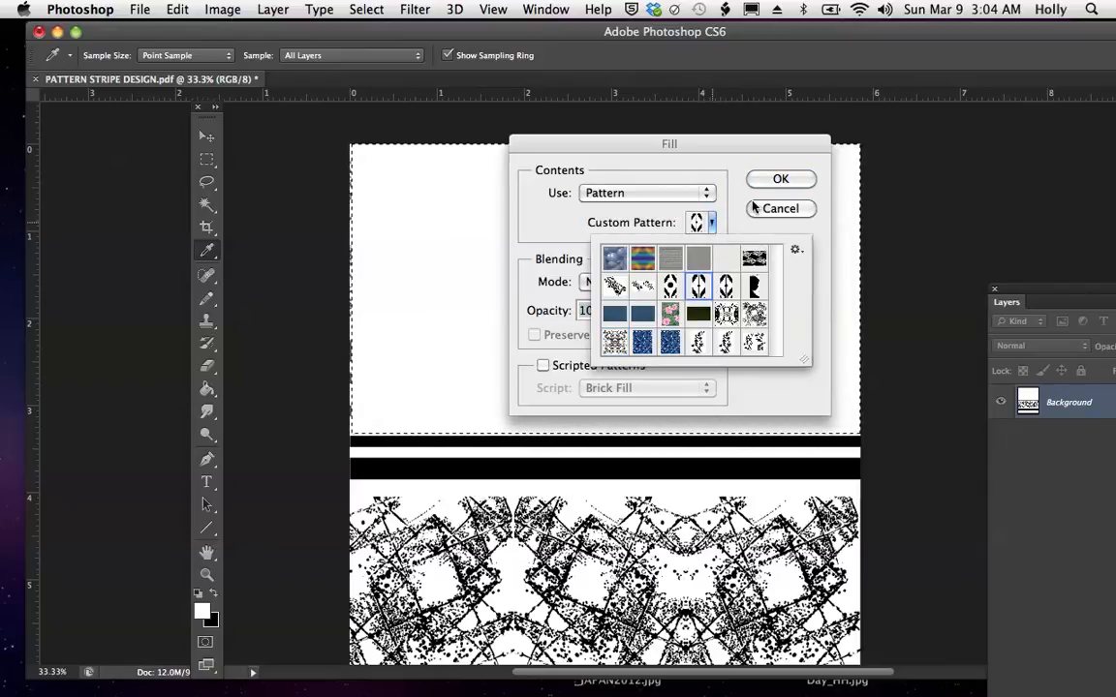
pyautogui.click(668, 287)
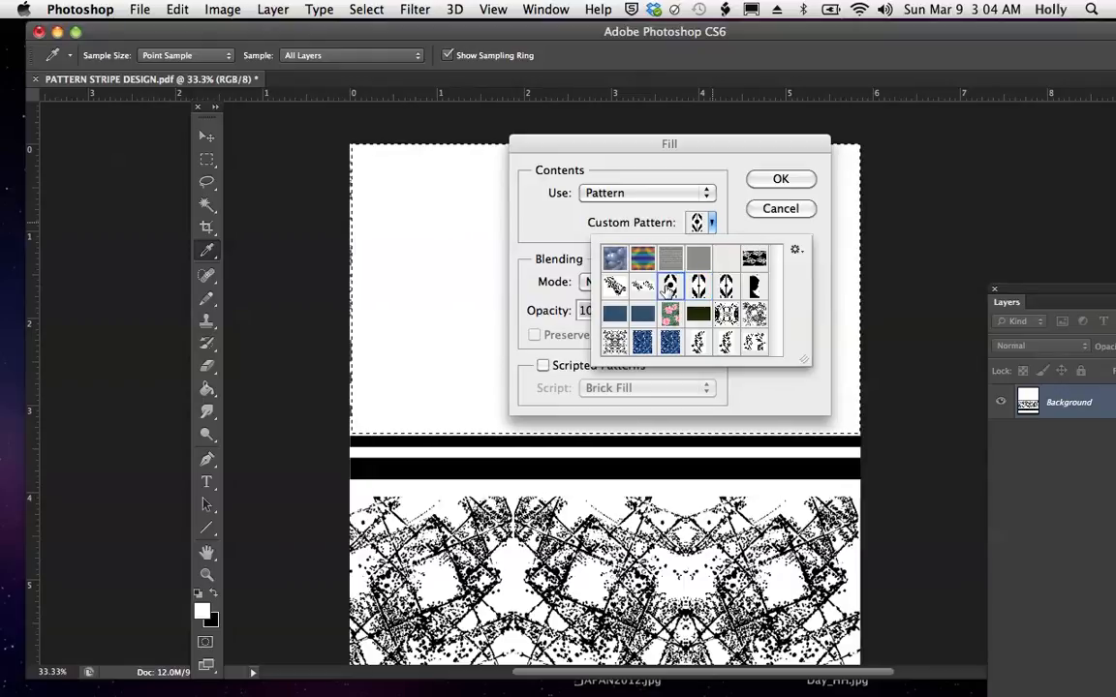
pyautogui.click(780, 179)
pyautogui.click(779, 179)
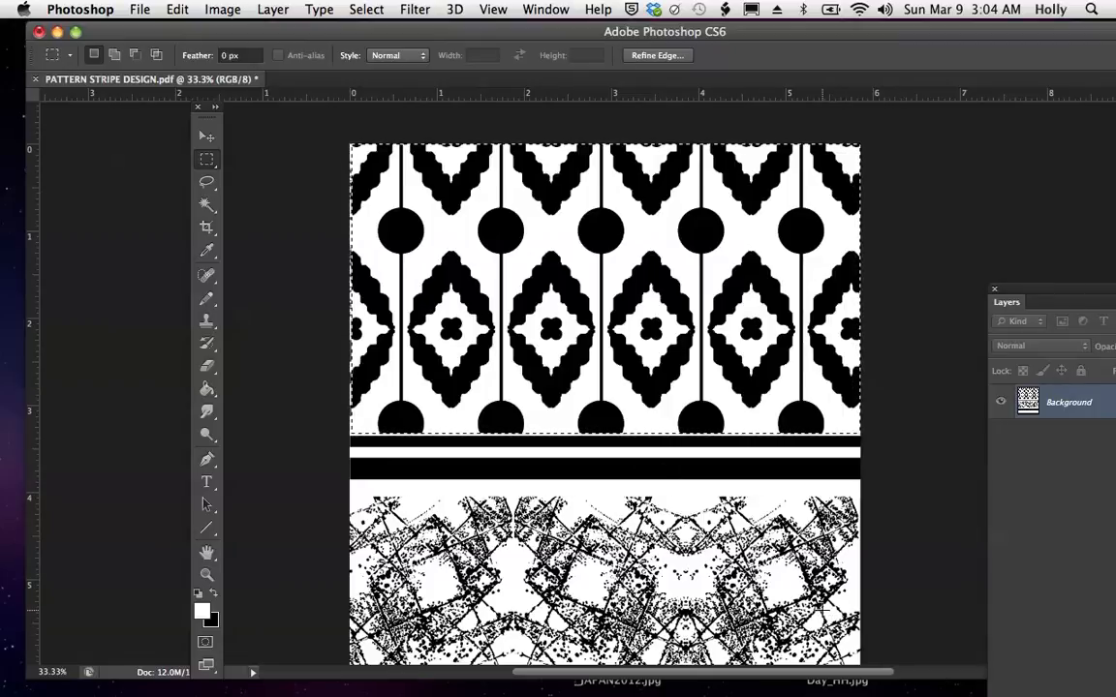
# - Add a pattern fill layer over the selected upper area using the heart-leaf branch pattern at 32% scale
pyautogui.click(493, 12)
pyautogui.click(527, 180)
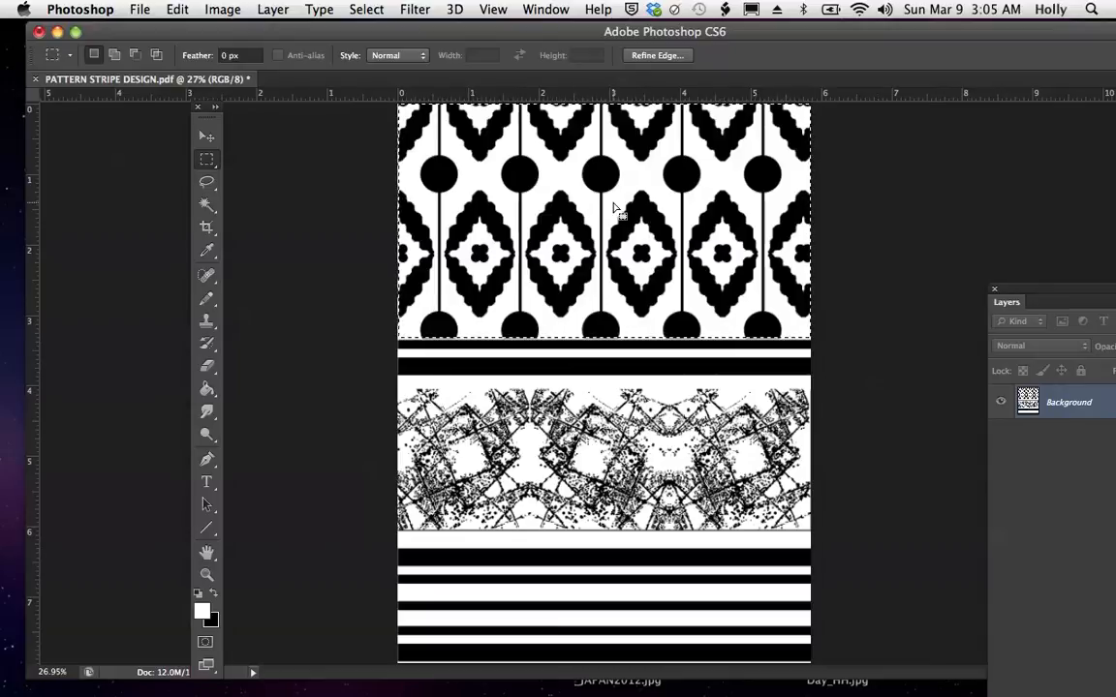
pyautogui.moveTo(982, 27); pyautogui.dragTo(921, 25)
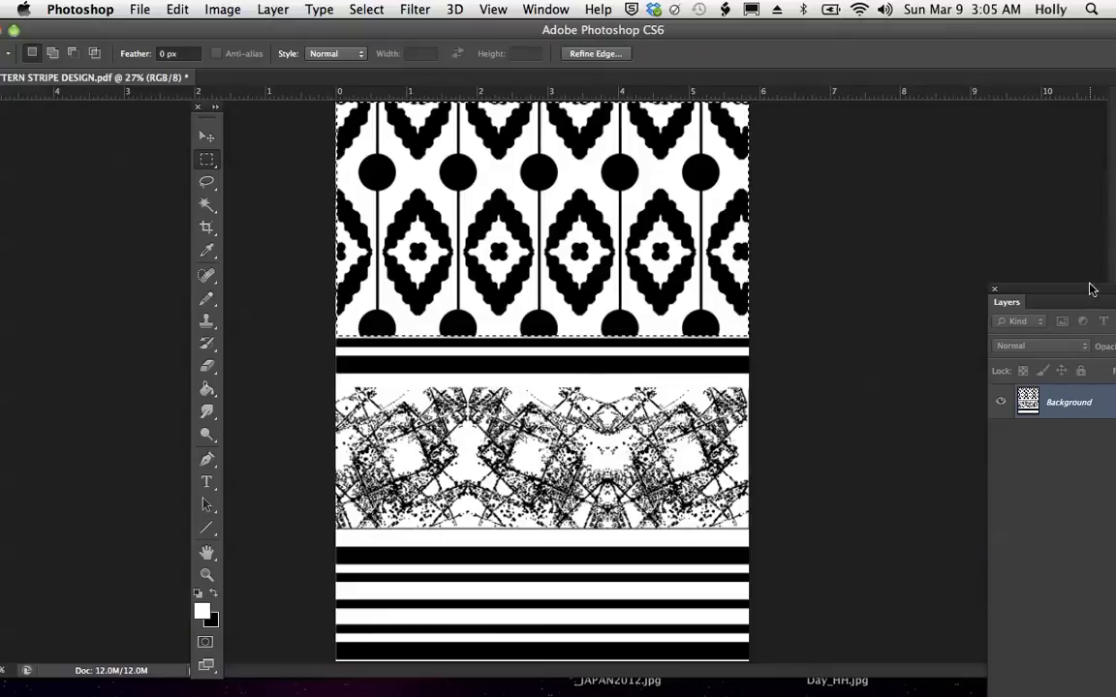
pyautogui.moveTo(1090, 293); pyautogui.dragTo(877, 119)
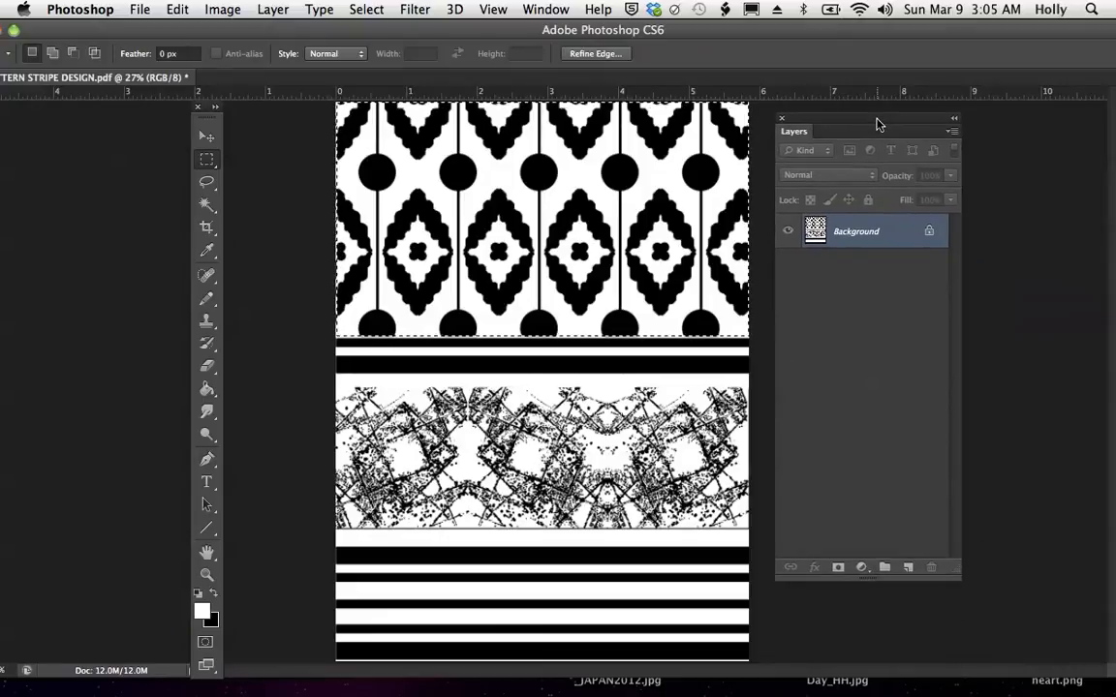
pyautogui.click(862, 568)
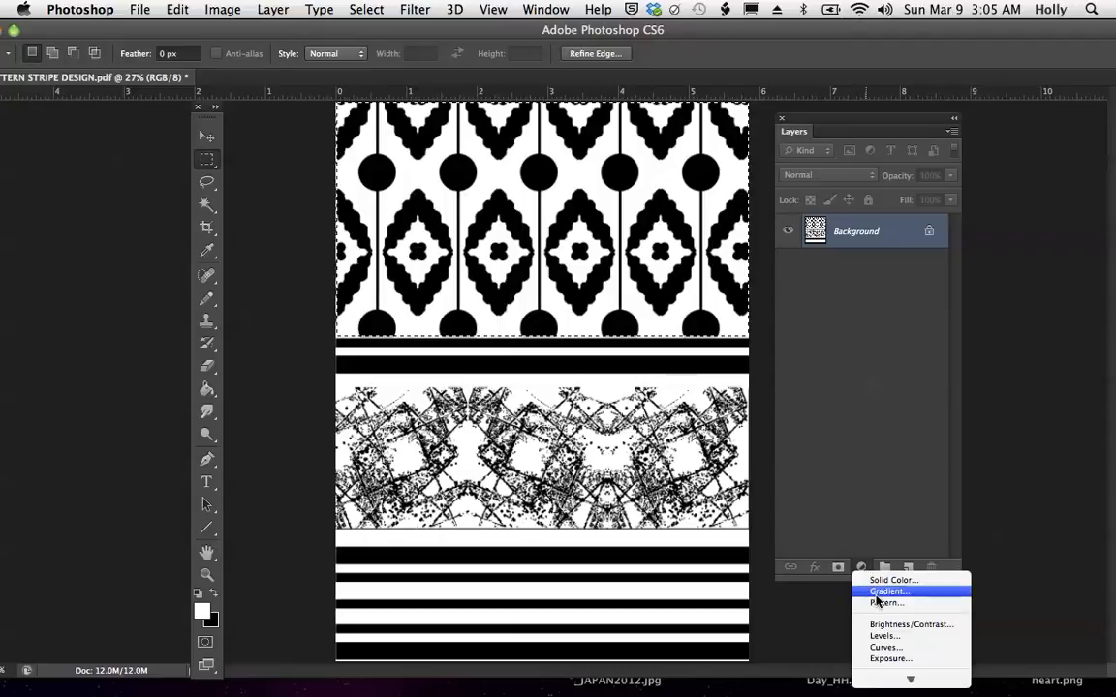
pyautogui.click(883, 603)
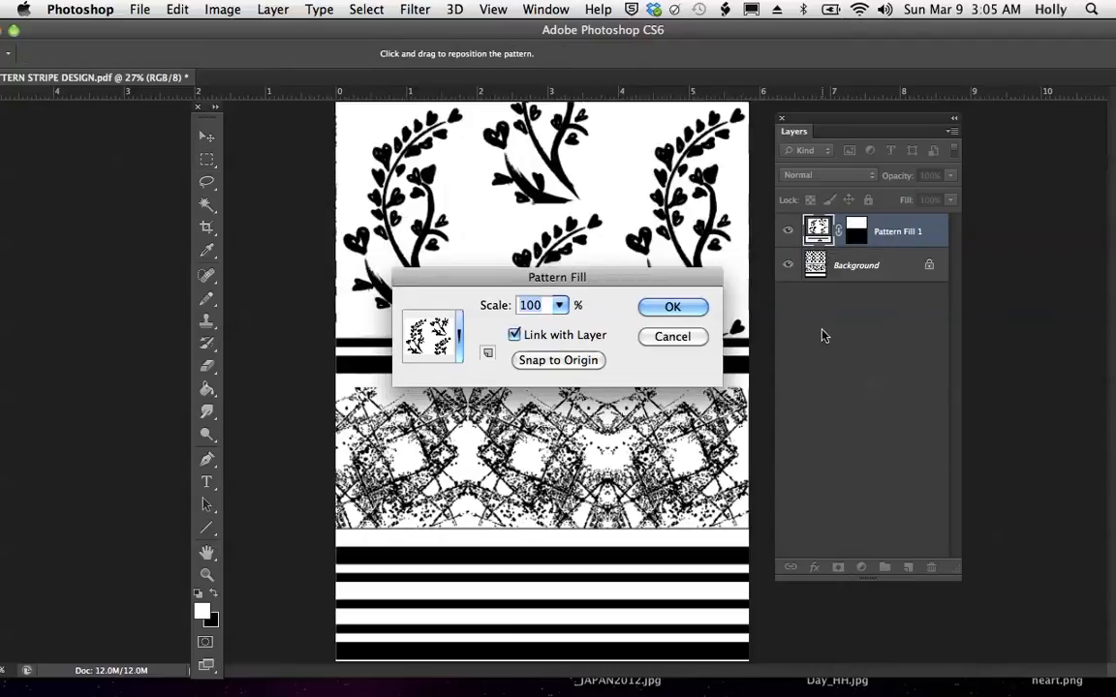
pyautogui.click(559, 305)
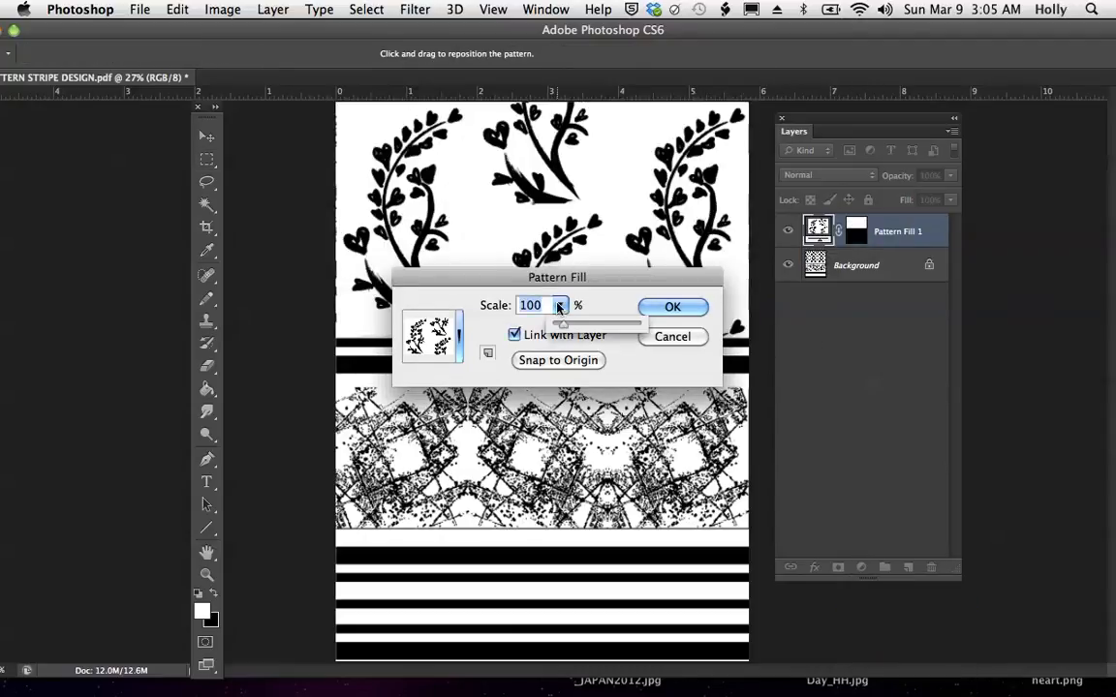
pyautogui.moveTo(562, 329); pyautogui.dragTo(557, 326)
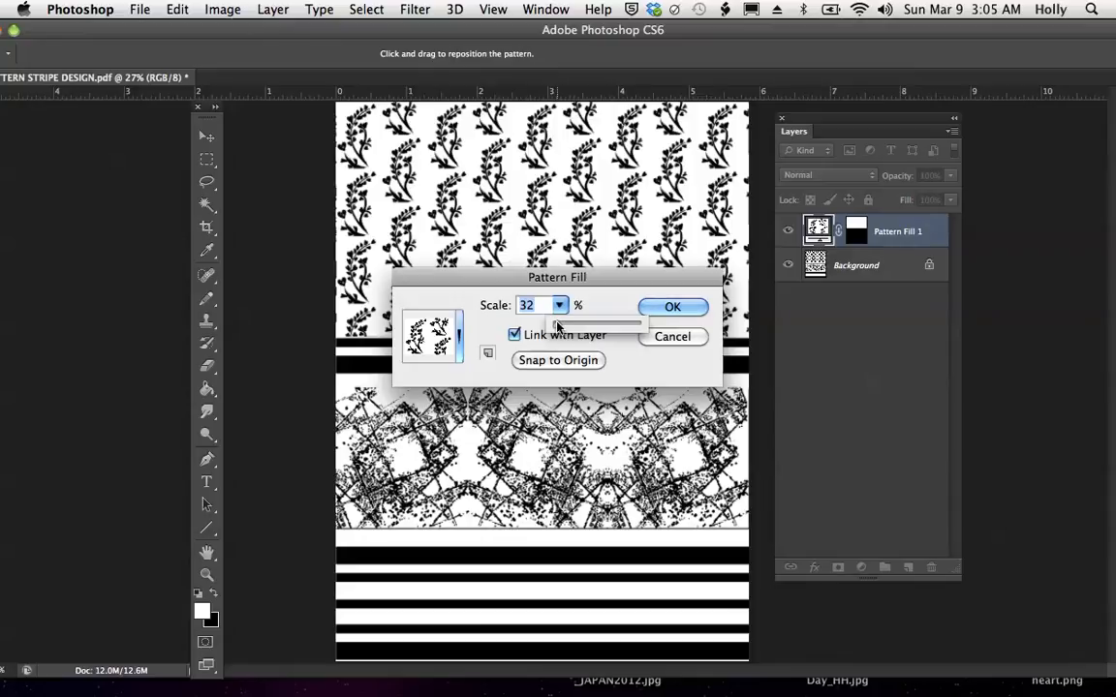
pyautogui.click(673, 307)
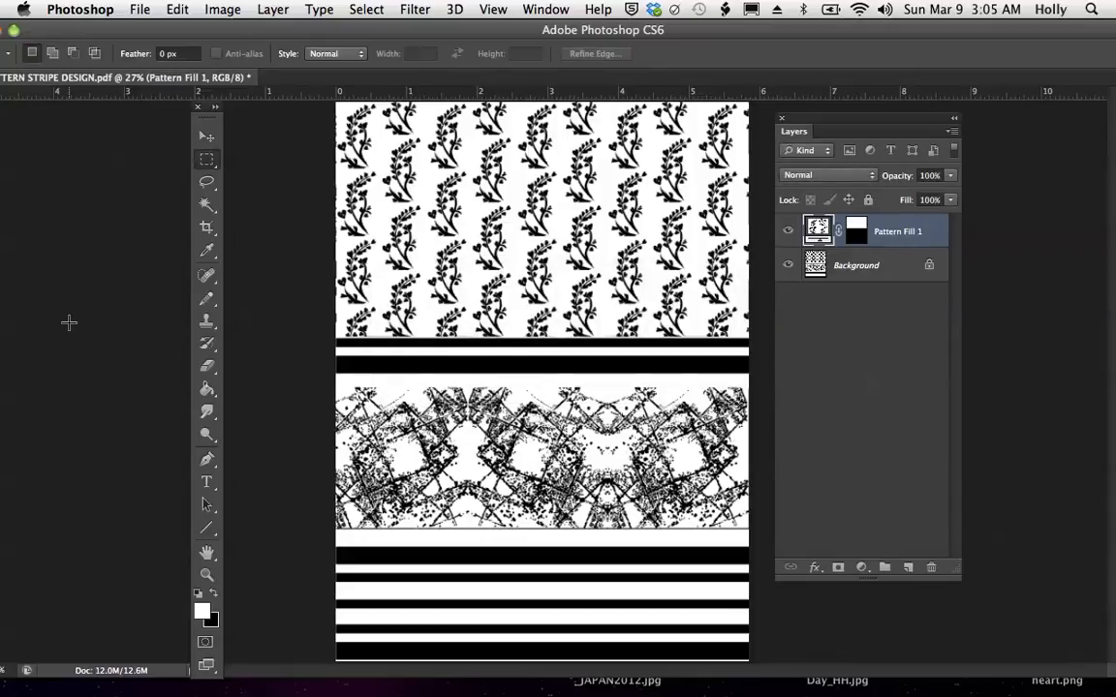
# - Crop off the lower narrow stripes, ending the image just below the thick black stripe under the patterned band, about 6.6 inches tall
pyautogui.click(208, 230)
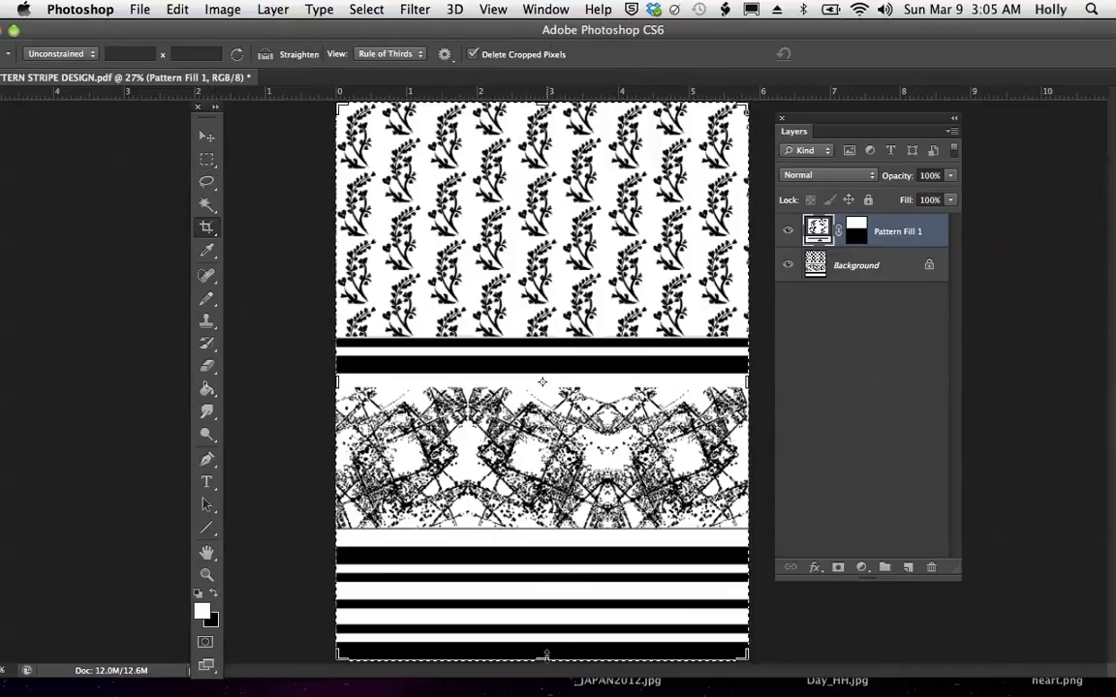
pyautogui.moveTo(544, 658); pyautogui.dragTo(546, 612)
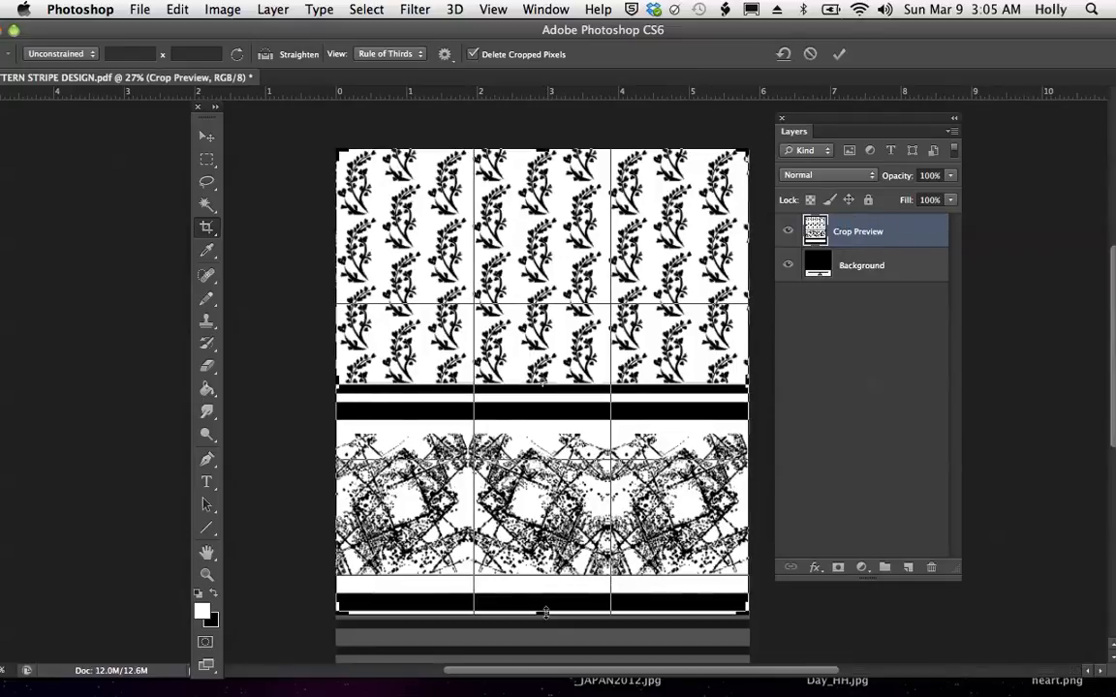
pyautogui.press('Return')
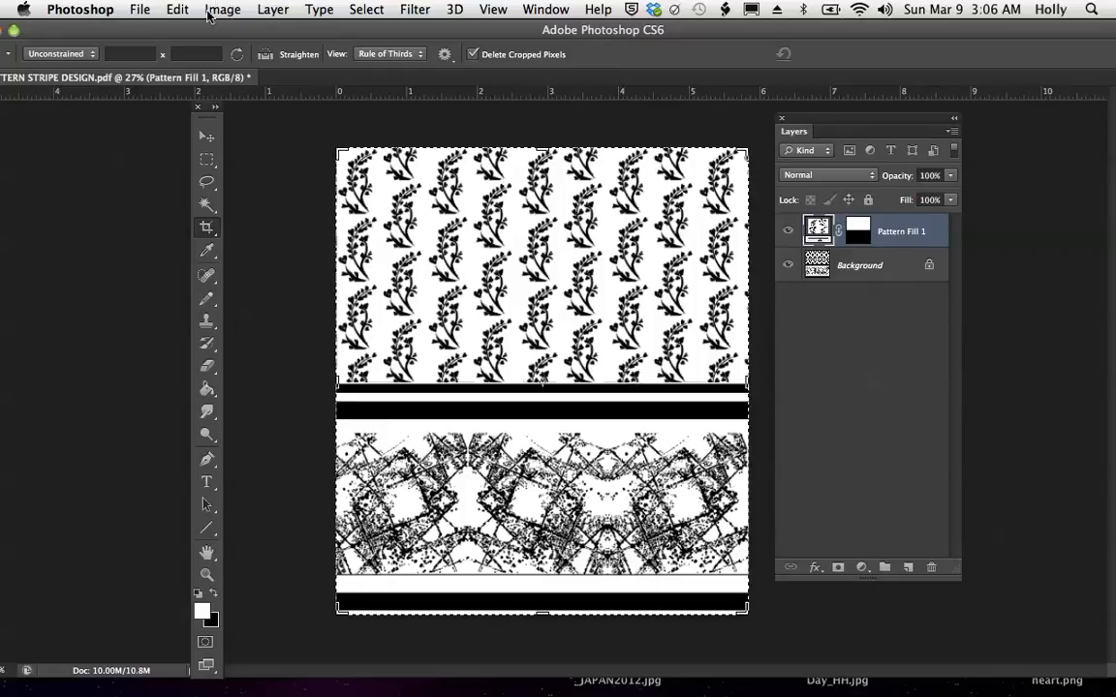
# - Save the design under the new name BORDER PATTERN.pdf in the REPEAT LESSONS folder, in Photoshop PDF format with layers
pyautogui.click(141, 8)
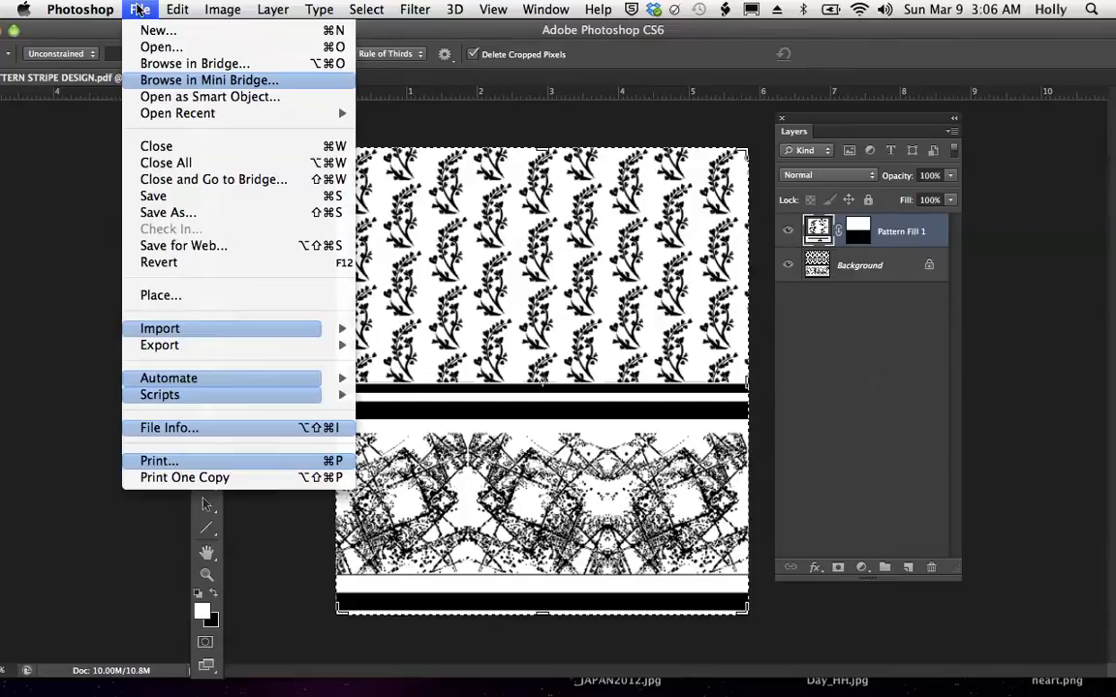
pyautogui.click(168, 214)
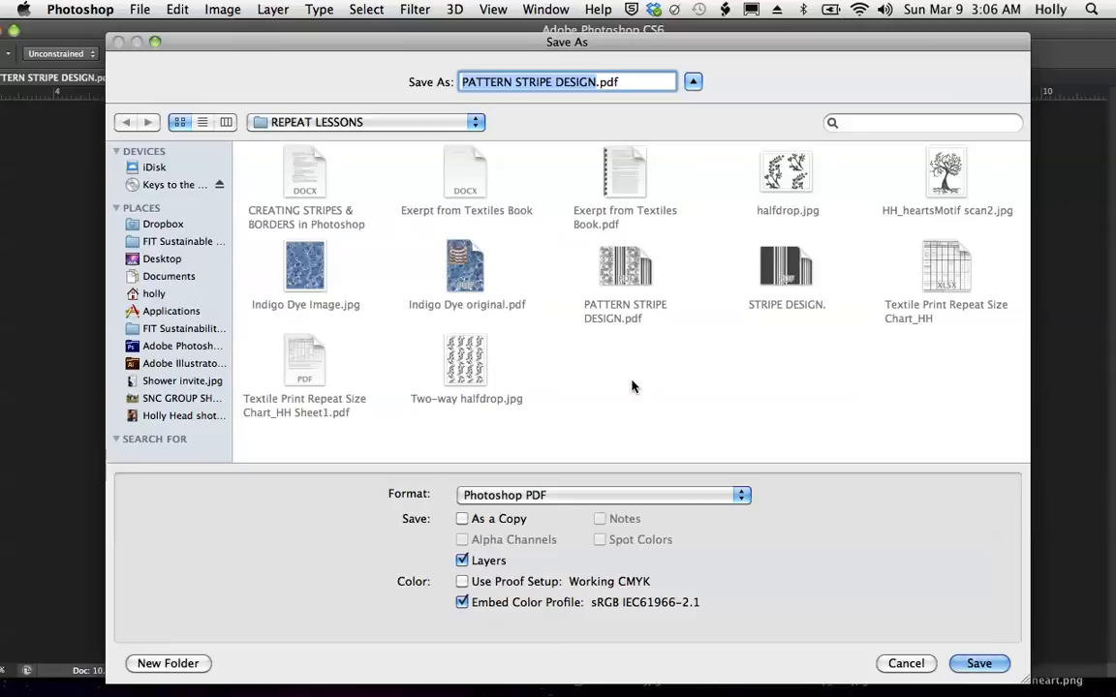
pyautogui.click(462, 84)
pyautogui.write('BORDER')
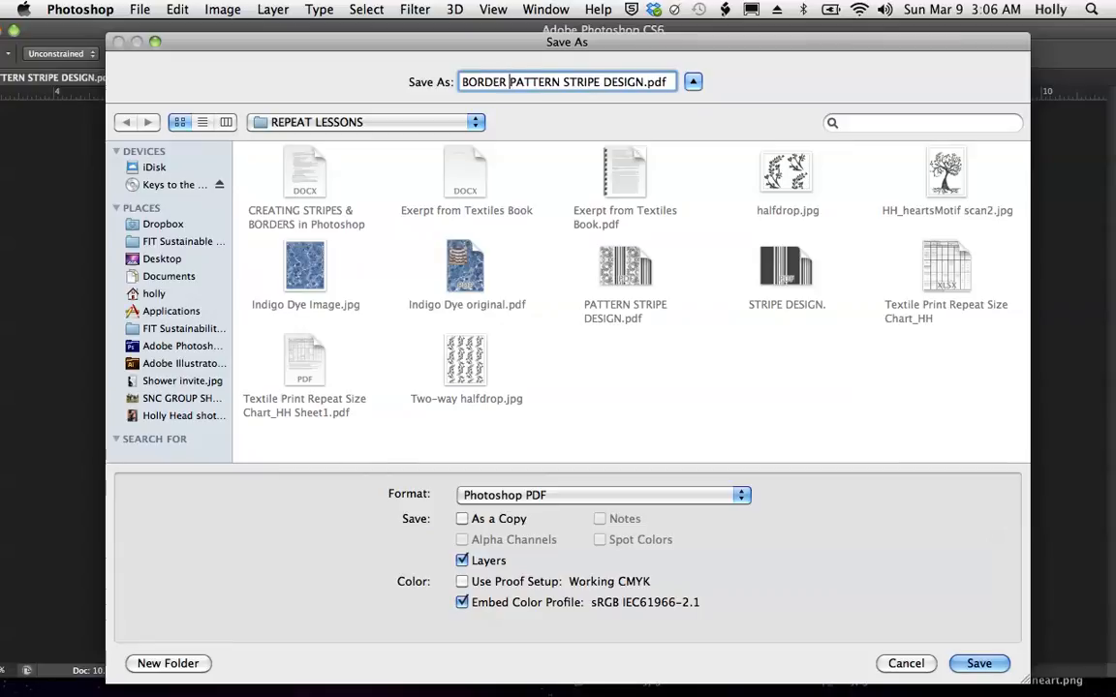
pyautogui.moveTo(603, 82); pyautogui.dragTo(562, 83)
pyautogui.press('BackSpace')
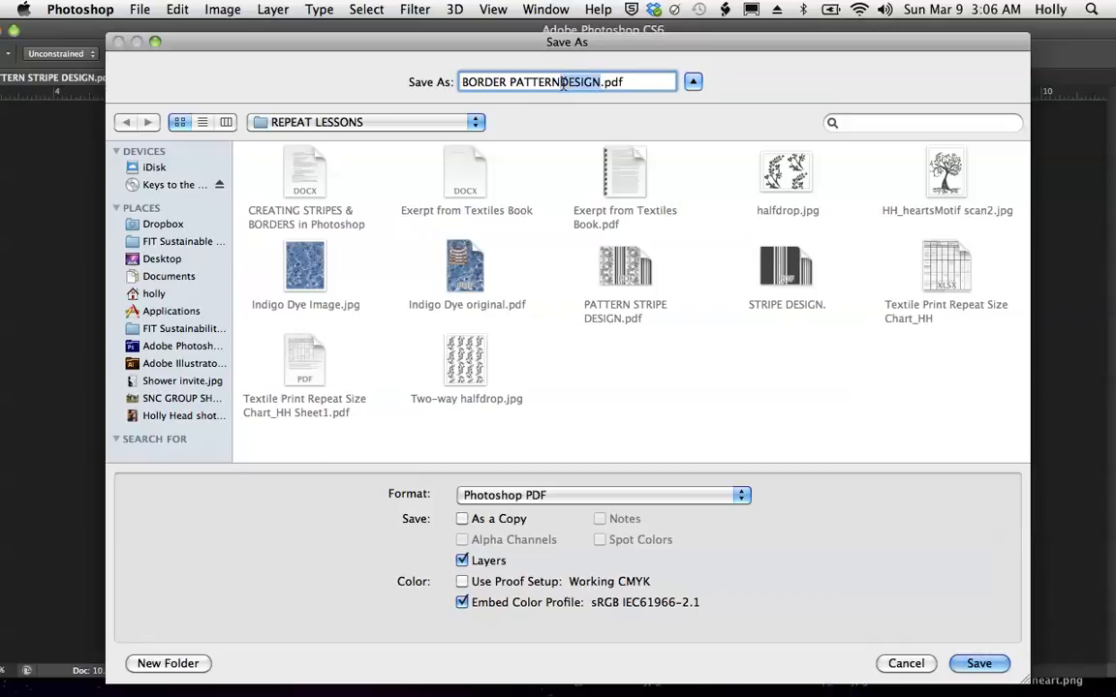
pyautogui.press('BackSpace')
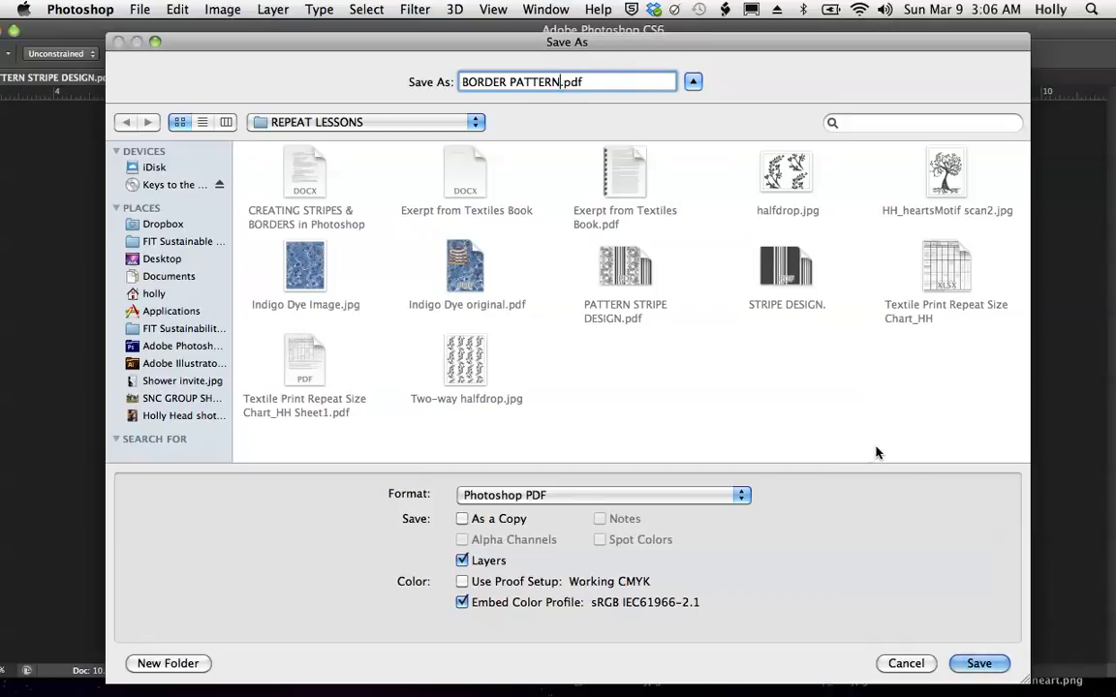
pyautogui.click(981, 663)
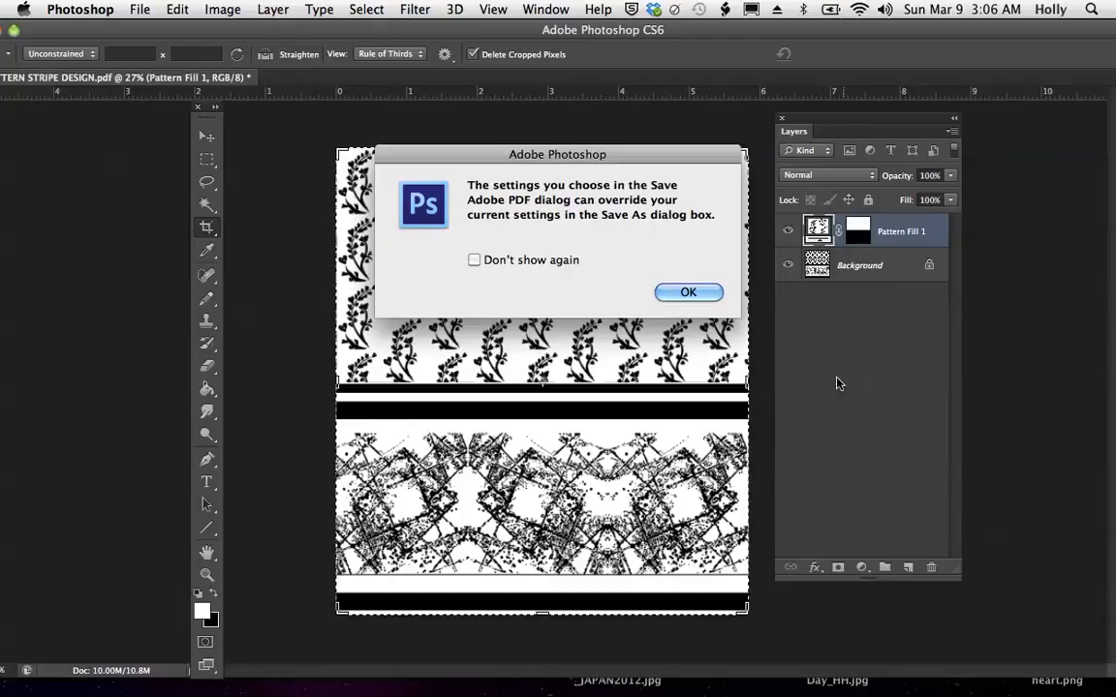
# - Accept the PDF notice and export with the High Quality Print (Modified) preset, continuing with Photoshop editing capabilities preserved
pyautogui.click(696, 287)
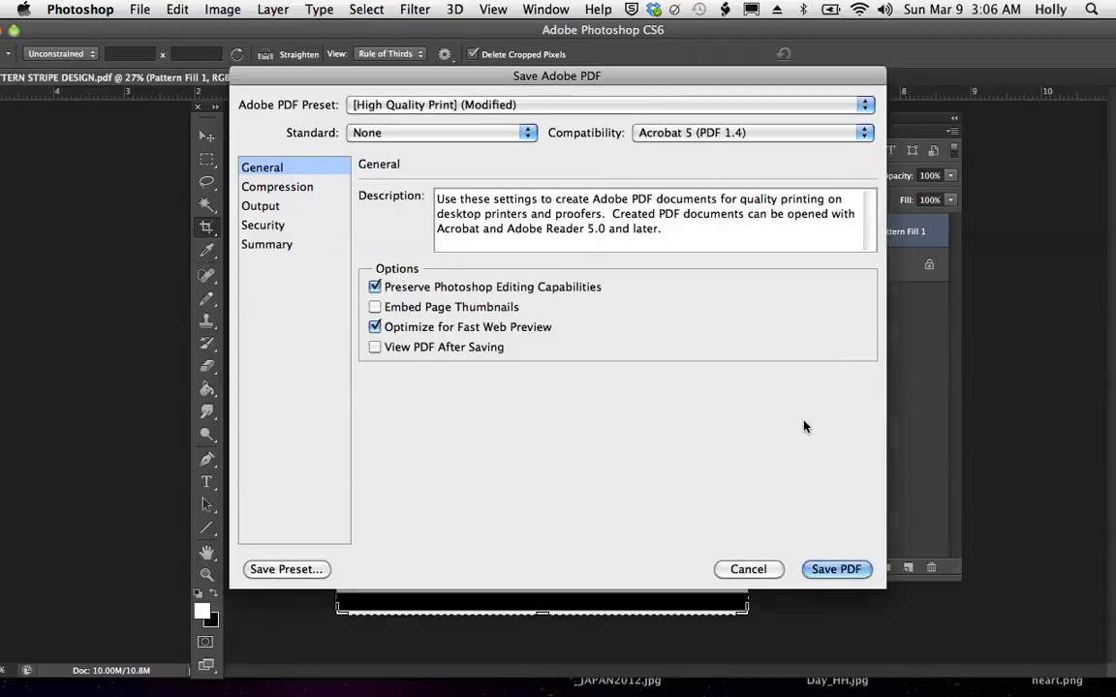
pyautogui.click(833, 567)
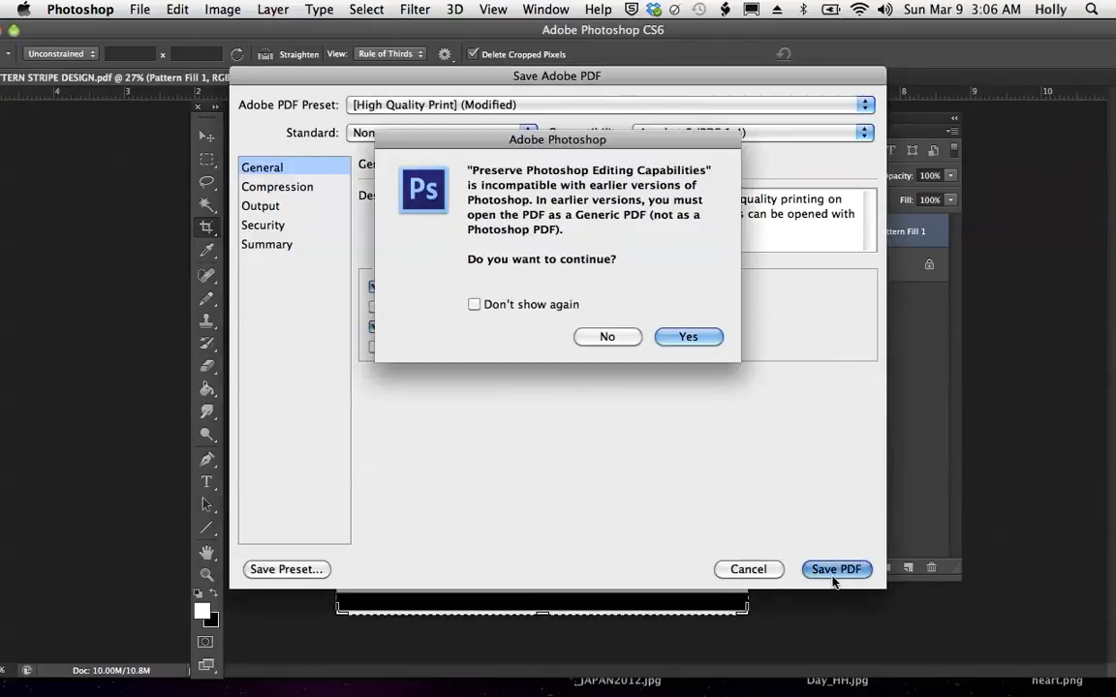
pyautogui.click(689, 336)
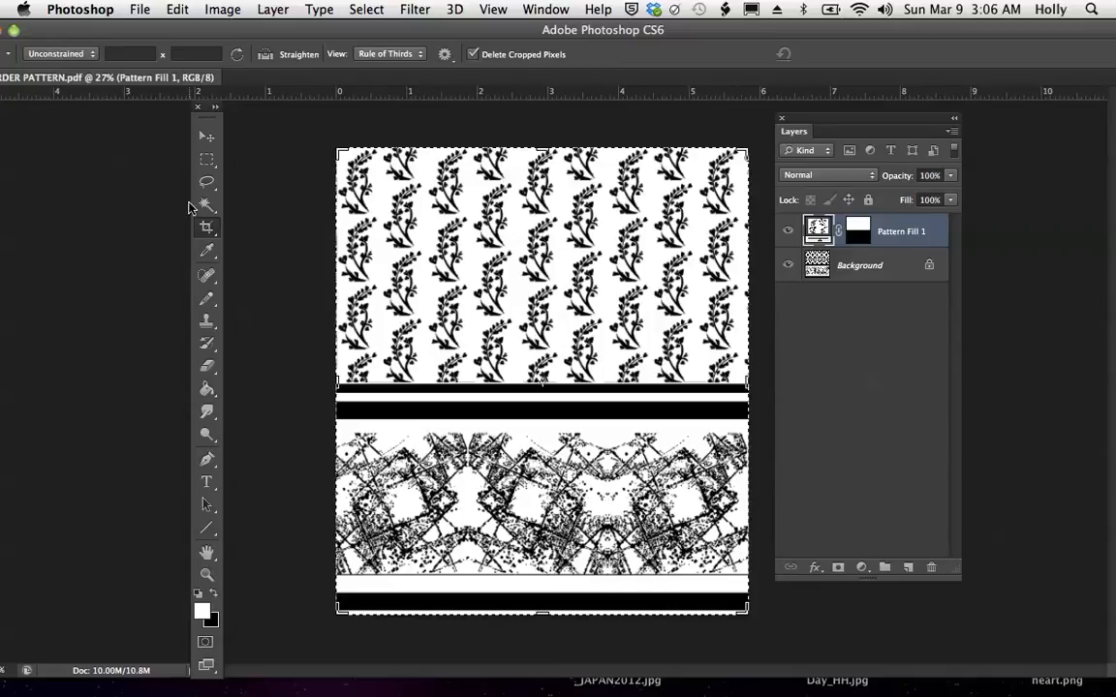
# - On the Background layer, draw a wavy white edge along the underside of the thick black stripe with the size 59 Pencil tool
pyautogui.click(206, 302)
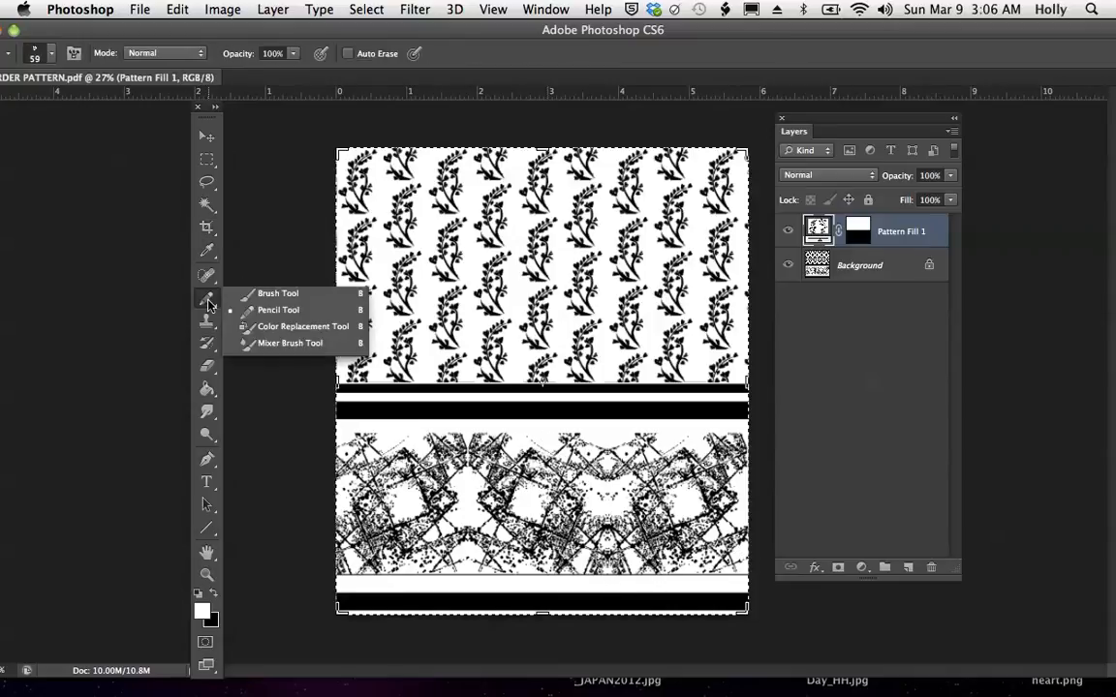
pyautogui.click(268, 314)
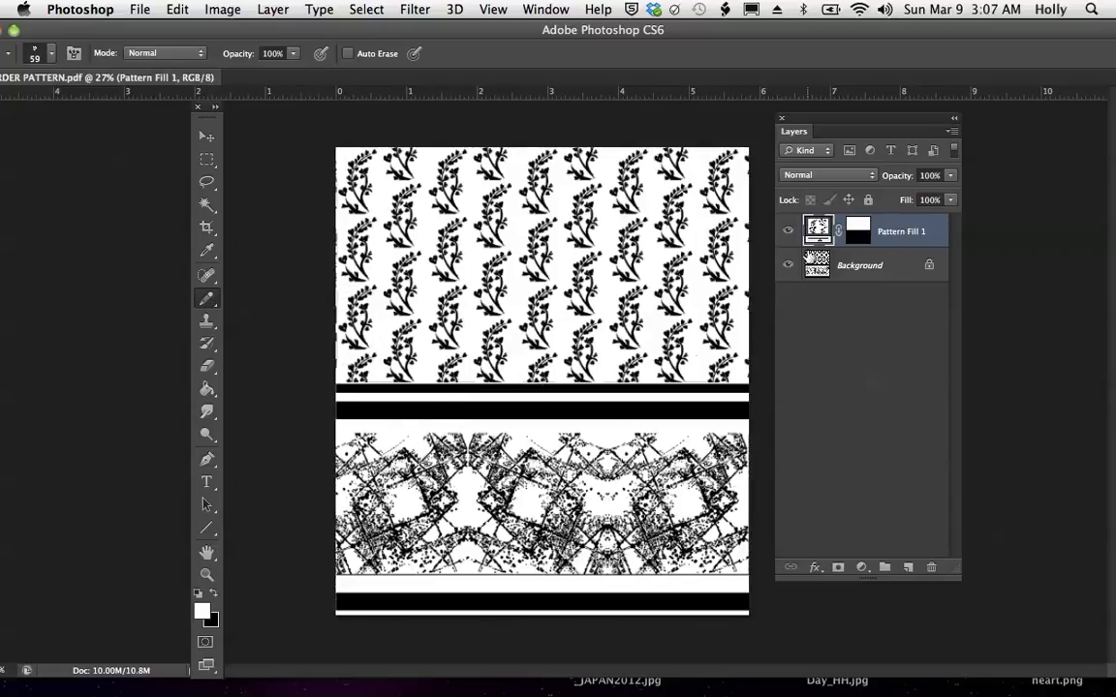
pyautogui.click(855, 268)
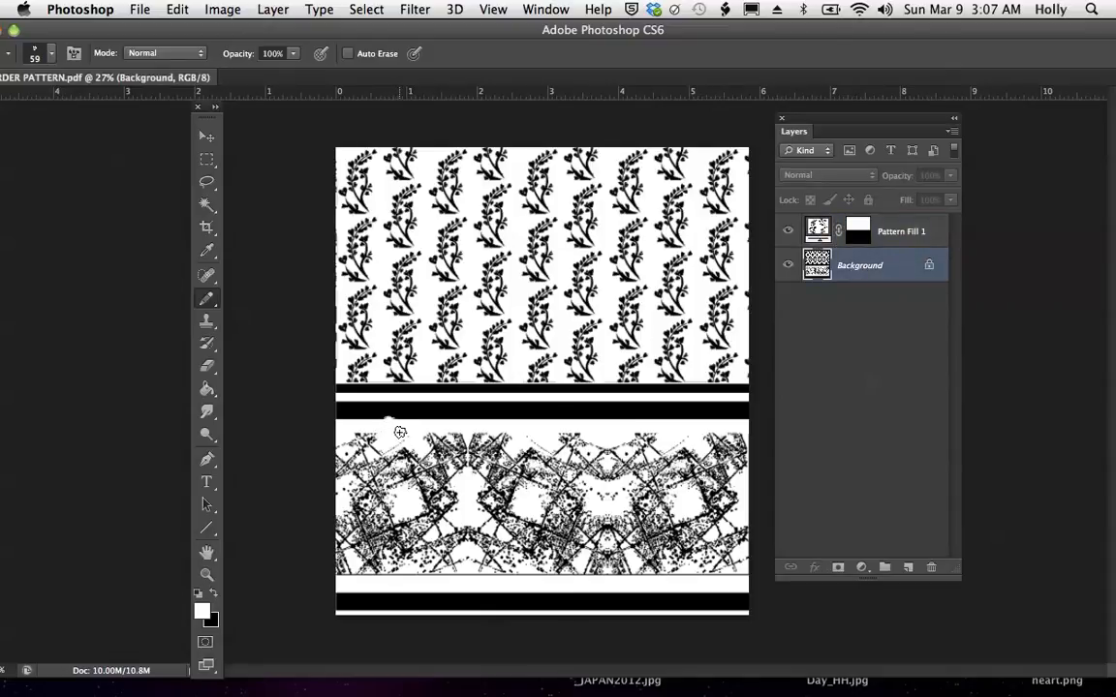
pyautogui.moveTo(418, 423); pyautogui.dragTo(464, 423)
pyautogui.moveTo(503, 426)
pyautogui.mouseDown()
pyautogui.moveTo(552, 437)
pyautogui.moveTo(569, 422)
pyautogui.moveTo(710, 426)
pyautogui.moveTo(750, 414)
pyautogui.mouseUp()
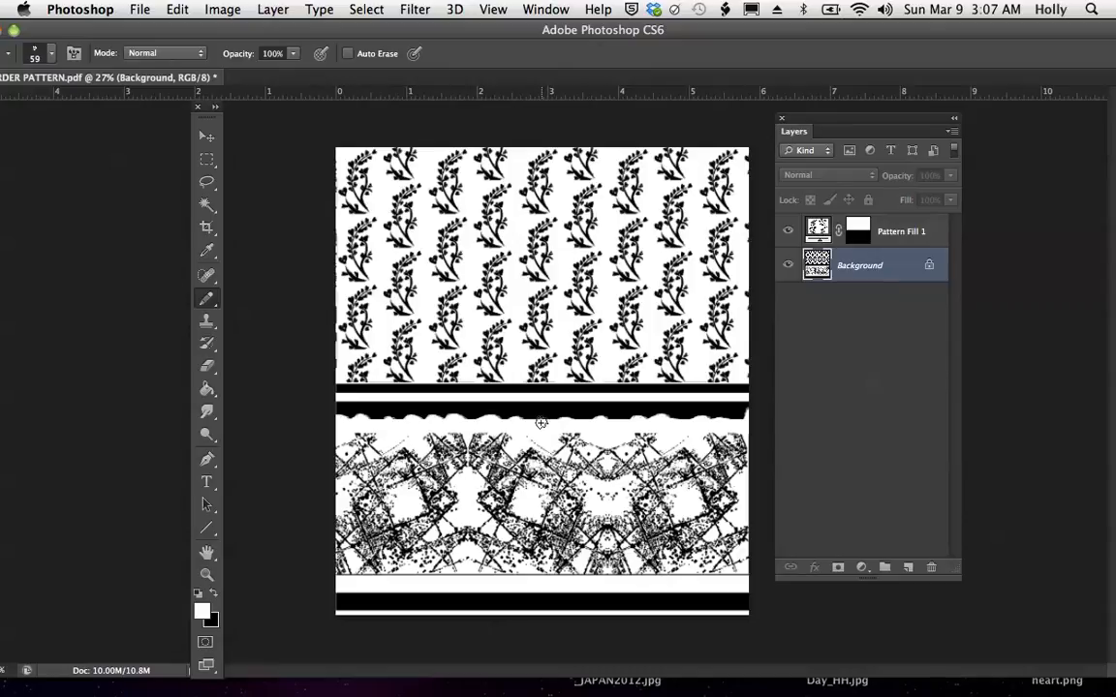
# - Switch the foreground color to black and draw four small spots with the Pencil tool in the white strip below the wavy edge
pyautogui.click(205, 306)
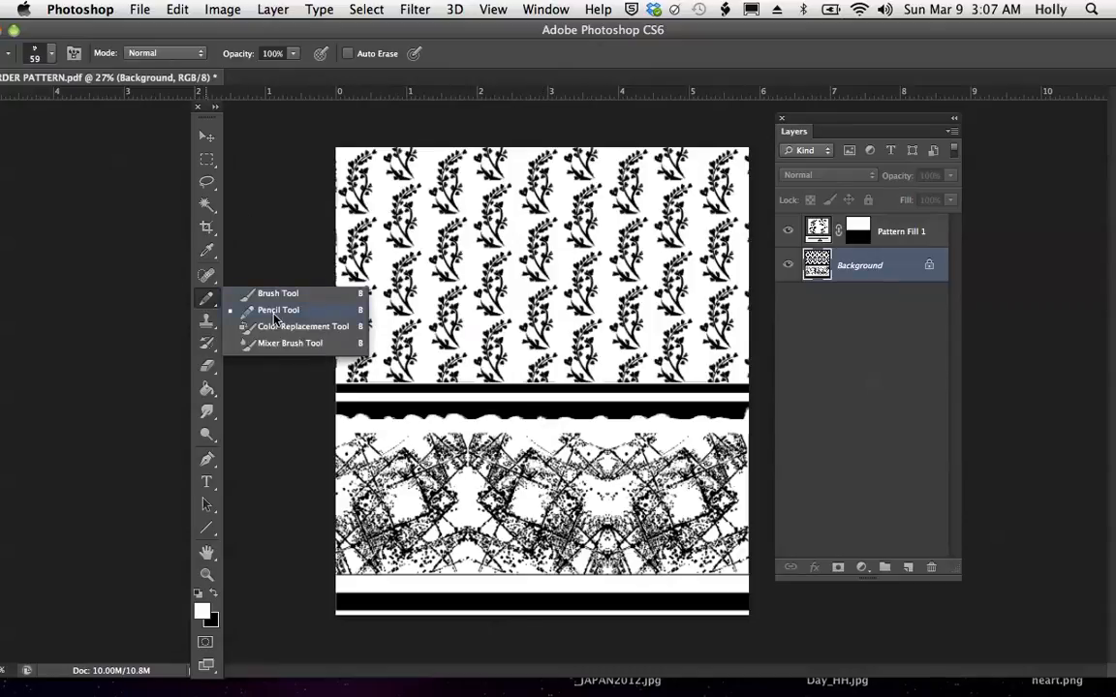
pyautogui.click(275, 314)
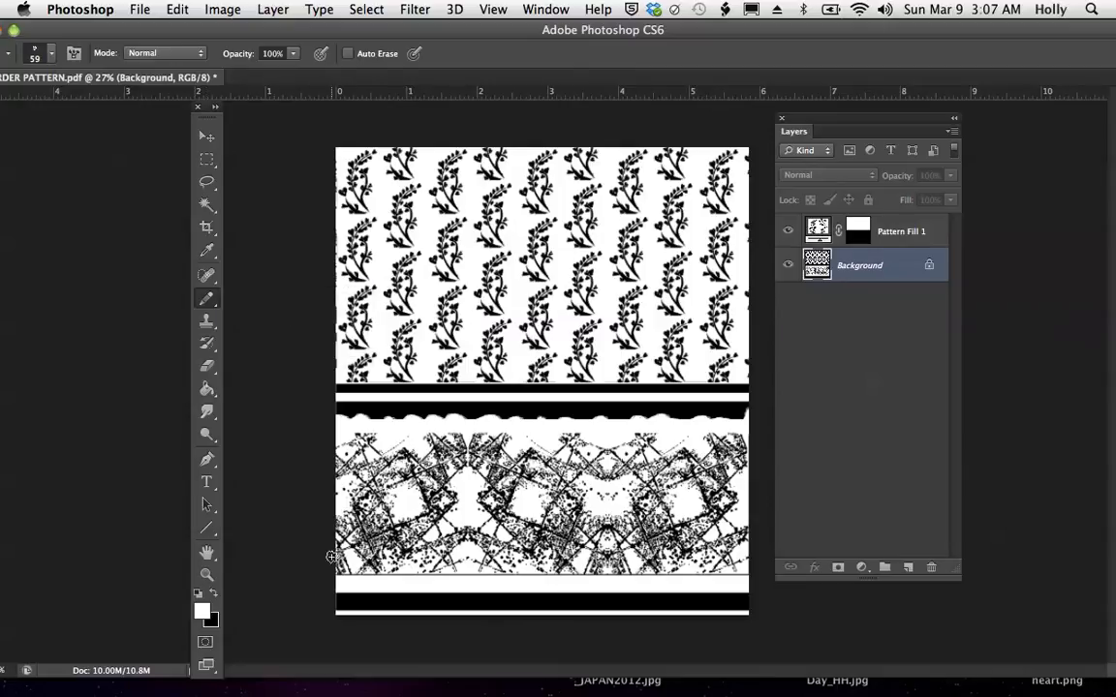
pyautogui.press('x')
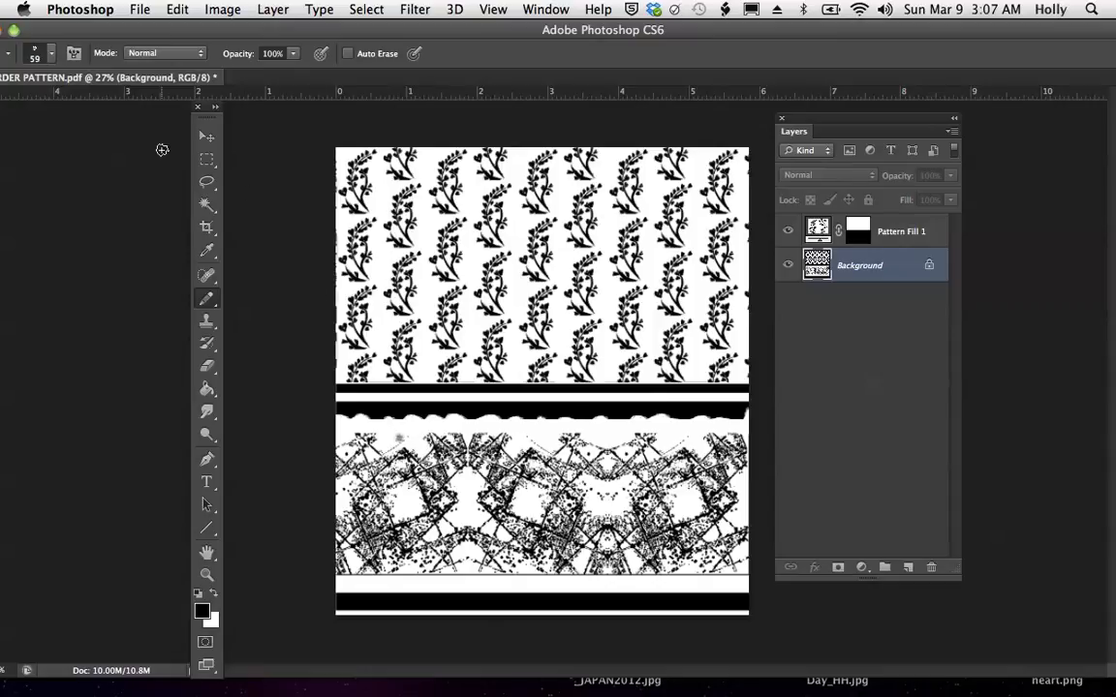
pyautogui.moveTo(74, 22); pyautogui.dragTo(127, 24)
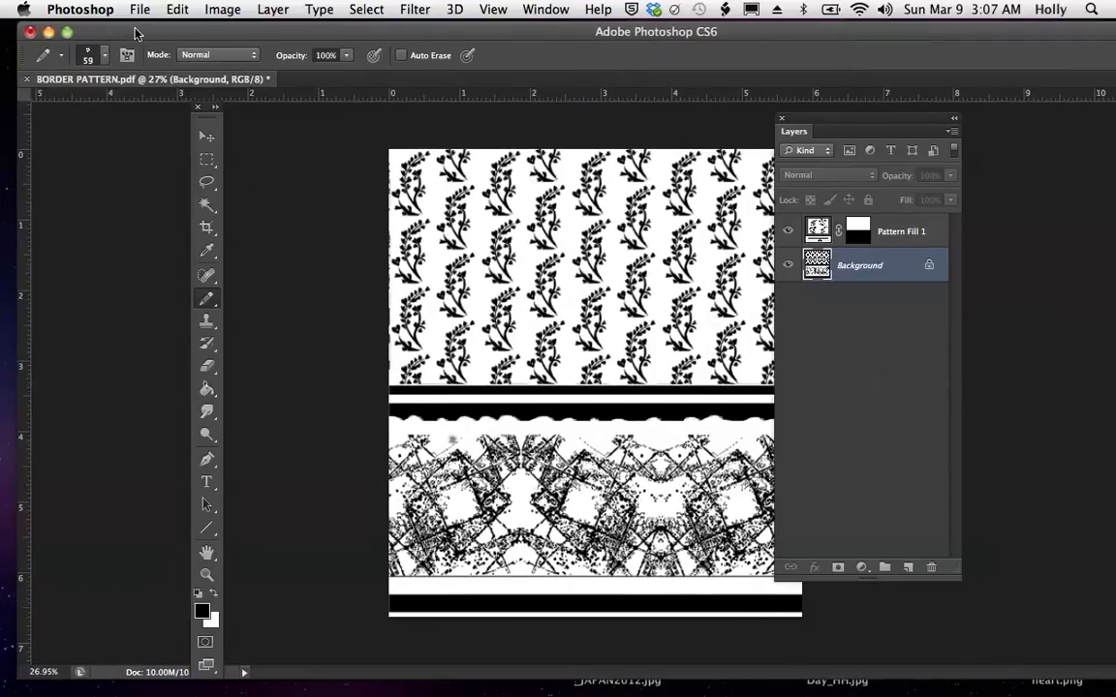
pyautogui.click(207, 302)
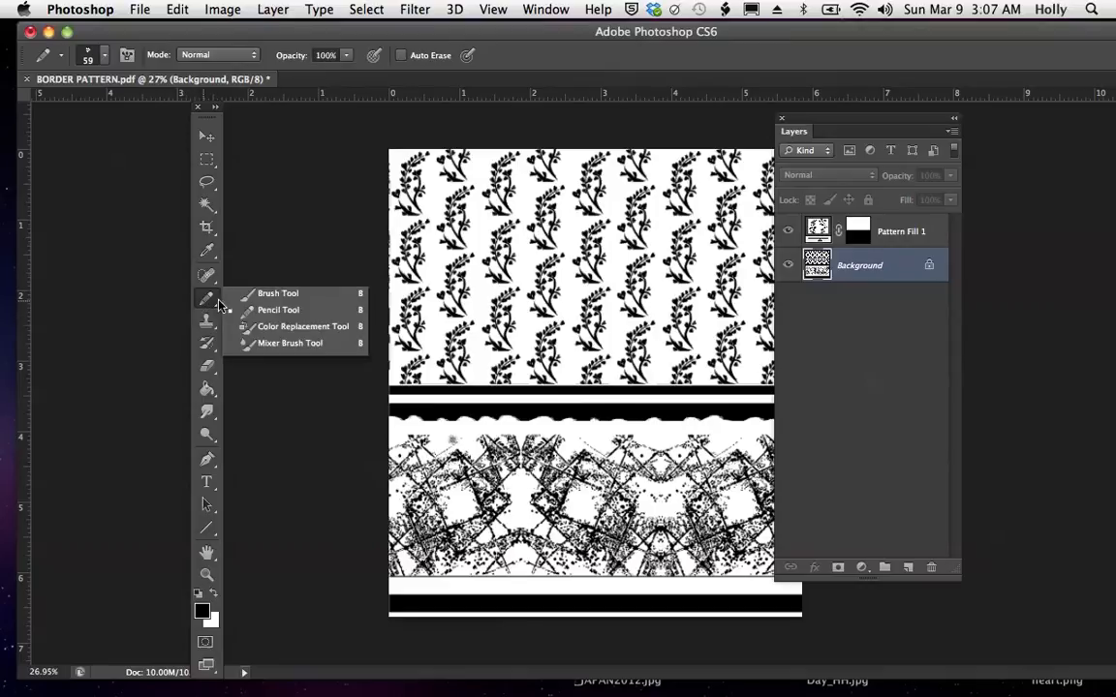
pyautogui.click(276, 311)
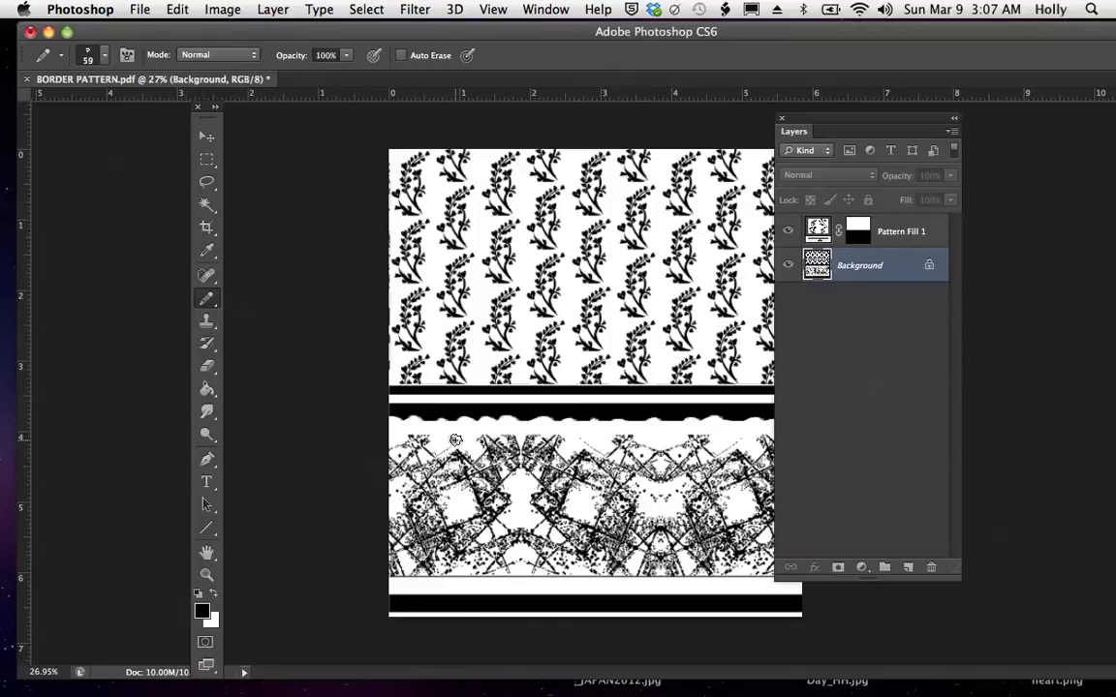
pyautogui.moveTo(454, 438); pyautogui.dragTo(461, 437)
pyautogui.moveTo(579, 437); pyautogui.dragTo(587, 437)
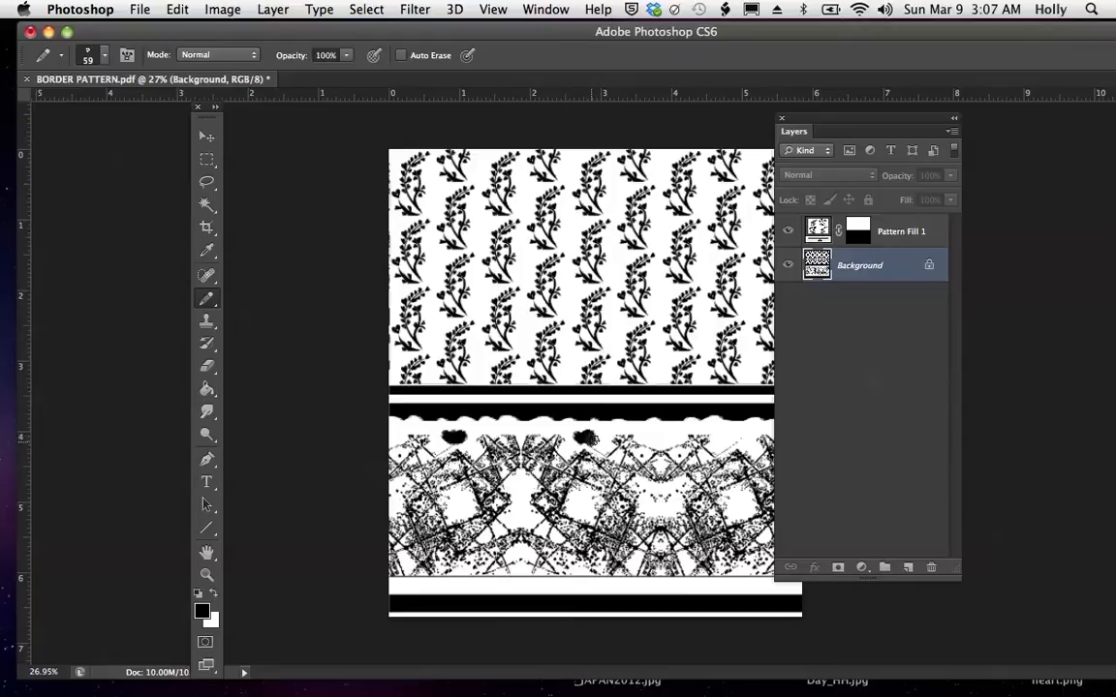
pyautogui.click(665, 441)
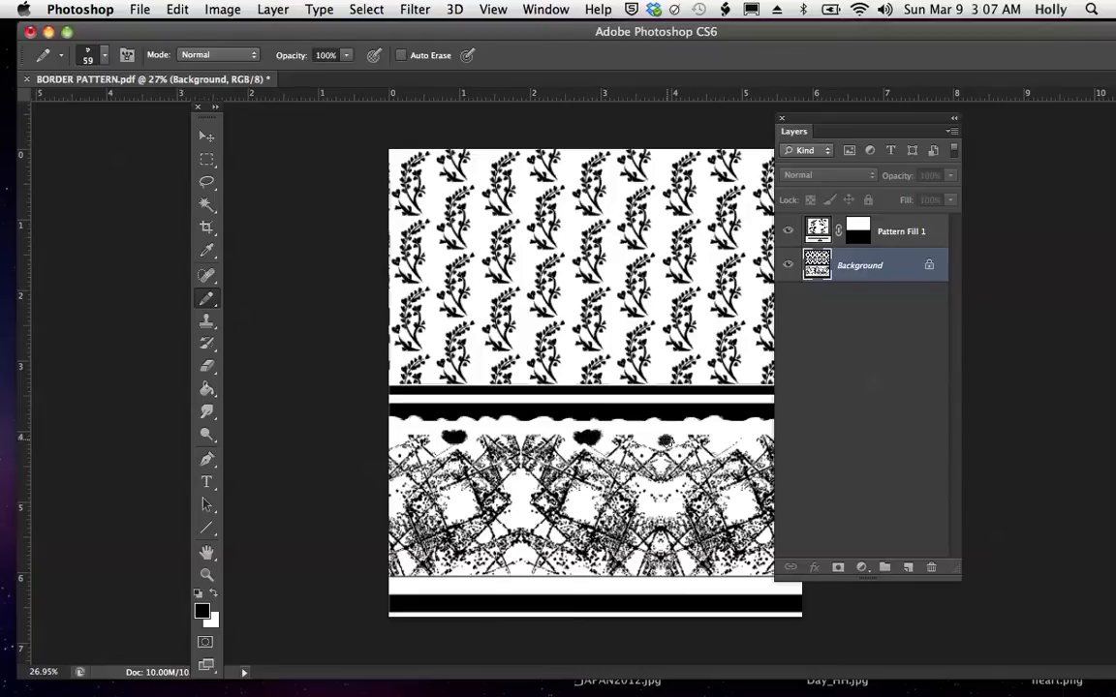
pyautogui.click(736, 439)
pyautogui.moveTo(726, 439); pyautogui.dragTo(743, 440)
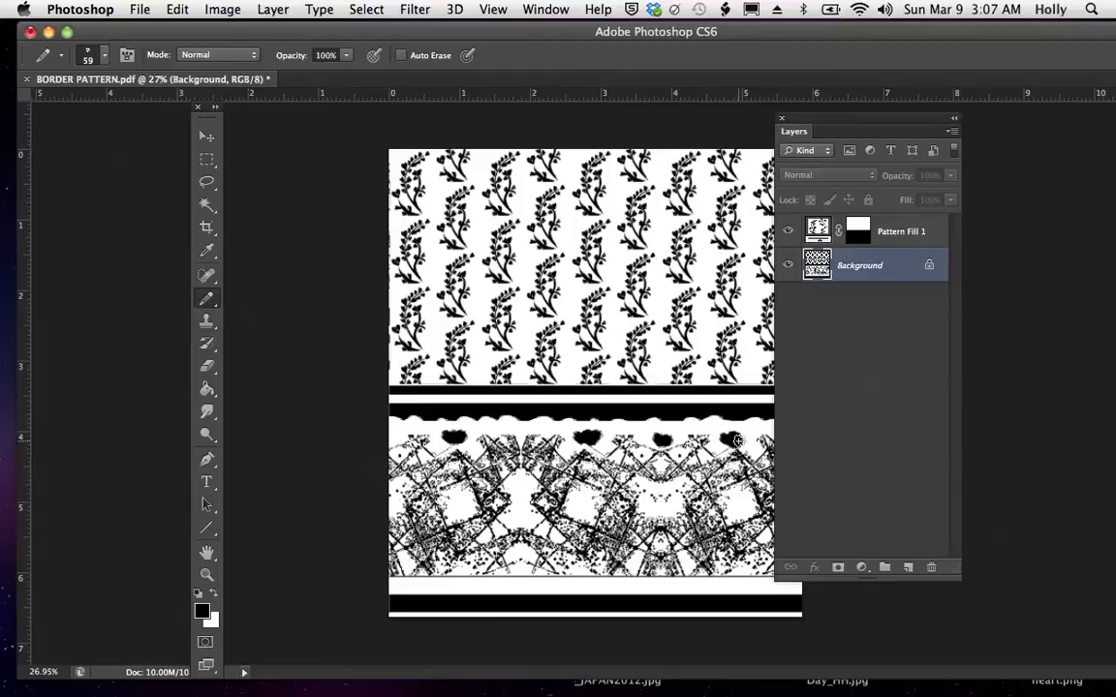